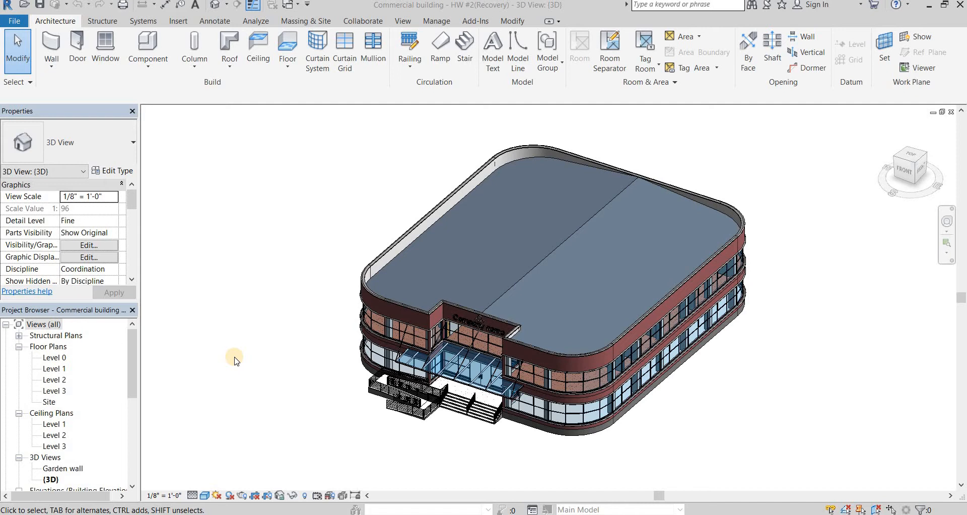
scroll(483, 376, "up", 3)
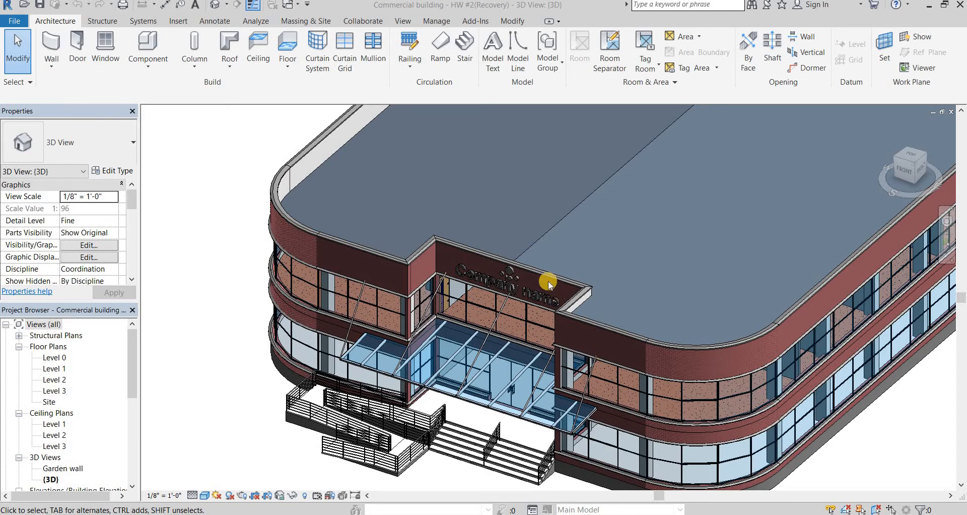
scroll(533, 297, "down", 4)
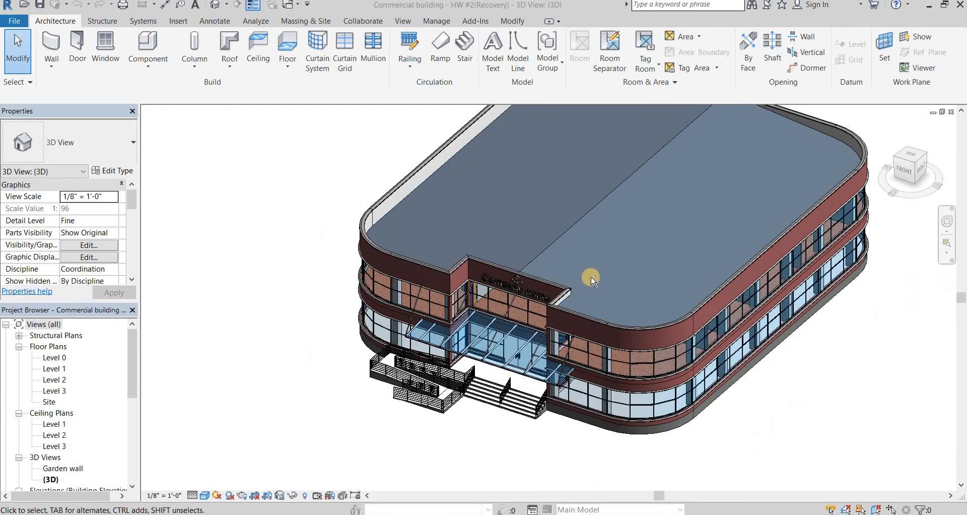
middle_click_drag(793, 297, 564, 274, "shift")
middle_click_drag(564, 275, 580, 312)
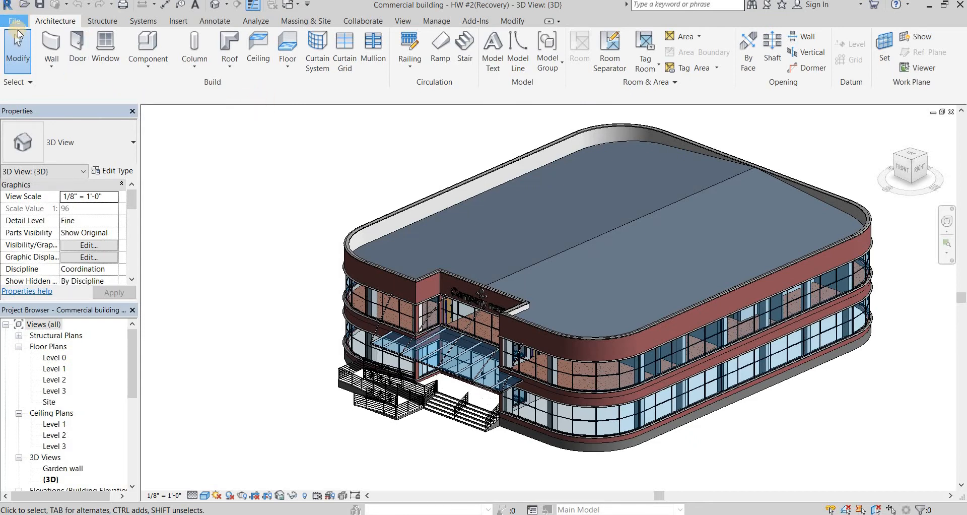
- Create a new project from the Structural Template
left_click(16, 21)
mouse_move(73, 70)
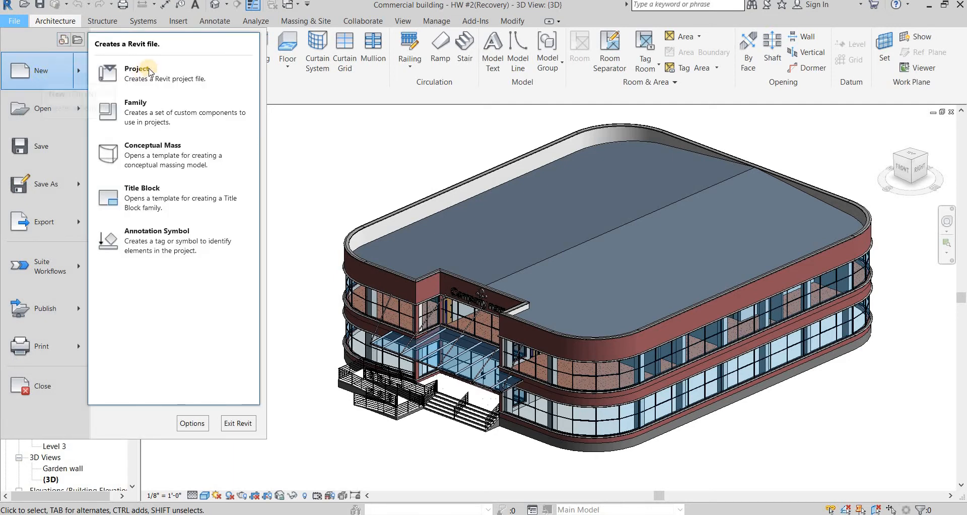
left_click(149, 72)
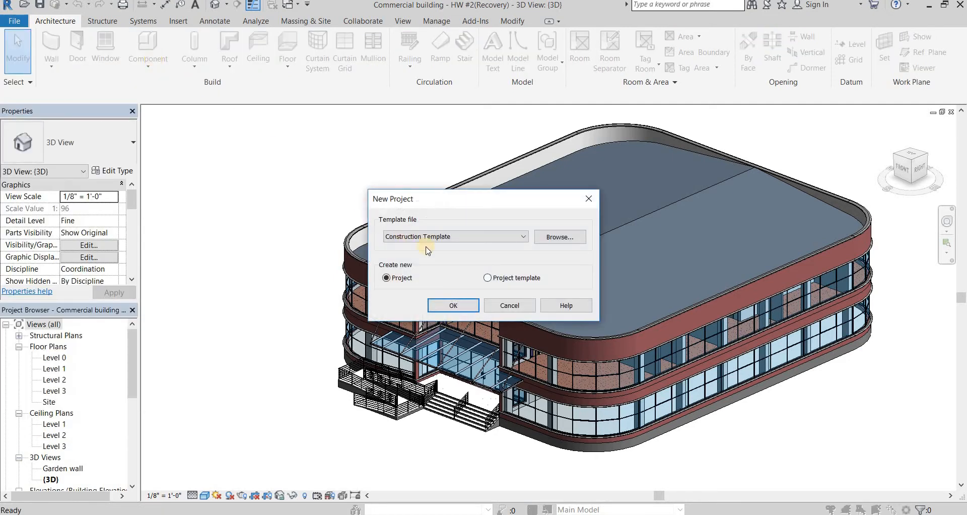
left_click(442, 238)
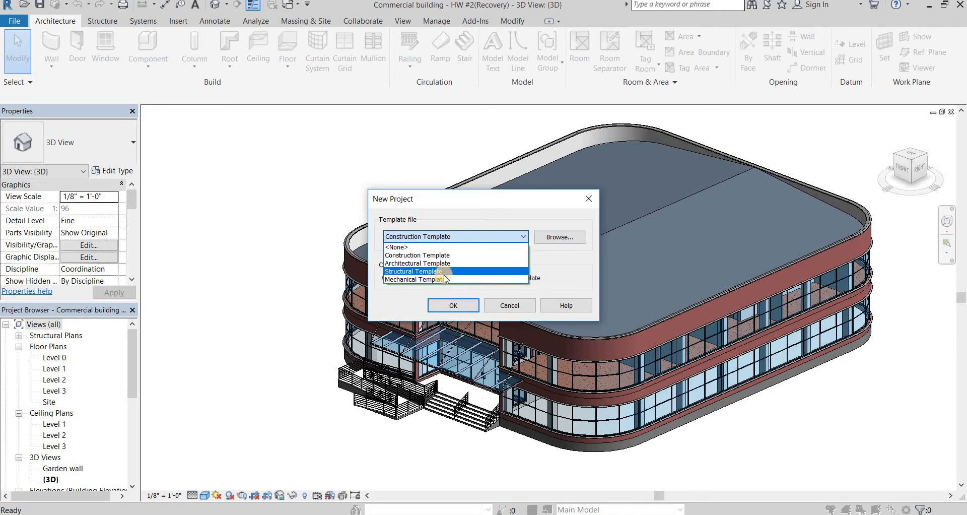
left_click(446, 305)
left_click(448, 305)
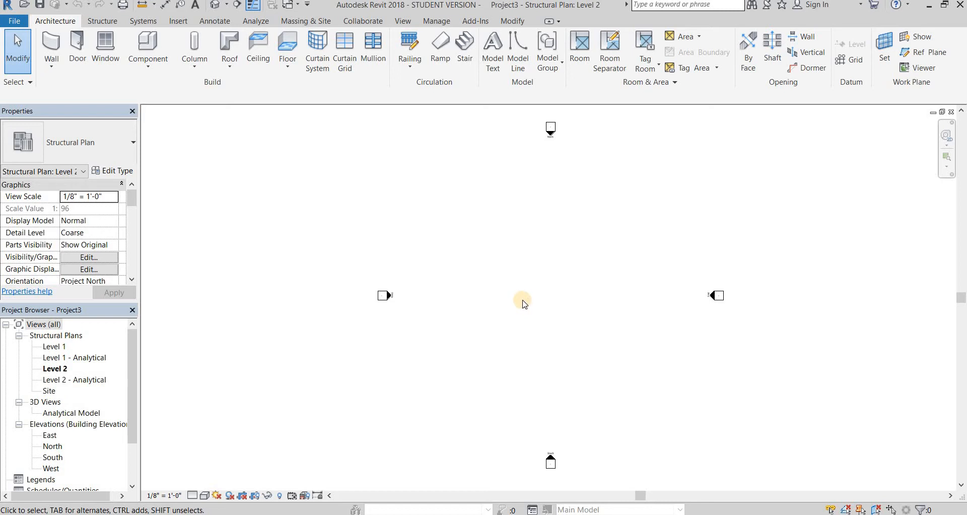
- Switch back to the Commercial building 3D view and window-select the entrance side of the building from above
key("ctrl+Tab")
middle_click_drag(445, 301, 737, 373, "shift")
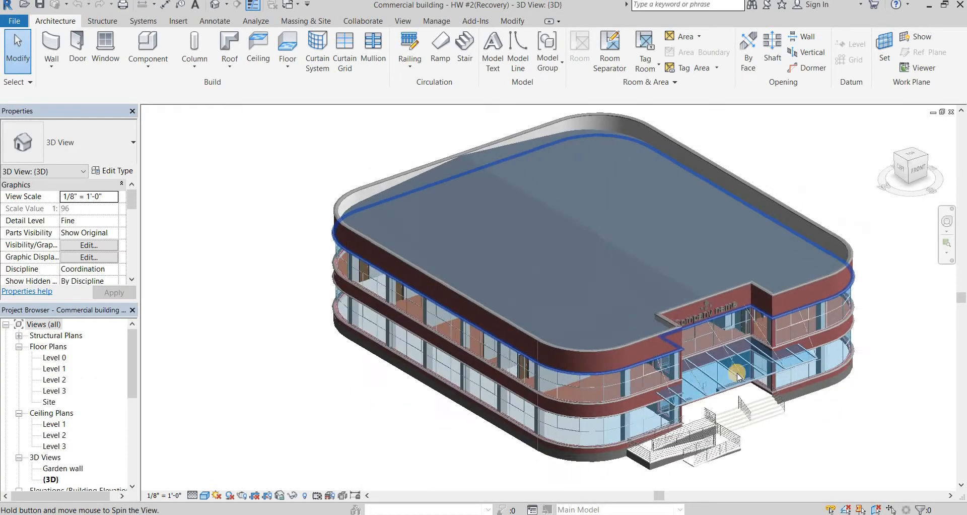
scroll(720, 358, "up", 8)
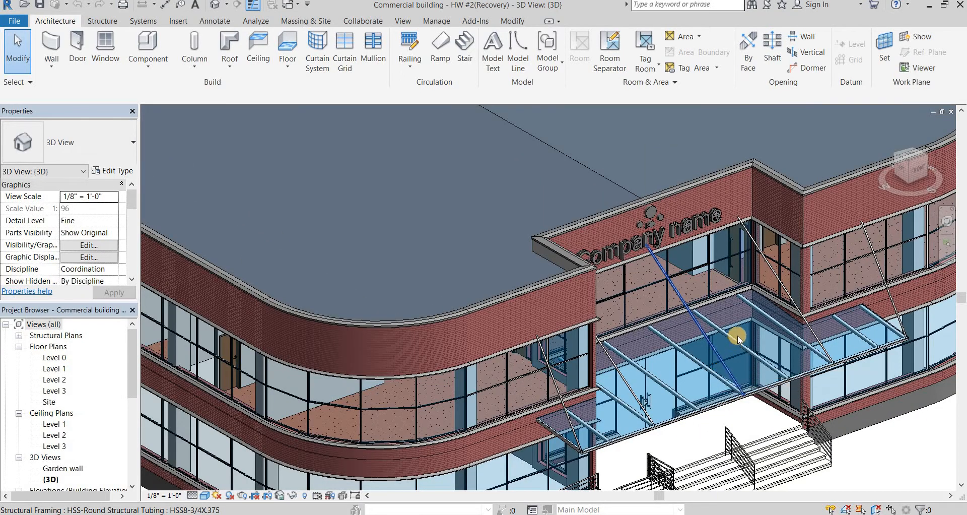
scroll(723, 352, "down", 8)
middle_click_drag(771, 324, 899, 216, "shift")
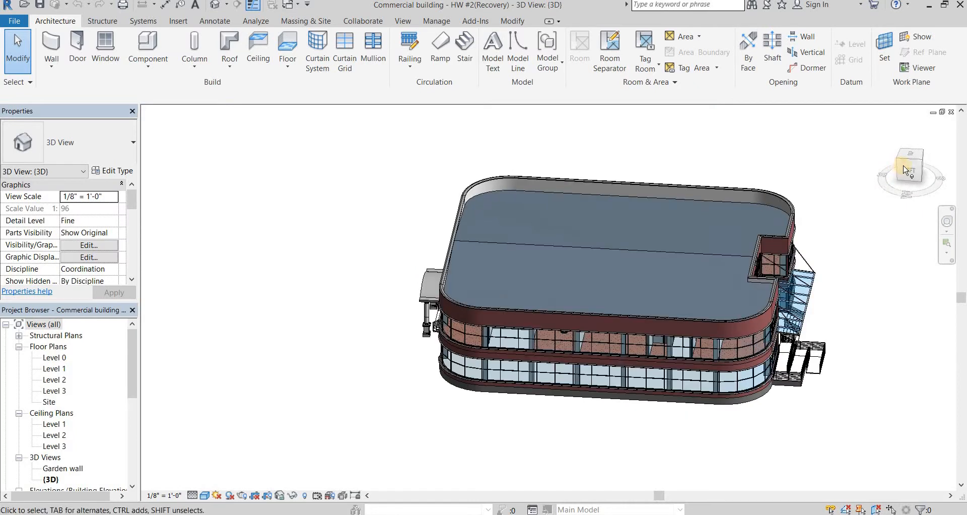
left_click(910, 172)
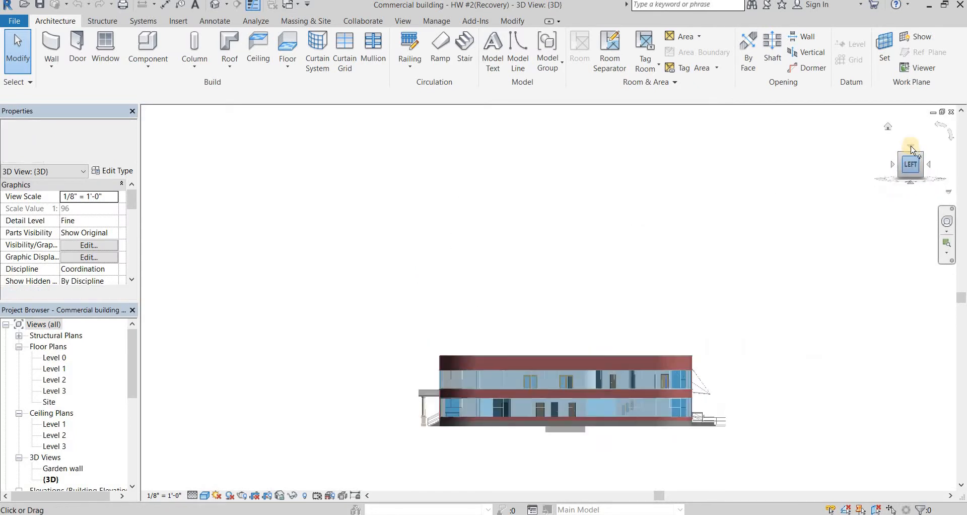
middle_click_drag(654, 413, 665, 251, "shift")
left_click_drag(476, 128, 833, 453)
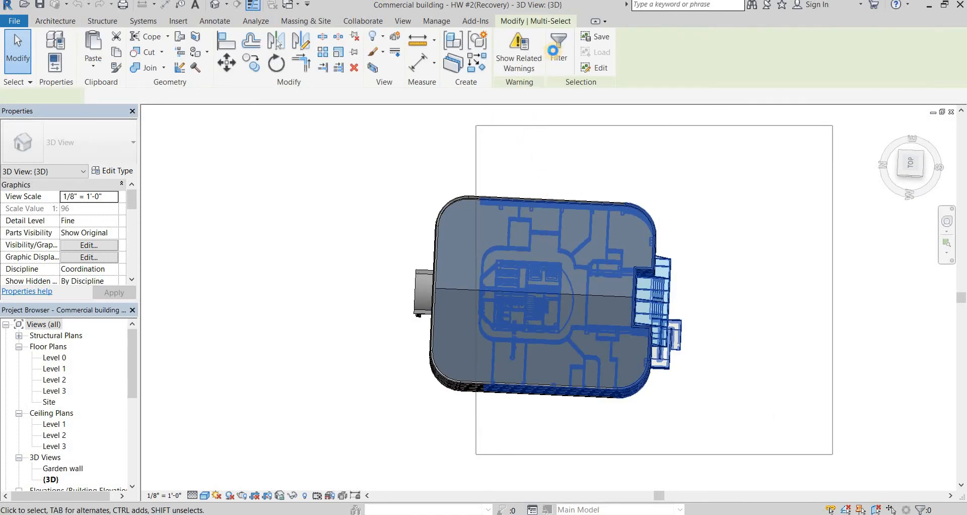
- Filter the selection down to Structural Beam Systems, Structural Framing (Joist) and Structural Framing (Other)
left_click(559, 50)
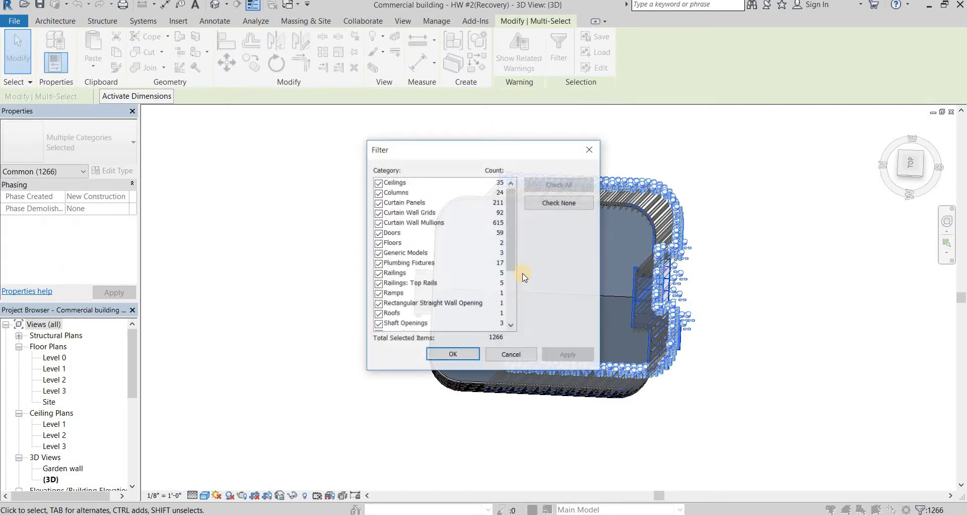
left_click(559, 202)
scroll(395, 266, "down", 3)
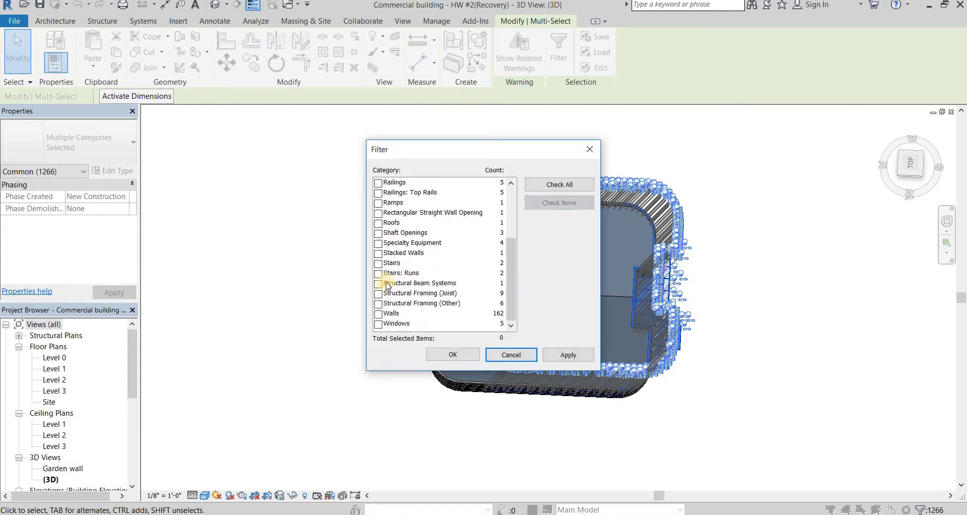
scroll(393, 232, "up", 3)
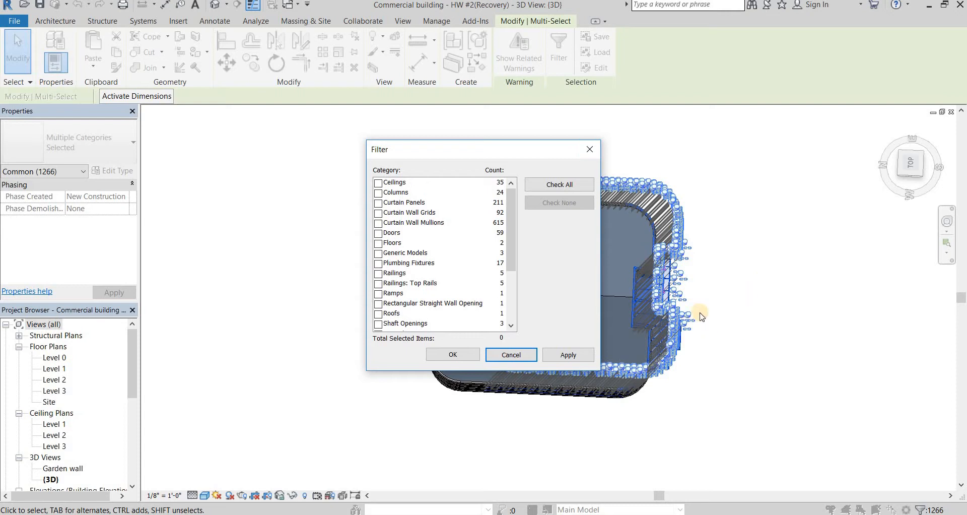
scroll(478, 298, "down", 3)
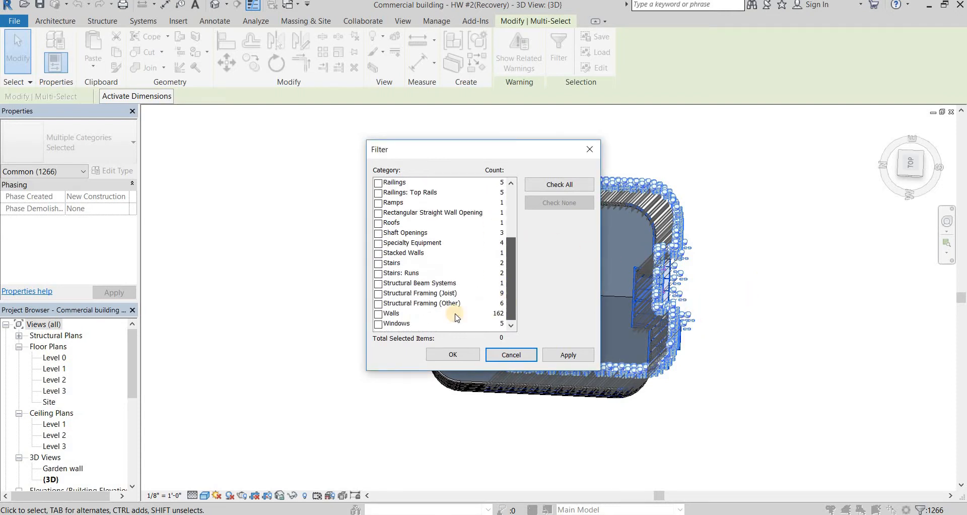
left_click(378, 304)
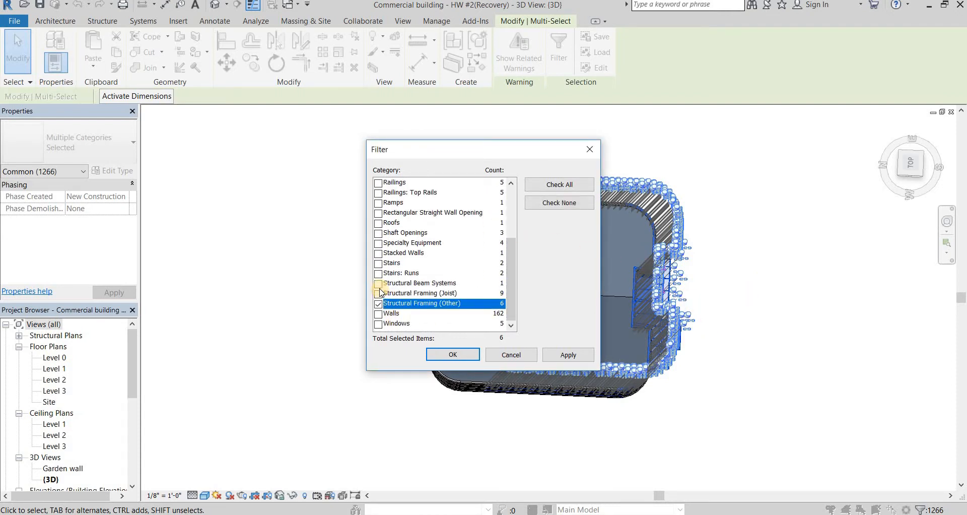
left_click(378, 294)
left_click(378, 283)
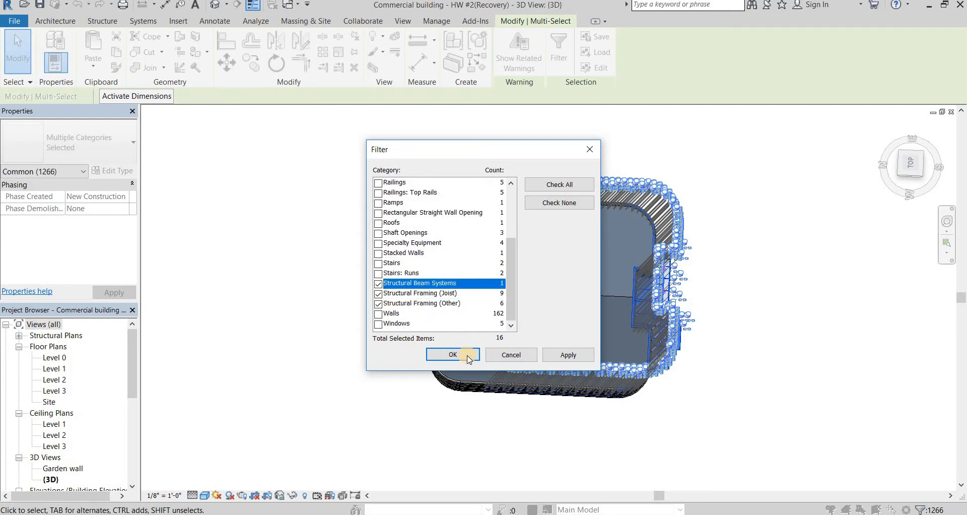
left_click(453, 354)
- Copy the selected canopy framing into Project3's Level 2 structural plan, accept the duplicate types, and place it between the elevation markers
middle_click_drag(744, 367, 715, 297, "shift")
scroll(697, 302, "up", 6)
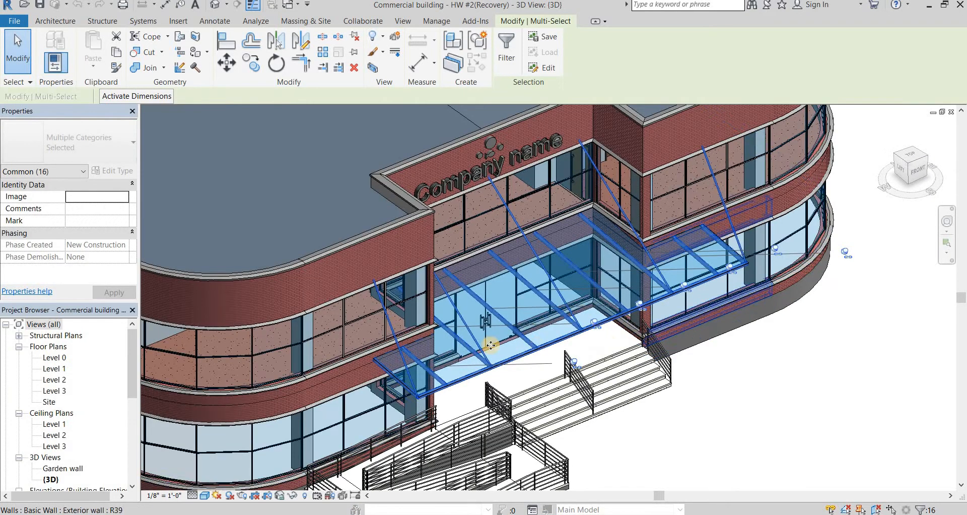
scroll(675, 377, "up", 5)
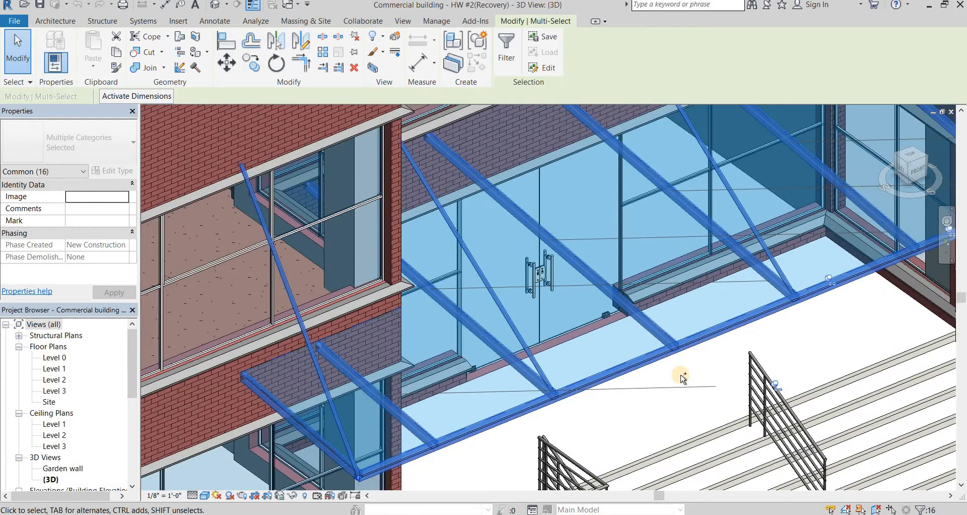
key("ctrl+Tab")
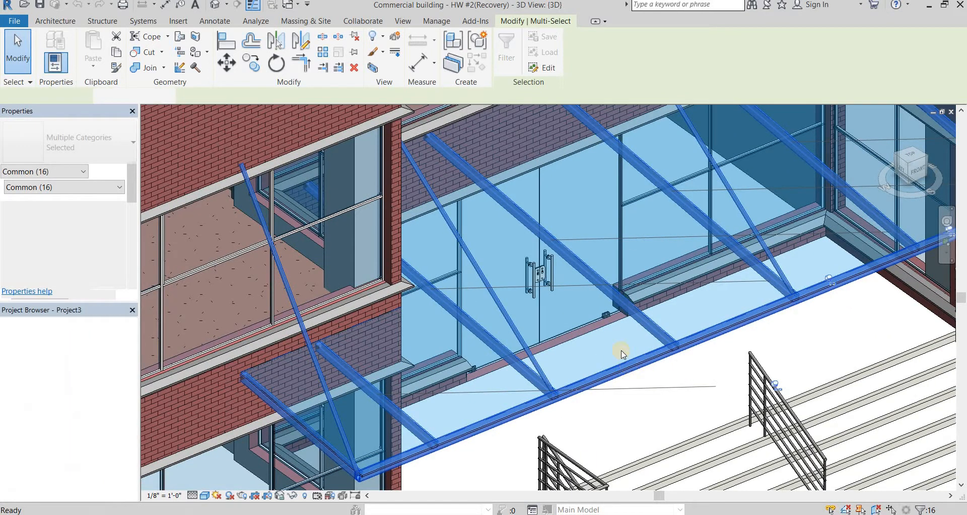
key("ctrl+v")
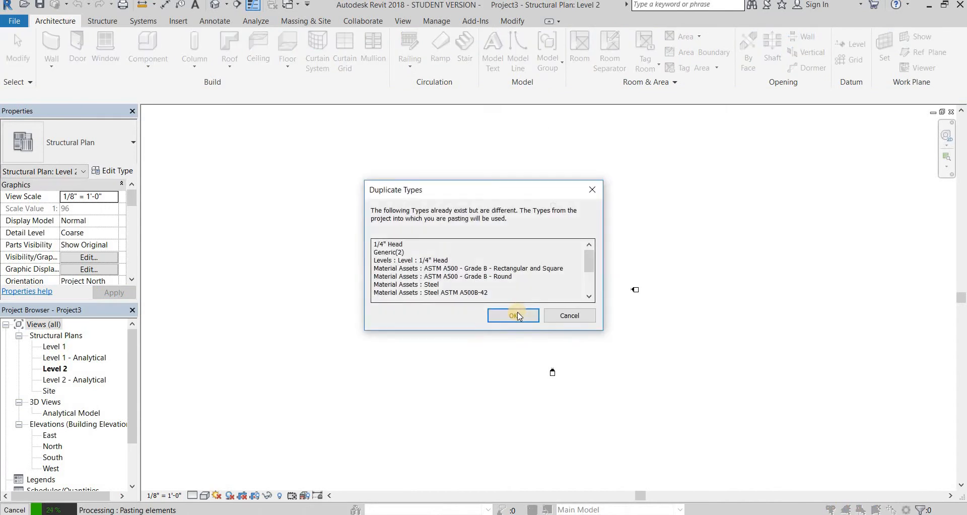
left_click(519, 316)
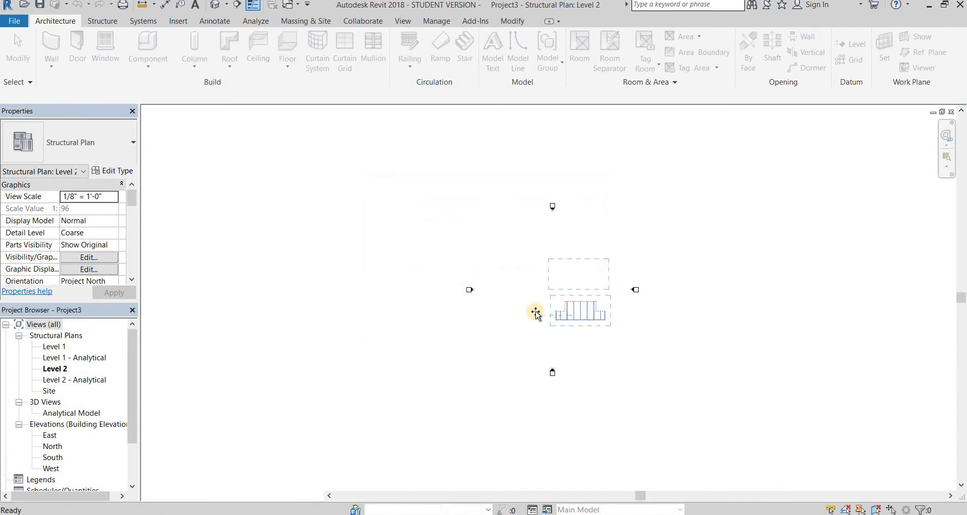
scroll(536, 313, "up", 3)
left_click(570, 319)
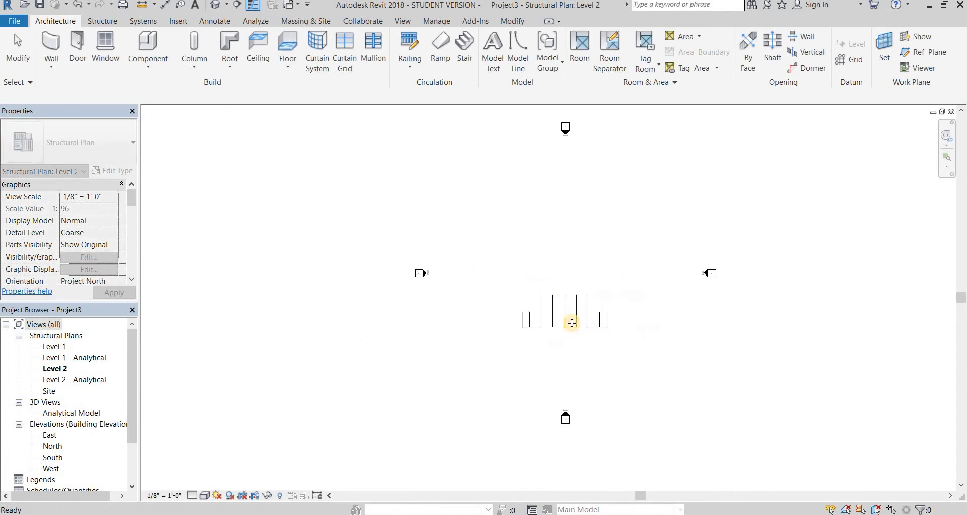
scroll(570, 318, "up", 2)
left_click(586, 145)
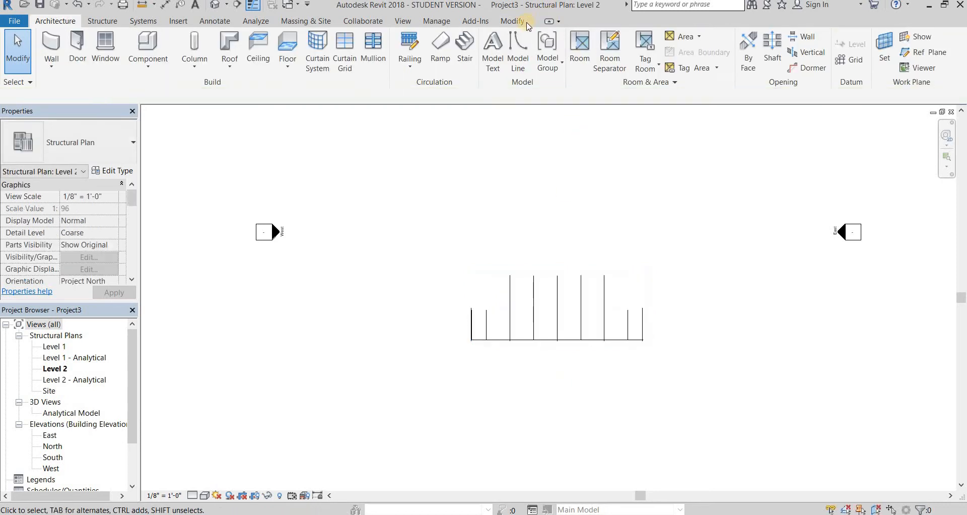
- Open Project3's default 3D view and orbit around the pasted canopy framing
left_click(517, 20)
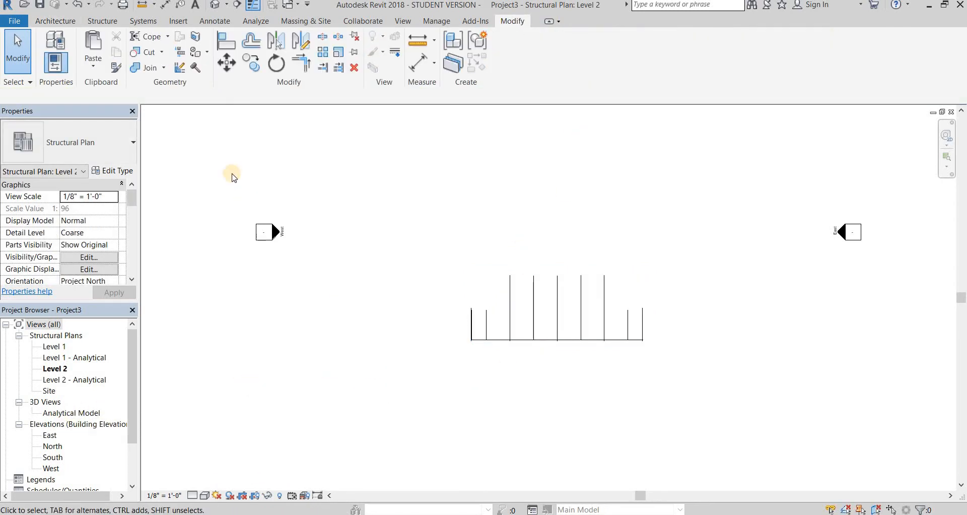
key("3")
key("d")
middle_click_drag(820, 298, 378, 423, "shift")
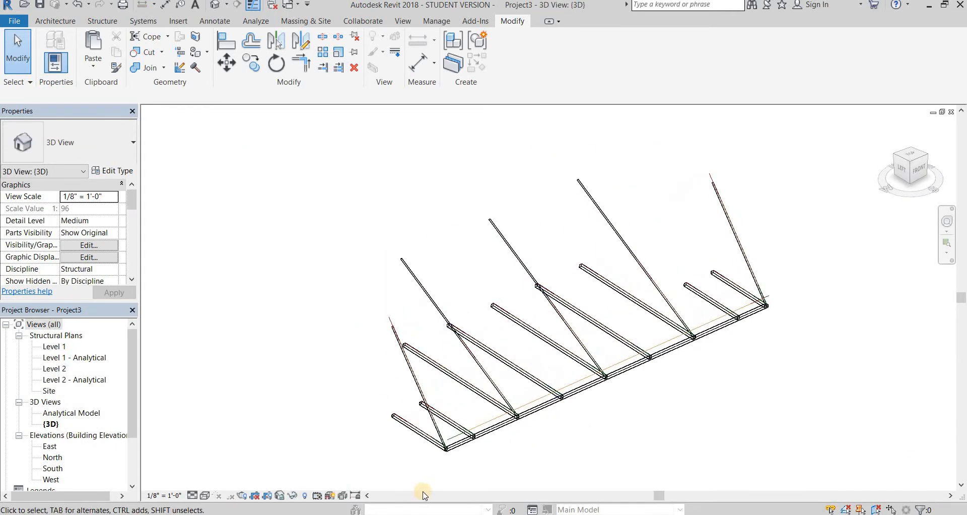
- Close the hidden windows from the Commercial building model and return to Project3's 3D view of the framing
key("ctrl+Tab")
left_click(639, 241)
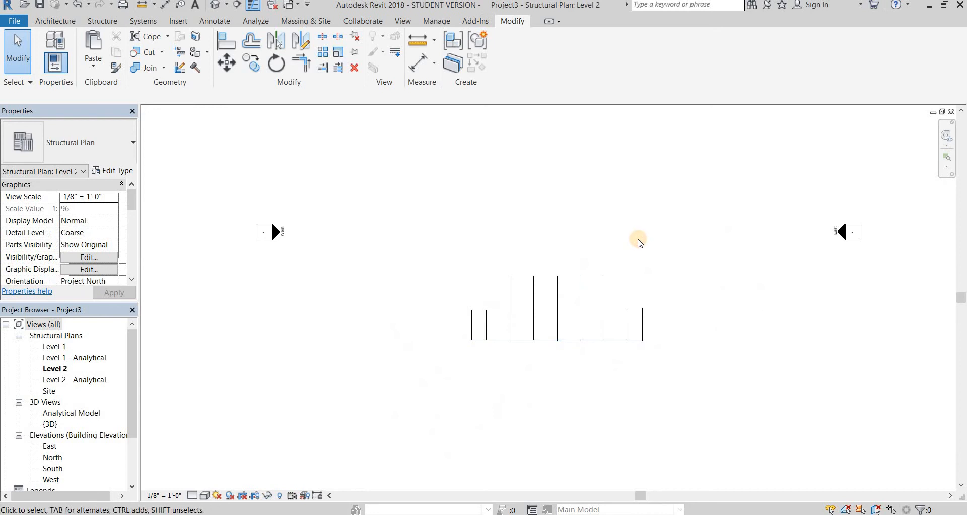
key("ctrl+Tab")
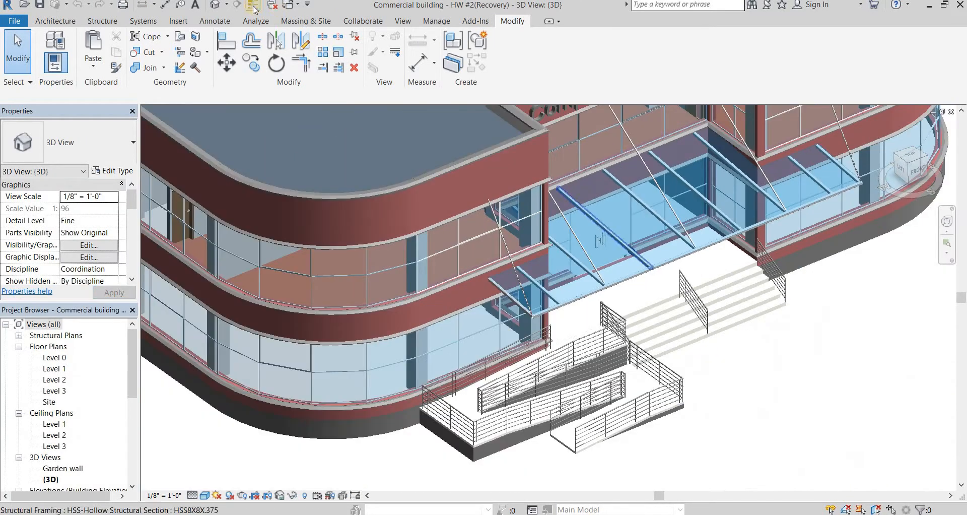
left_click(254, 7)
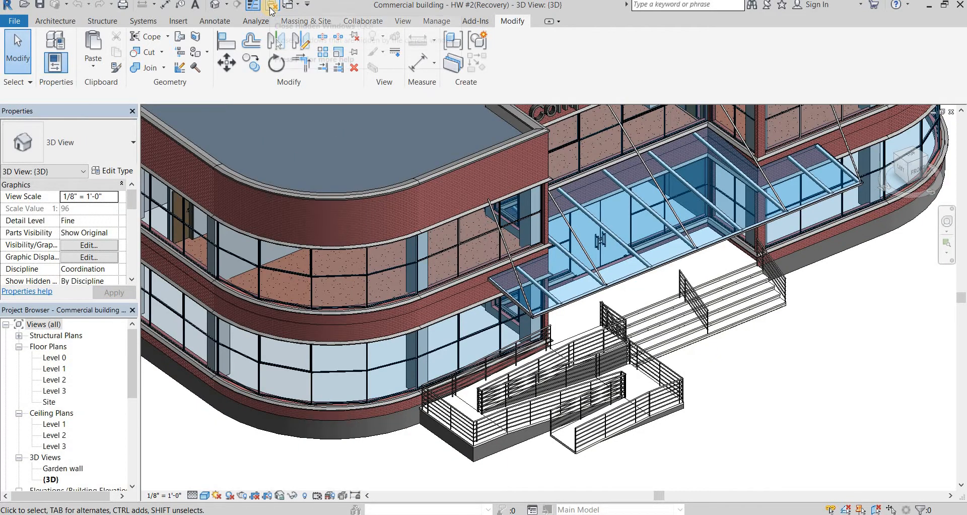
left_click(271, 8)
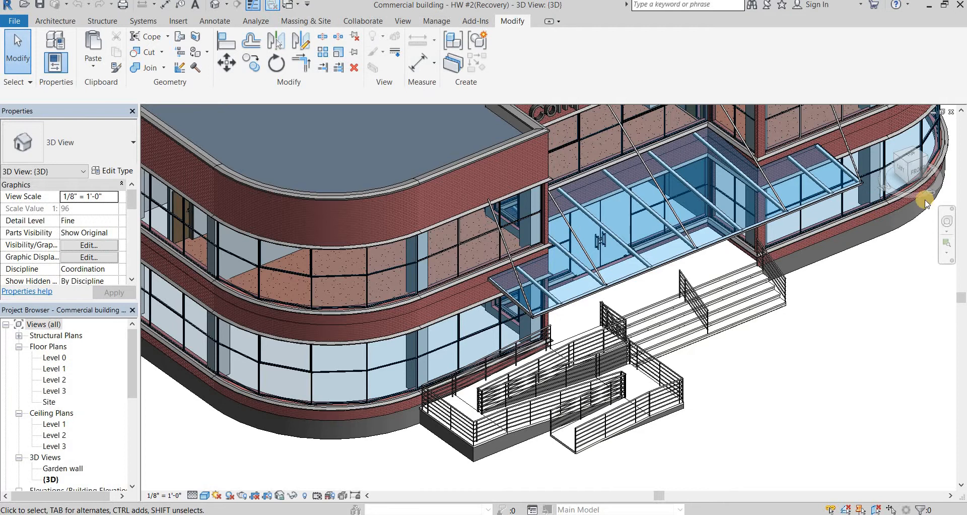
left_click(949, 113)
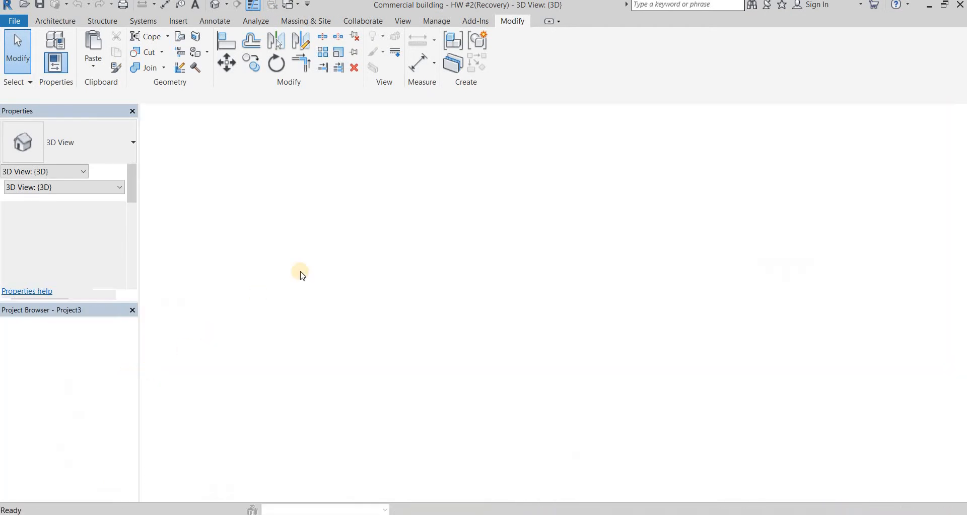
scroll(437, 255, "down", 3)
middle_click_drag(439, 337, 498, 220, "shift")
middle_click_drag(456, 285, 493, 222, "shift")
scroll(493, 222, "up", 3)
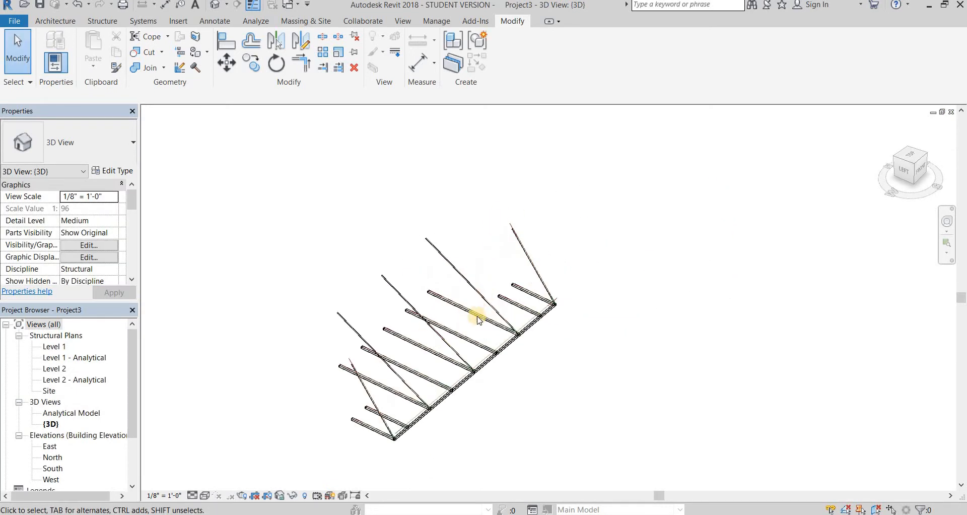
- Link the Revit model Commercial building - HW #2(Recovery).rvt into Project3 with Auto - Origin to Origin positioning
scroll(519, 207, "down", 5)
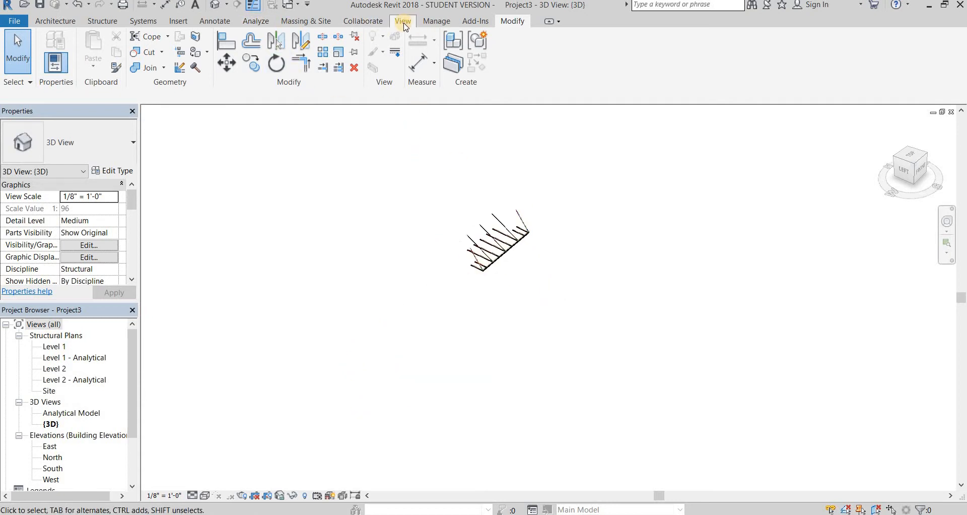
left_click(178, 21)
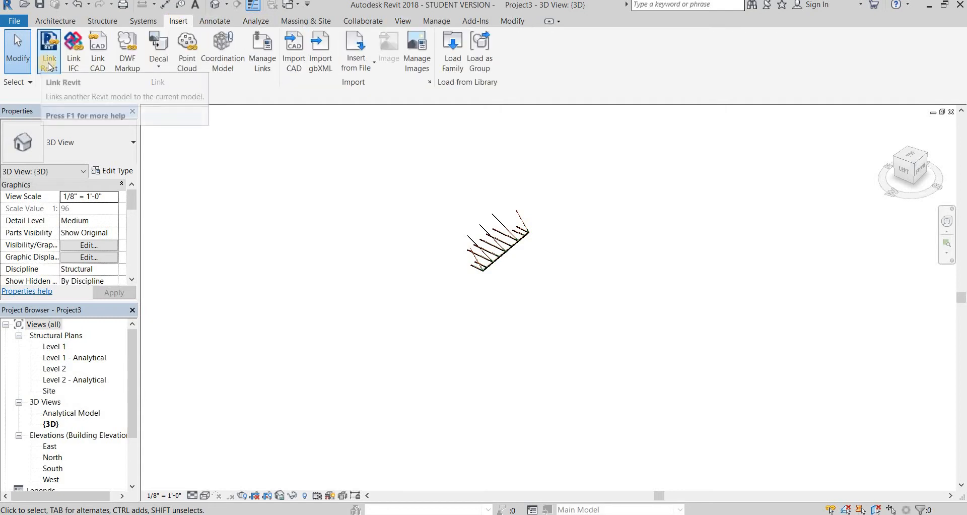
left_click(49, 60)
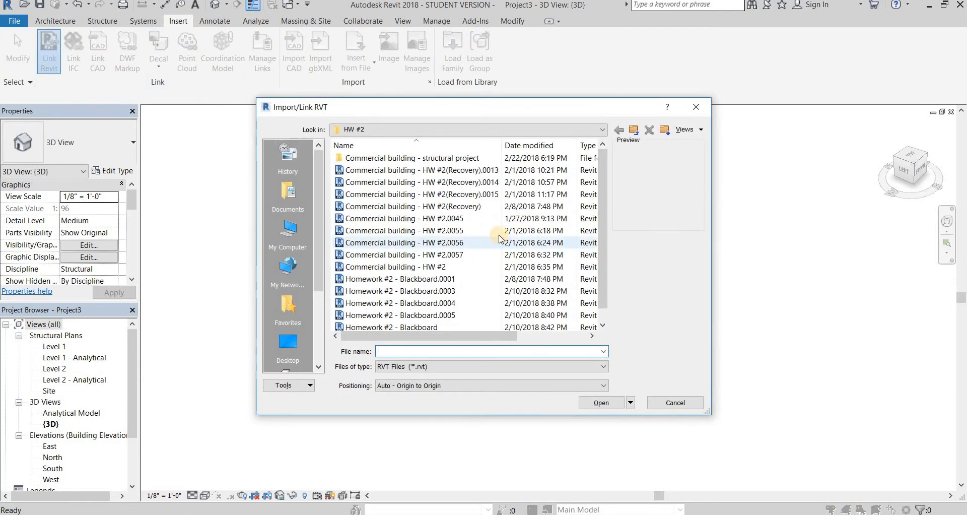
left_click(492, 207)
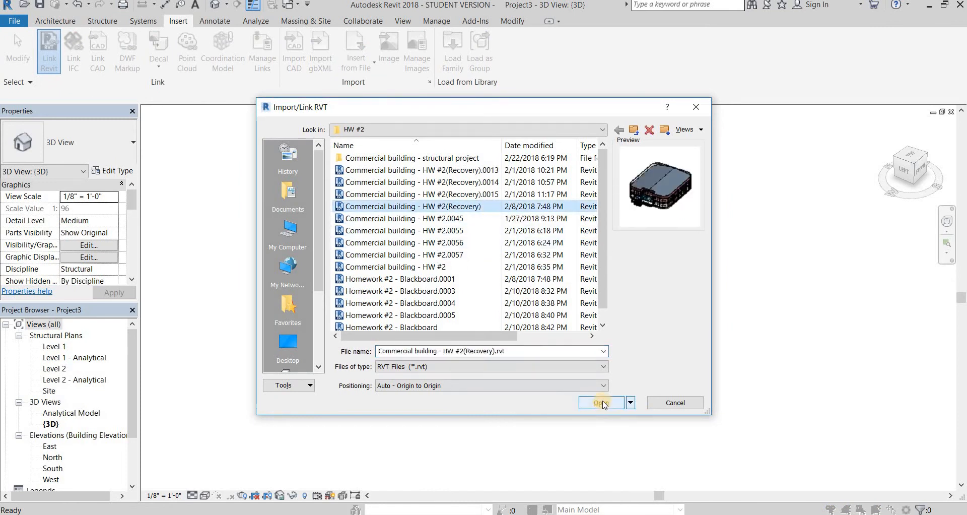
left_click(601, 402)
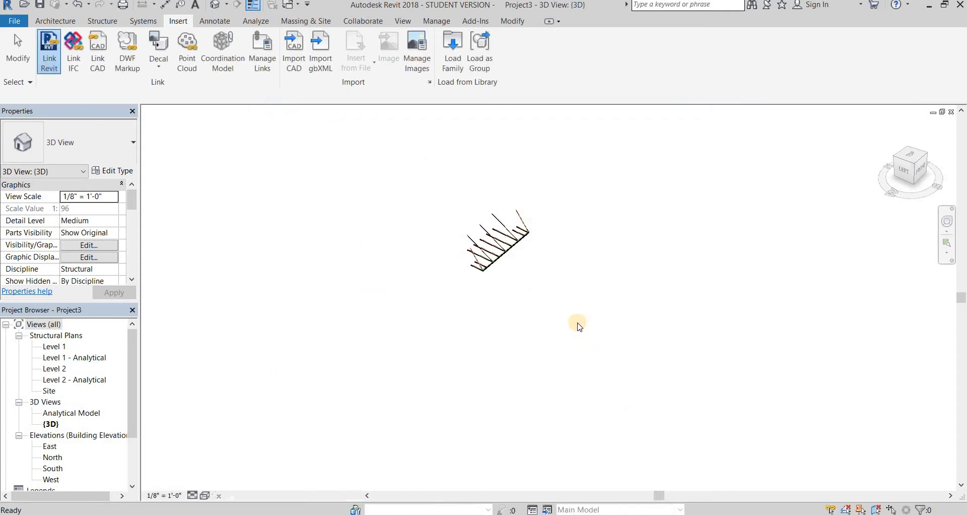
scroll(558, 228, "up", 4)
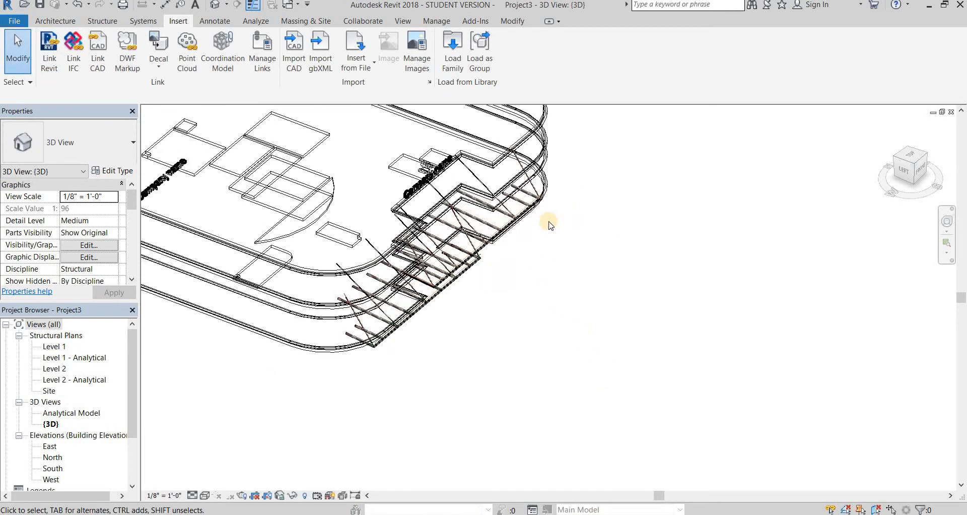
scroll(546, 220, "down", 2)
middle_click_drag(471, 274, 521, 337, "shift")
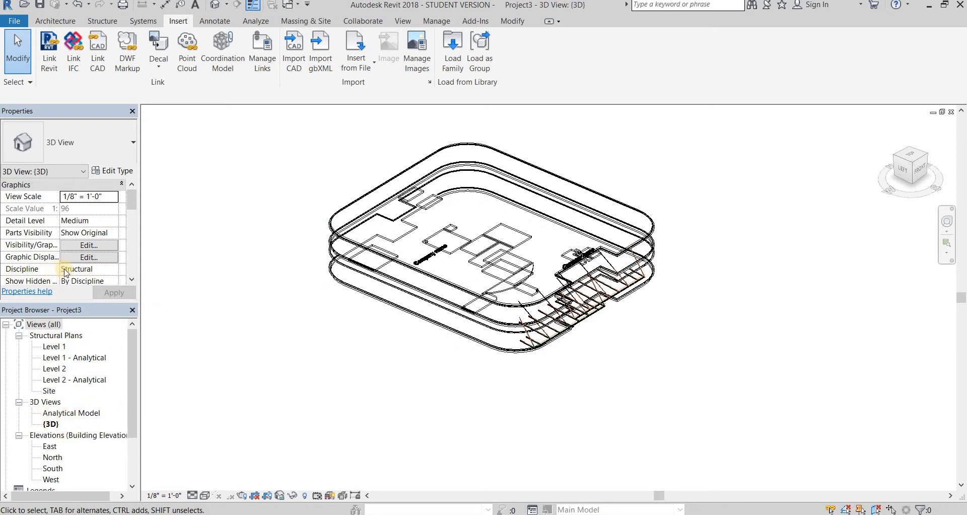
- Duplicate the default 3D view without detailing and rename the copy as Architectural view
right_click(52, 423)
mouse_move(131, 282)
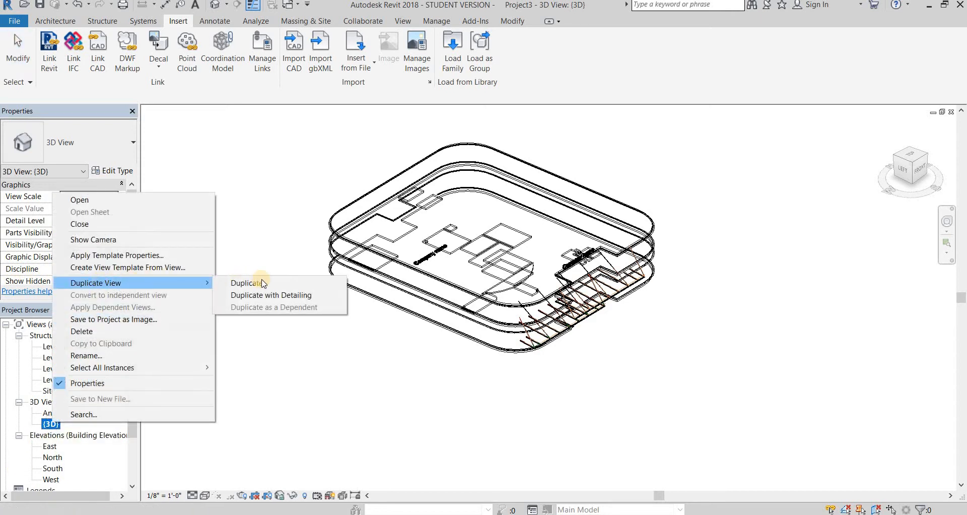
left_click(255, 281)
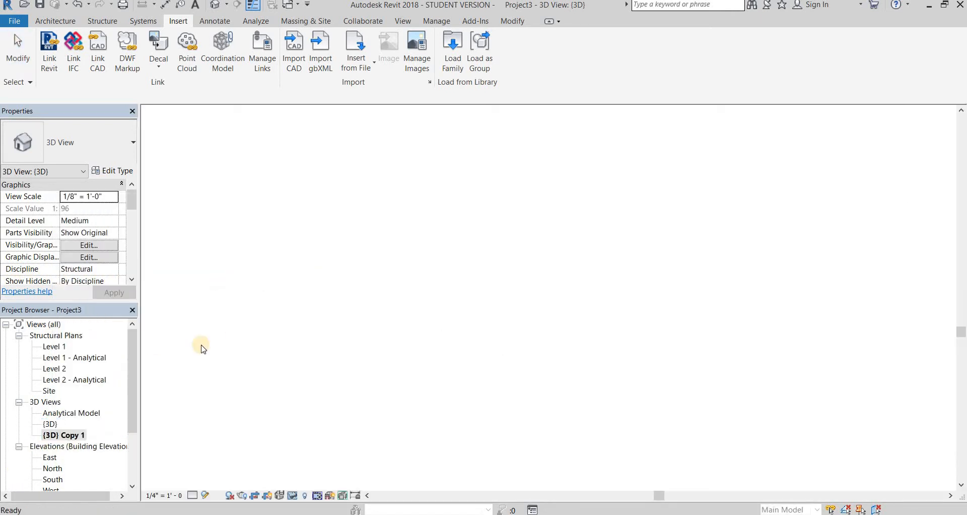
right_click(74, 435)
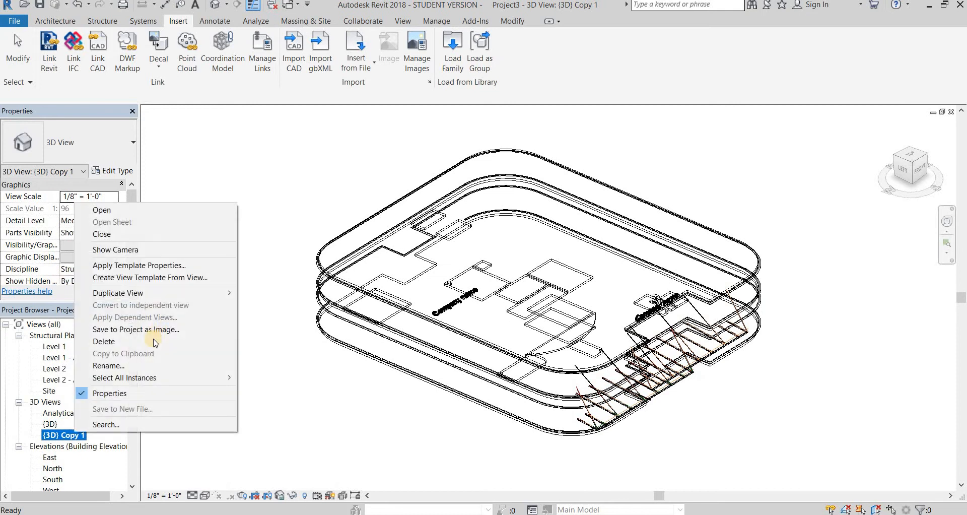
left_click(143, 366)
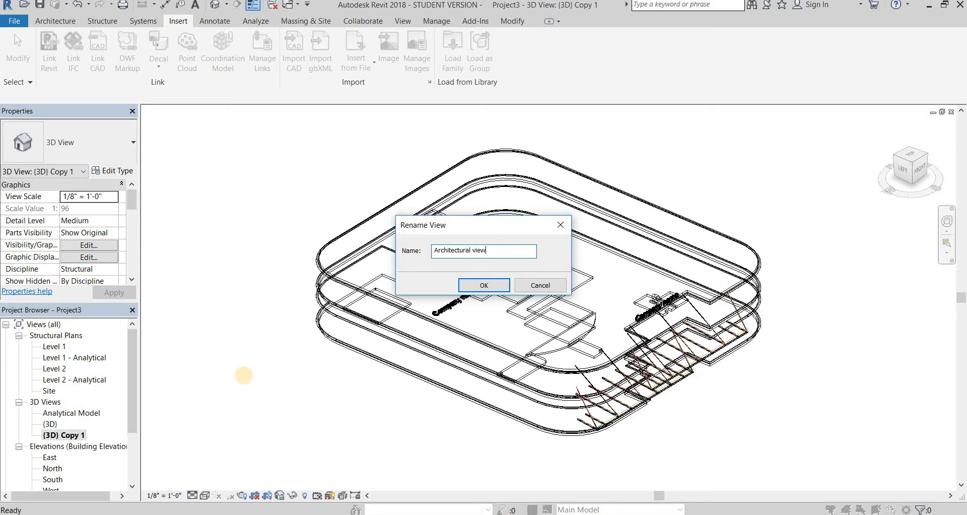
key("Return")
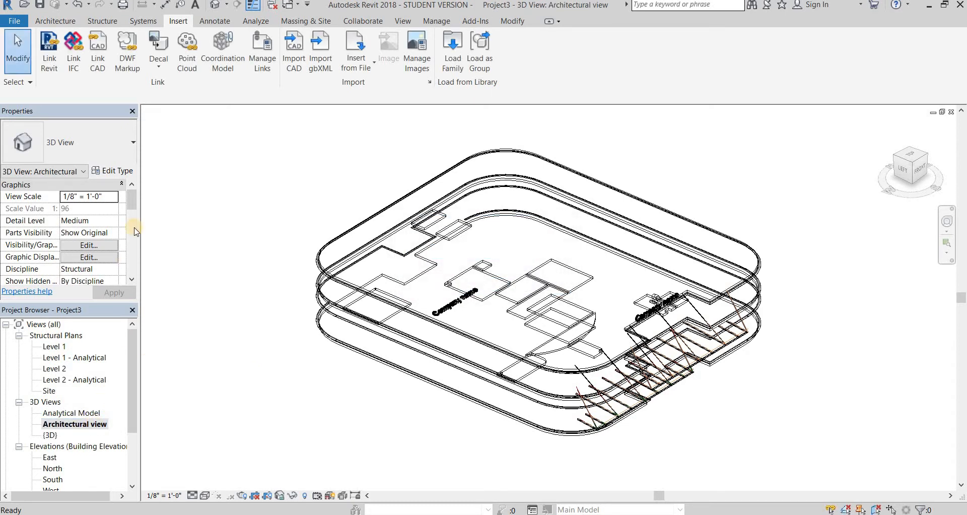
- Set the discipline of the Architectural view to Architectural
scroll(128, 247, "down", 3)
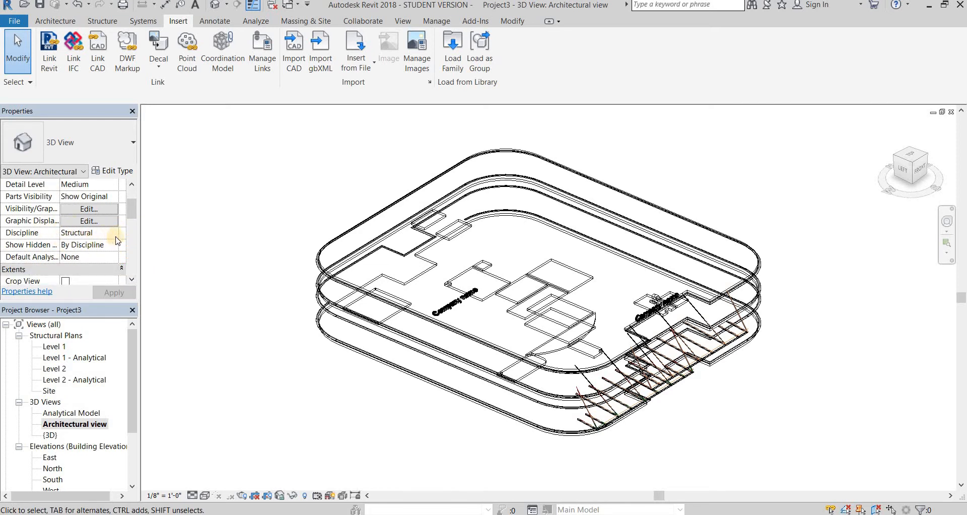
left_click(115, 235)
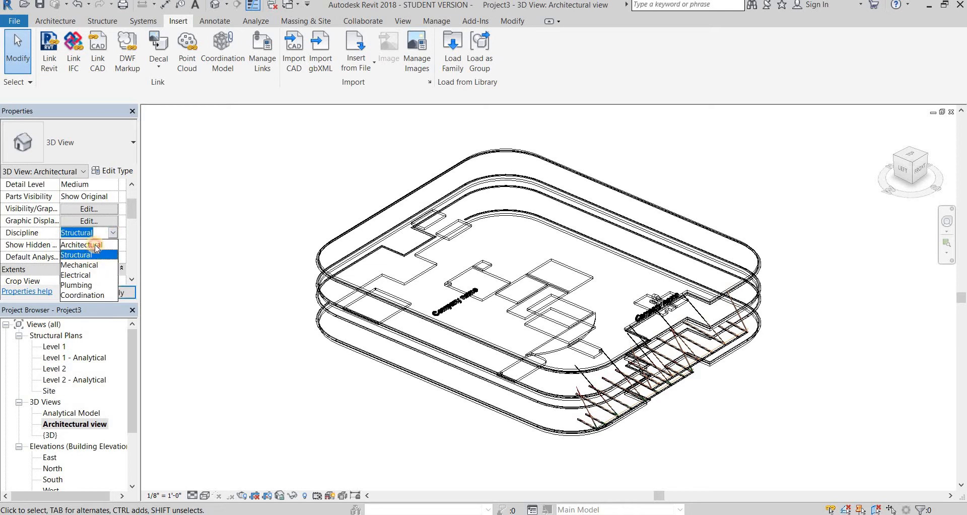
left_click(96, 246)
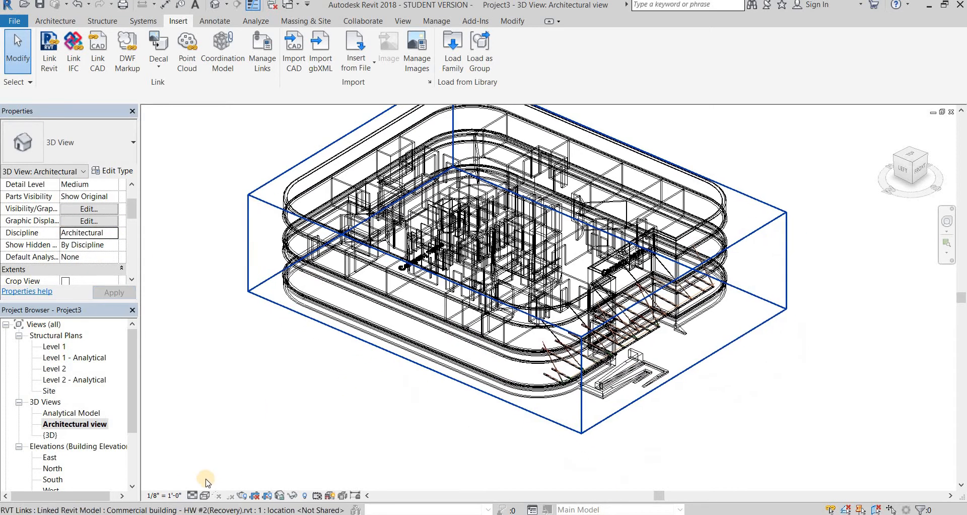
- Display the Architectural view at Fine detail level with the Shaded visual style
left_click(205, 495)
left_click(208, 482)
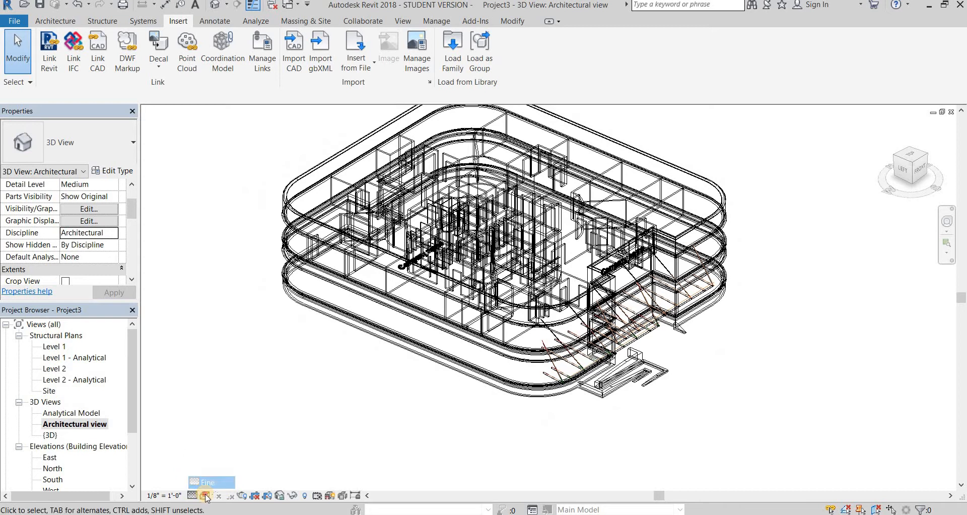
left_click(205, 495)
left_click(224, 445)
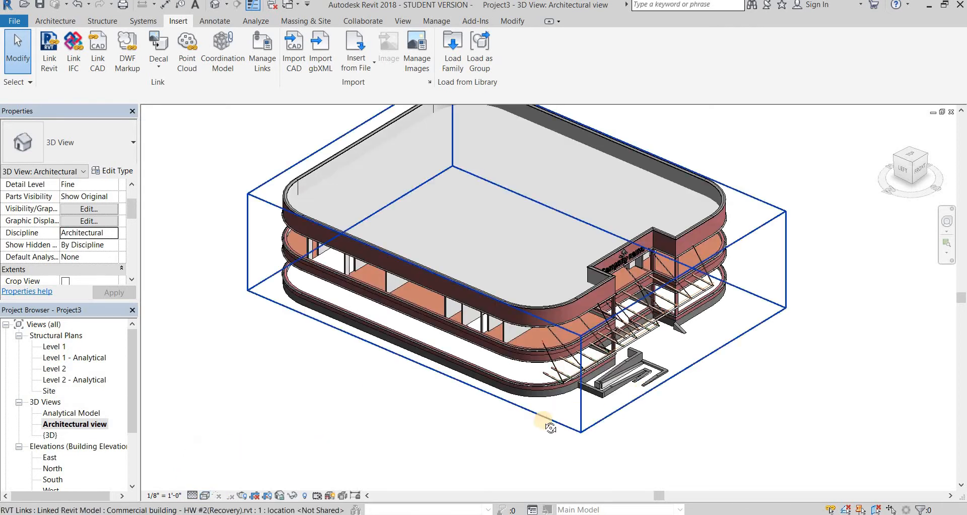
middle_click_drag(550, 427, 482, 383, "shift")
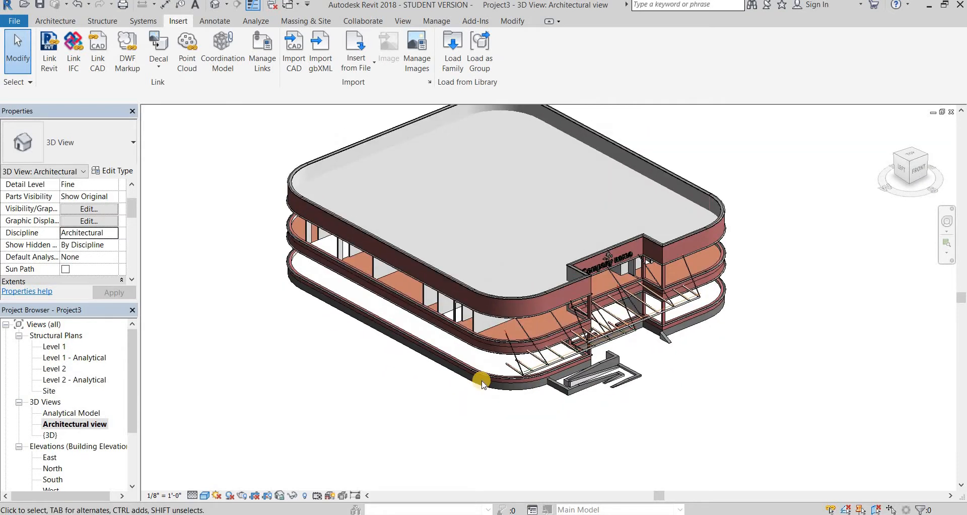
- Make all Structure model categories visible in the Architectural view through its Visibility/Graphic Overrides
left_click(375, 361)
key("g")
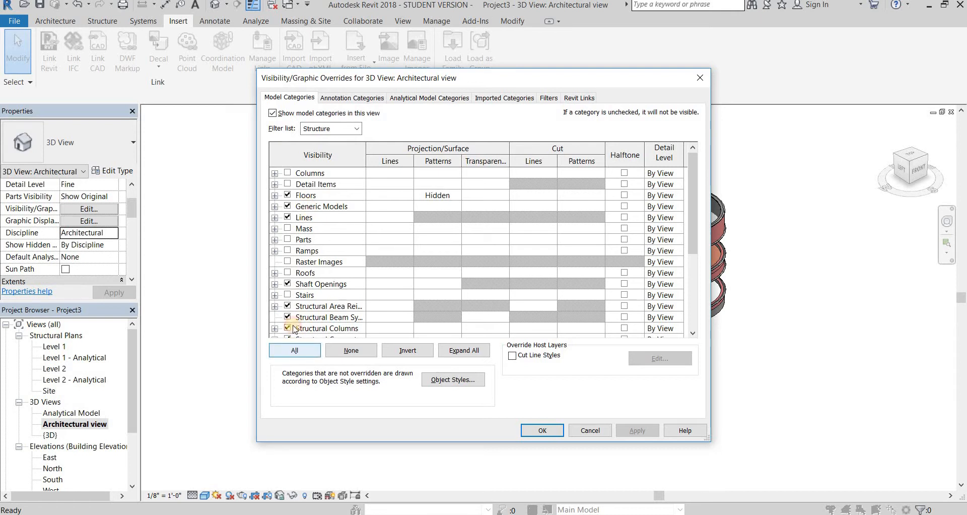
left_click(295, 350)
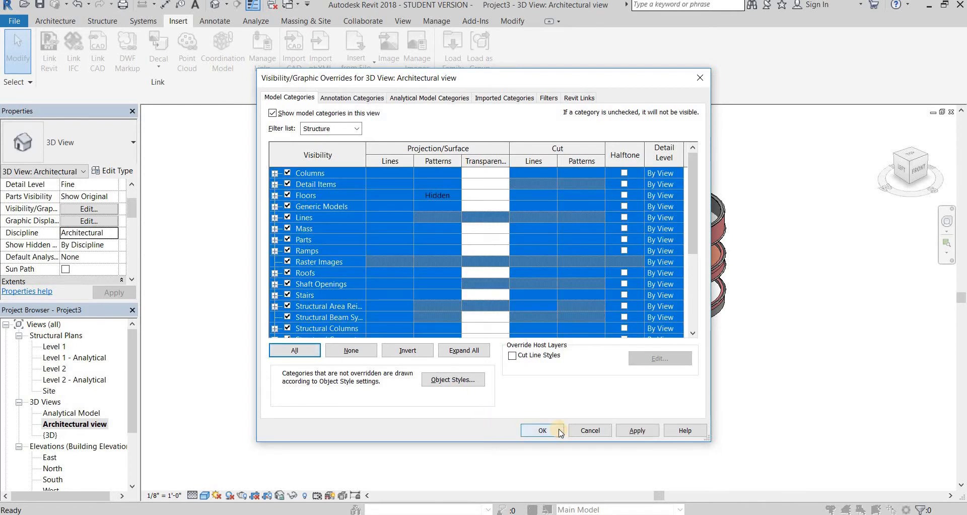
left_click(542, 430)
middle_click_drag(564, 337, 302, 341, "shift")
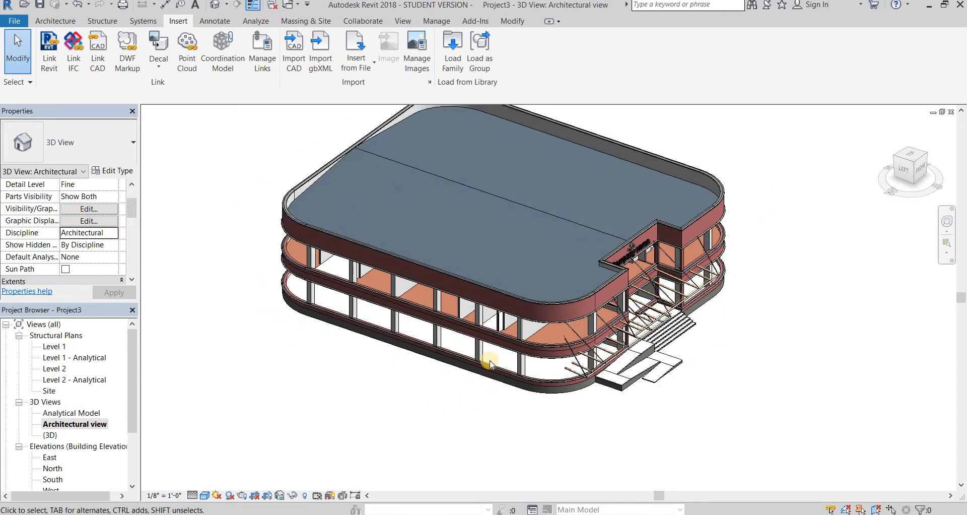
middle_click_drag(677, 393, 640, 384, "shift")
scroll(516, 252, "up", 1)
middle_click_drag(622, 335, 516, 254)
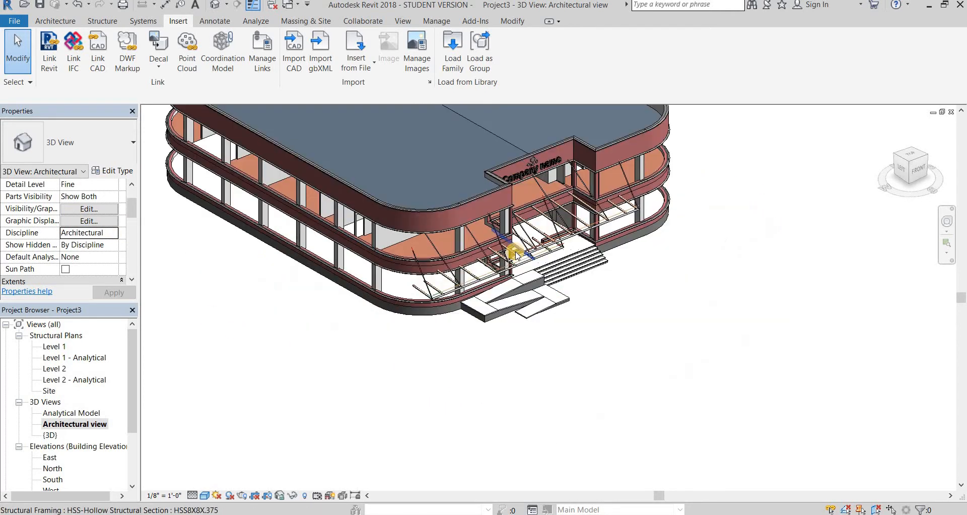
- Filter the Architectural view's visibility overrides to Architecture only and make all of its model categories visible
key("v")
key("g")
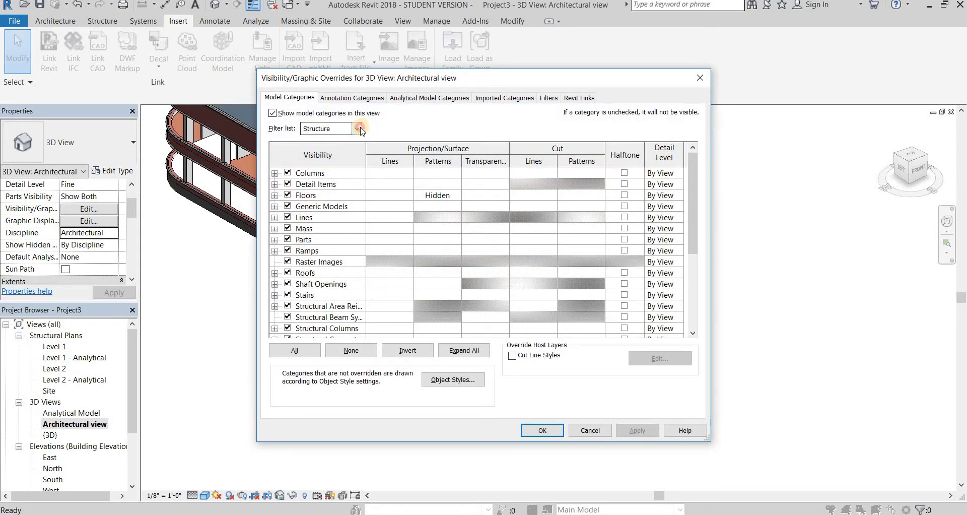
left_click(357, 128)
left_click(306, 141)
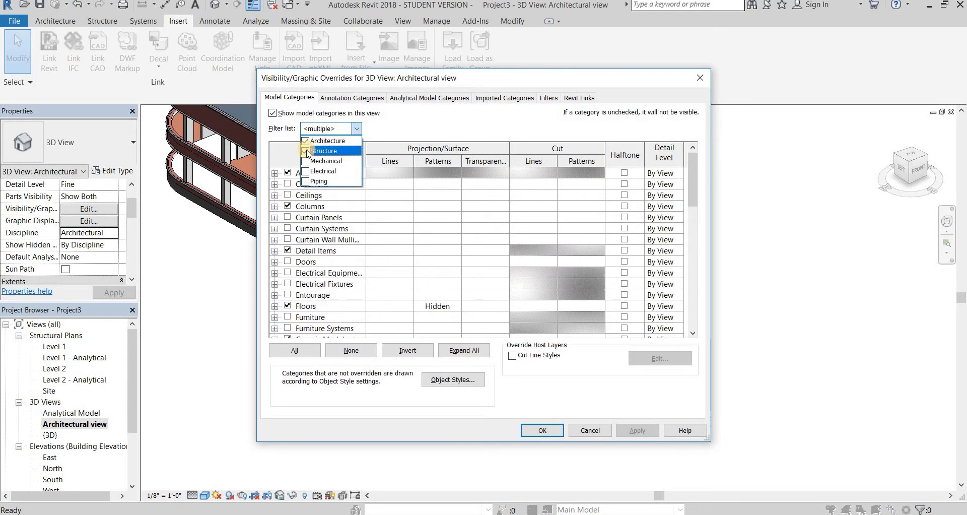
left_click(299, 354)
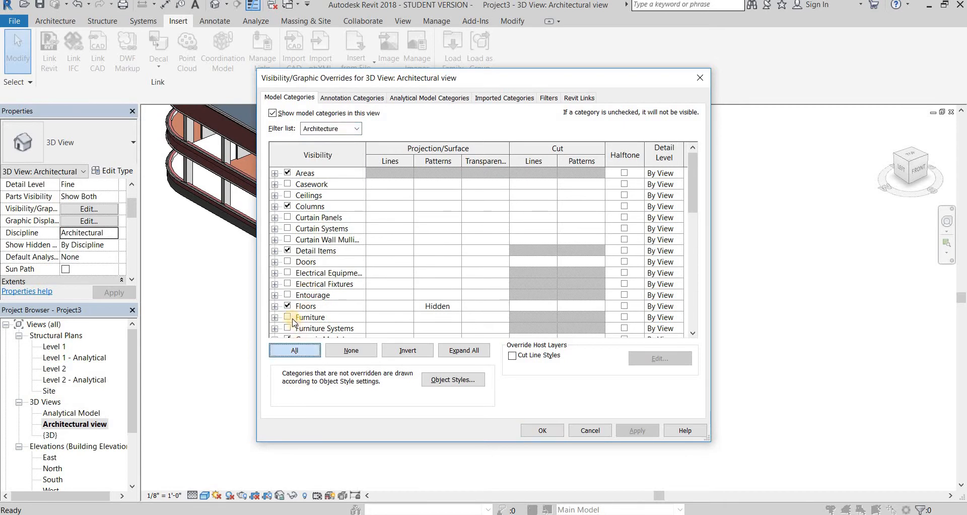
left_click(288, 317)
left_click(542, 431)
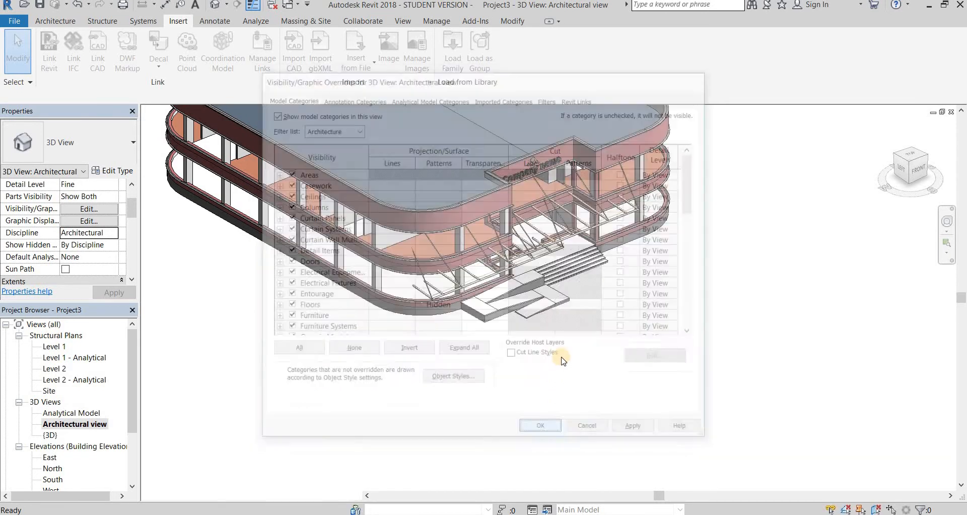
middle_click_drag(600, 259, 503, 332, "shift")
middle_click_drag(690, 254, 464, 338, "shift")
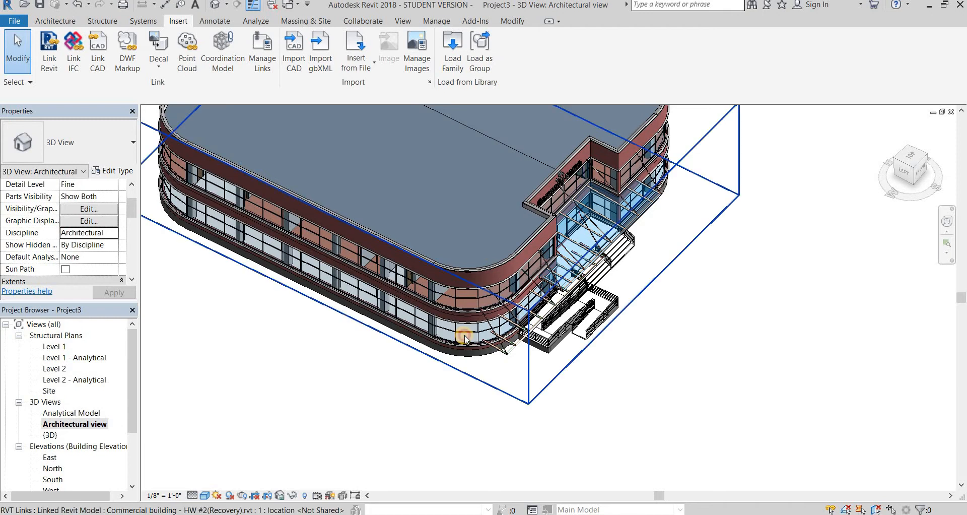
- Move the linked building model away from the canopy framing and undo the move
left_click(464, 337)
scroll(466, 305, "down", 4)
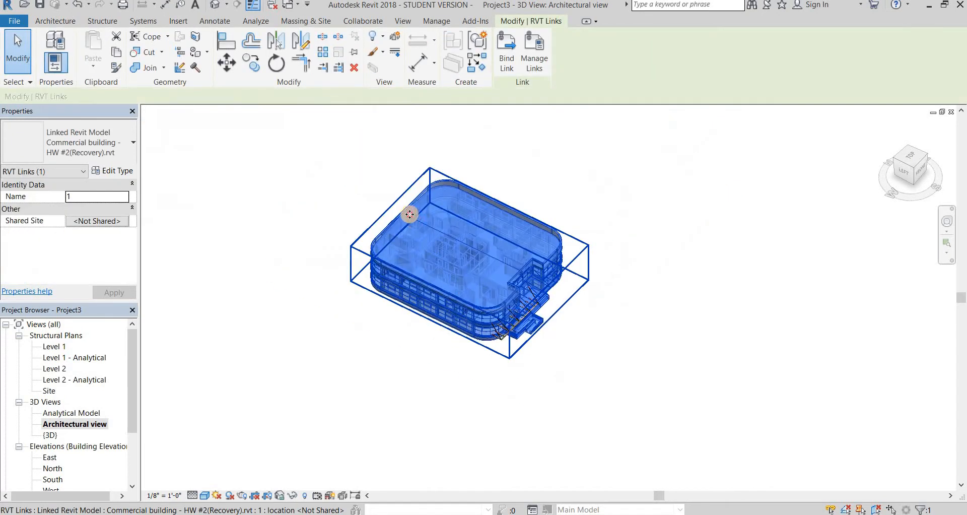
left_click_drag(451, 287, 395, 196)
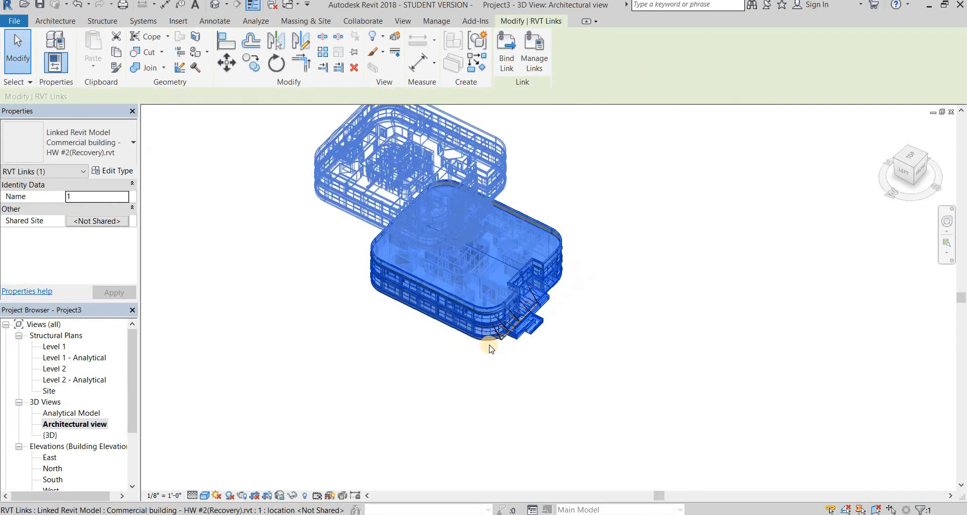
left_click(451, 361)
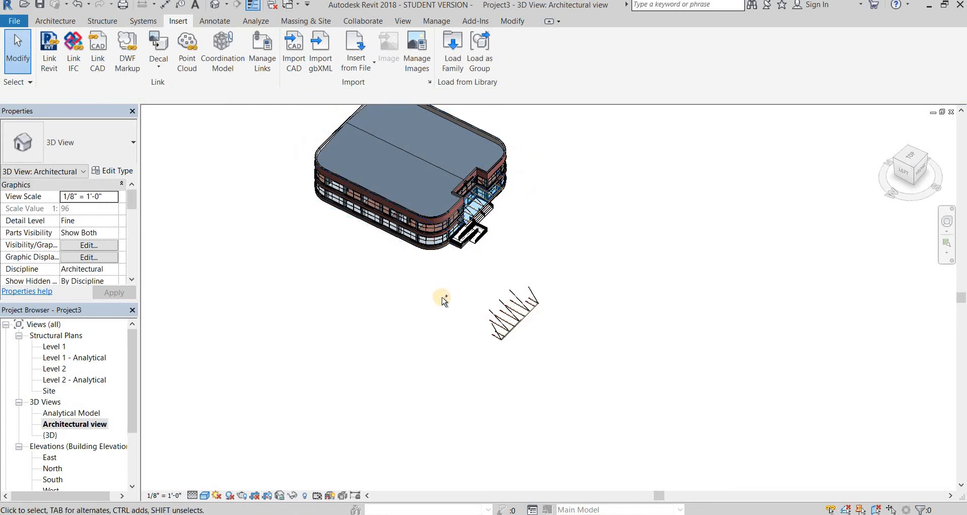
key("ctrl+z")
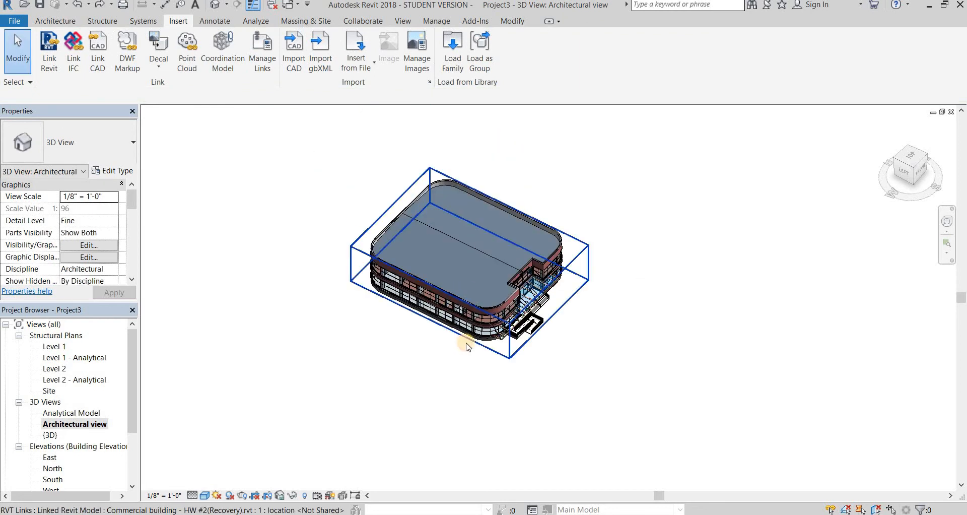
- Select and deselect the linked building model, and inspect how the canopy framing sits at its entrance corner
left_click(467, 324)
scroll(466, 321, "up", 5)
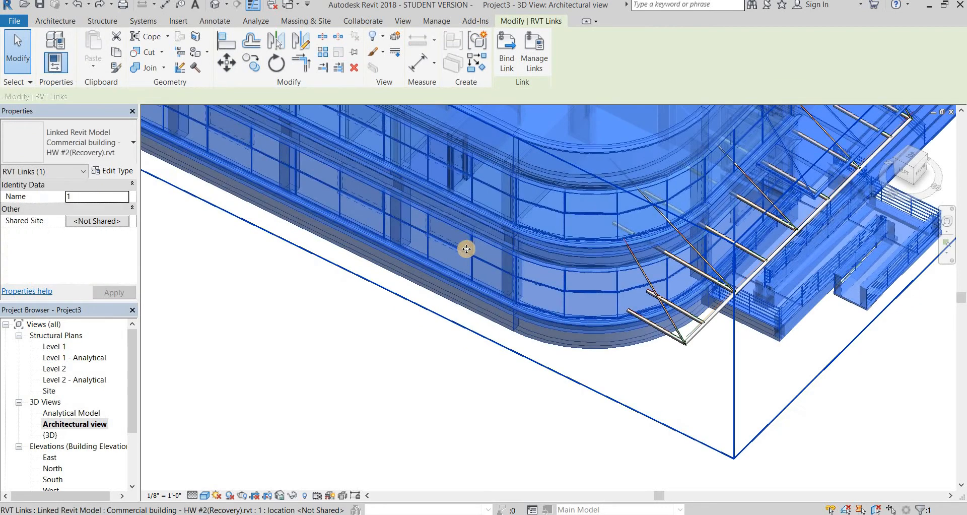
left_click(422, 364)
left_click(469, 303)
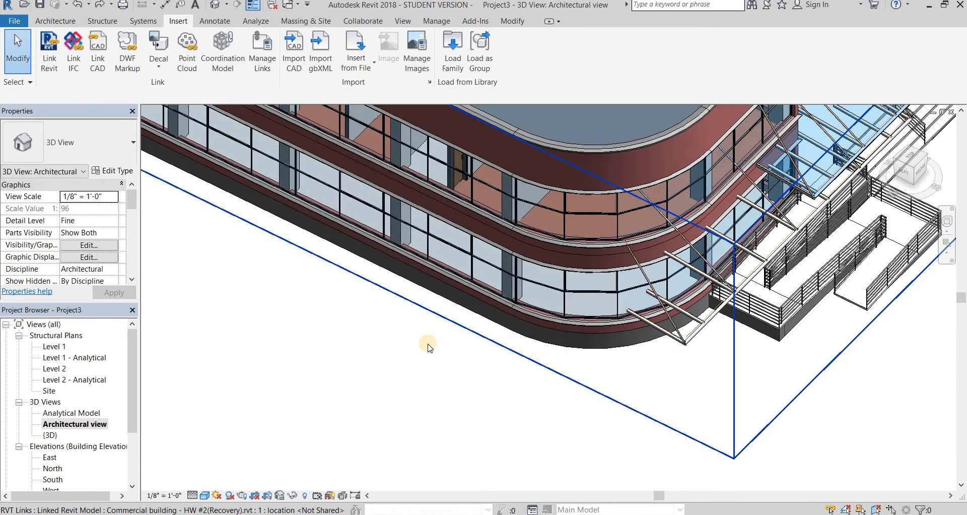
left_click(478, 358)
scroll(546, 315, "down", 3)
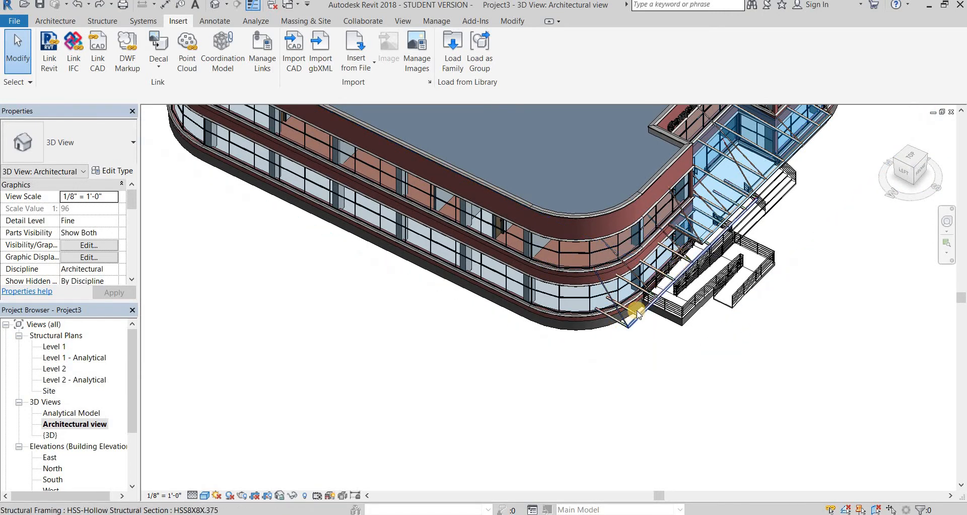
middle_click_drag(784, 237, 670, 242, "shift")
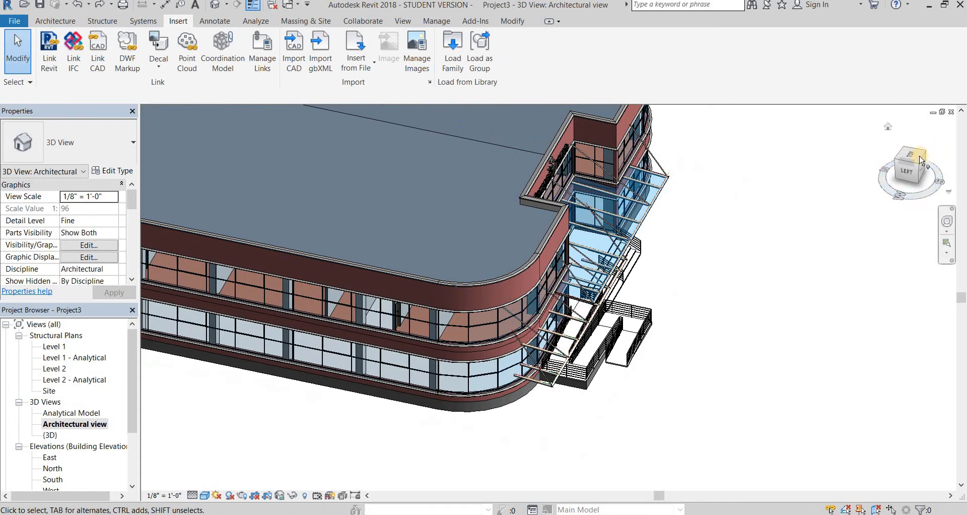
- View the model from the top, select the canopy framing, compare its position with the linked building's canopy, and clear the selection
left_click(895, 161)
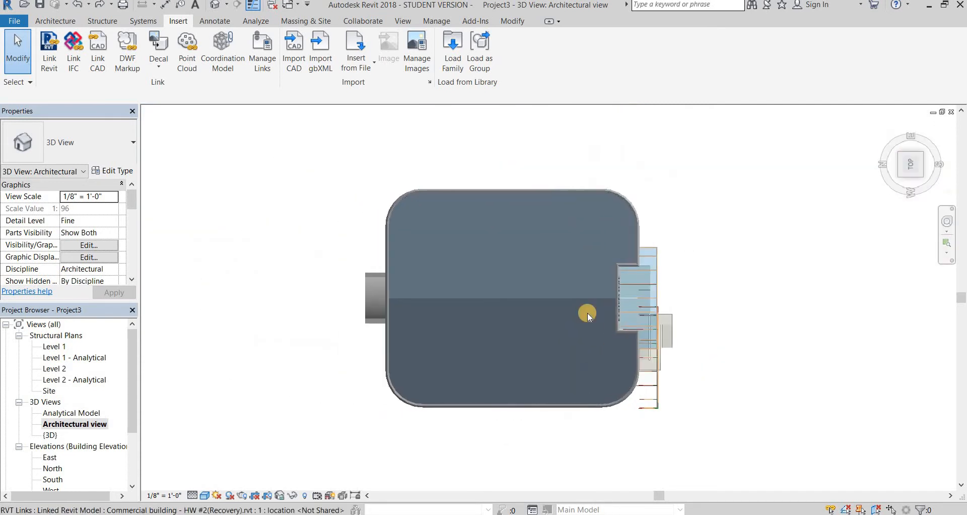
left_click_drag(561, 141, 768, 459)
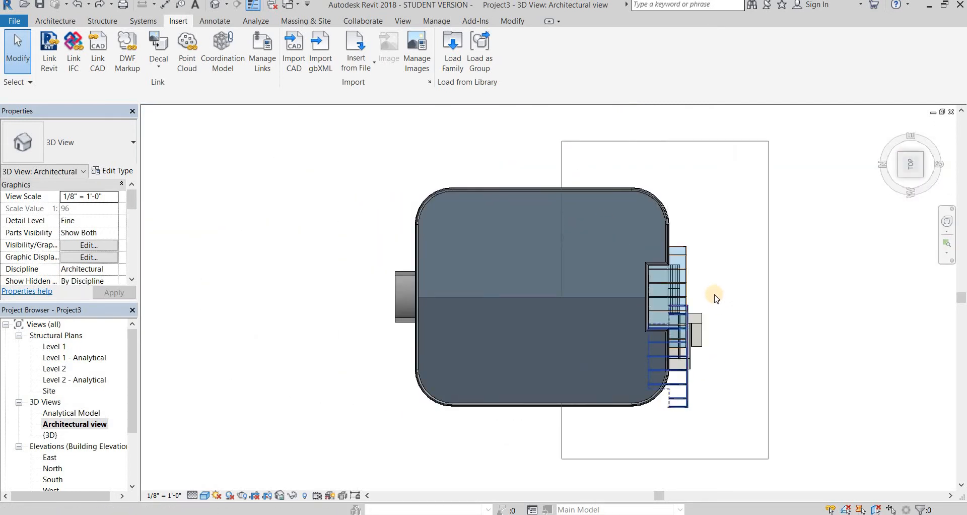
scroll(708, 287, "up", 3)
middle_click_drag(685, 280, 597, 263)
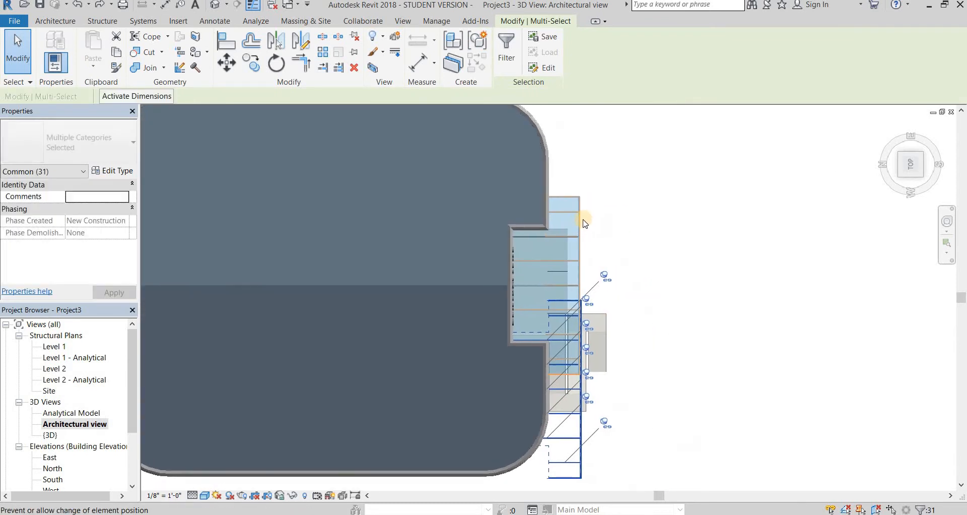
left_click(580, 220)
scroll(584, 294, "up", 3)
key("Escape")
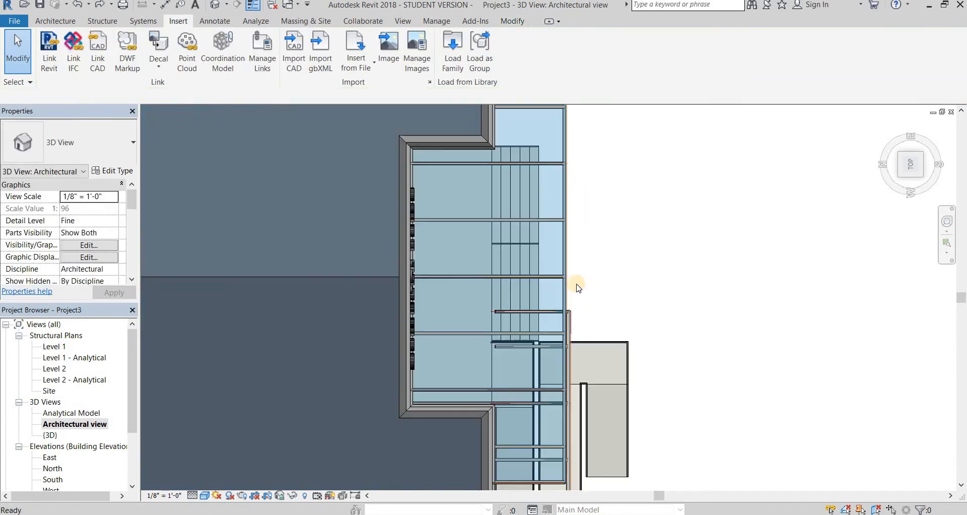
left_click(508, 22)
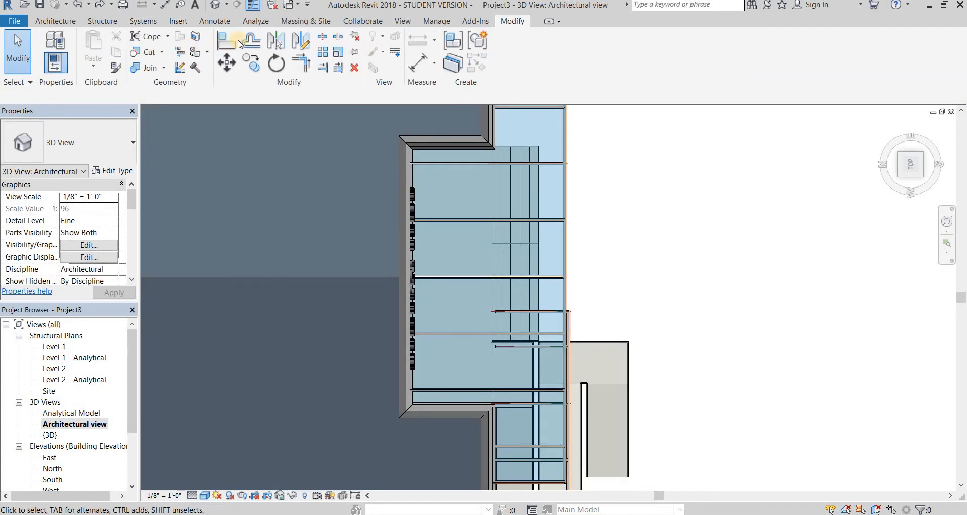
left_click(233, 44)
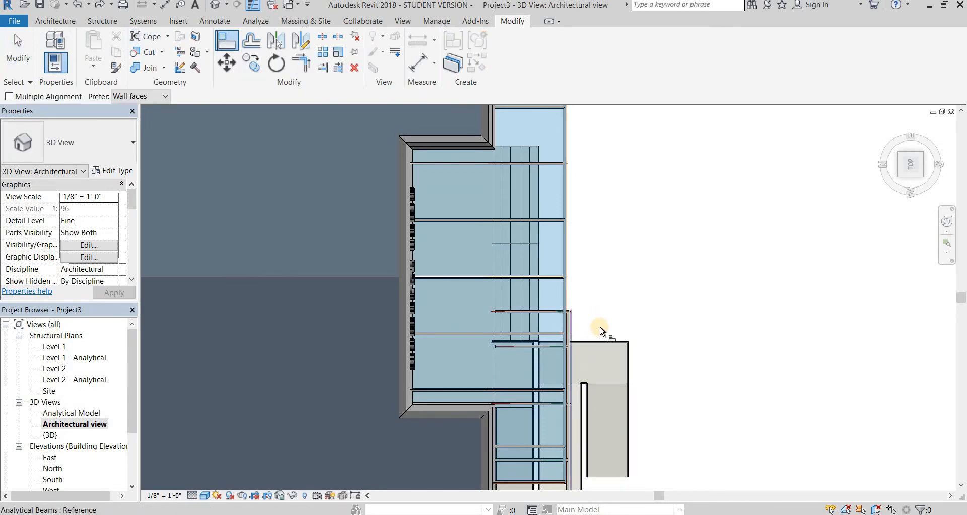
scroll(557, 299, "up", 4)
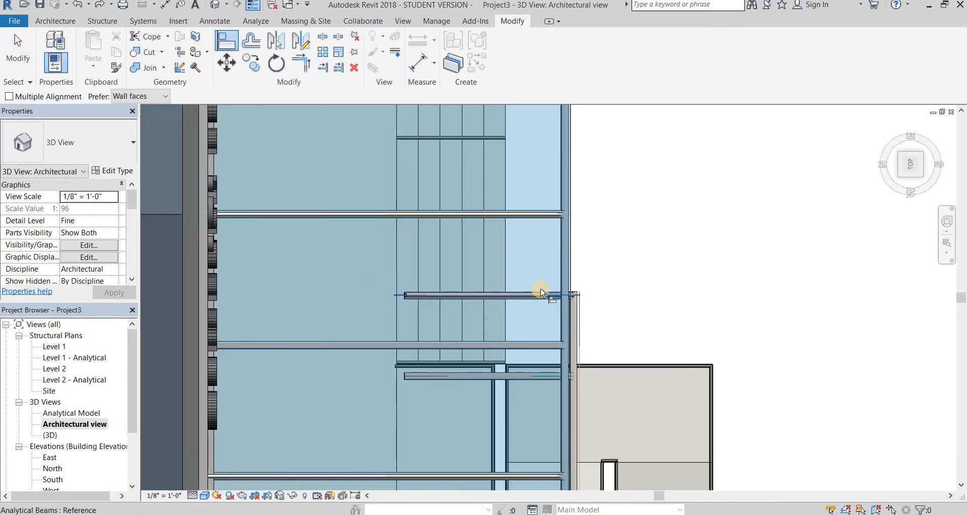
scroll(541, 293, "down", 8)
key("Escape")
- Move the linked building clear of the canopy framing, and align its canopy's end edge with the matching end beam of the framing
mouse_move(522, 205)
left_mouse_down()
mouse_move(520, 145)
mouse_move(518, 202)
left_mouse_up()
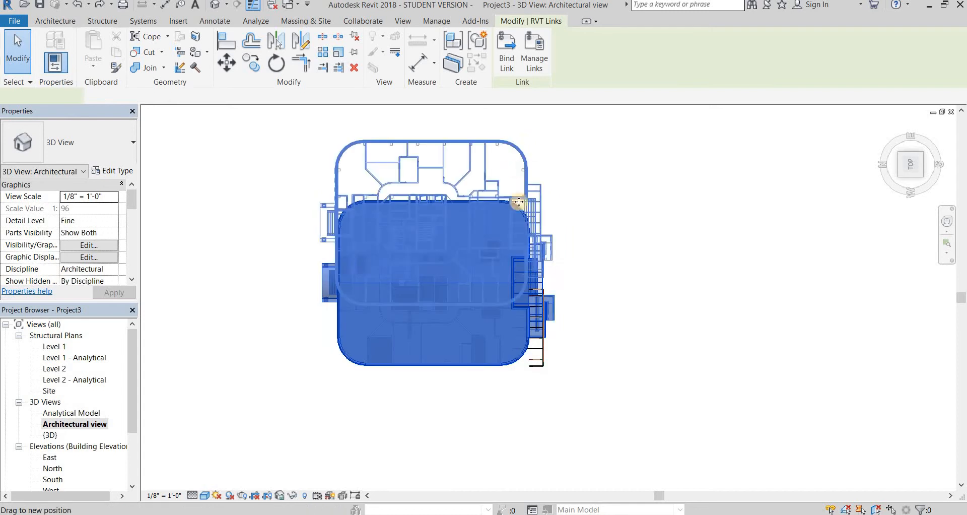
left_click(18, 50)
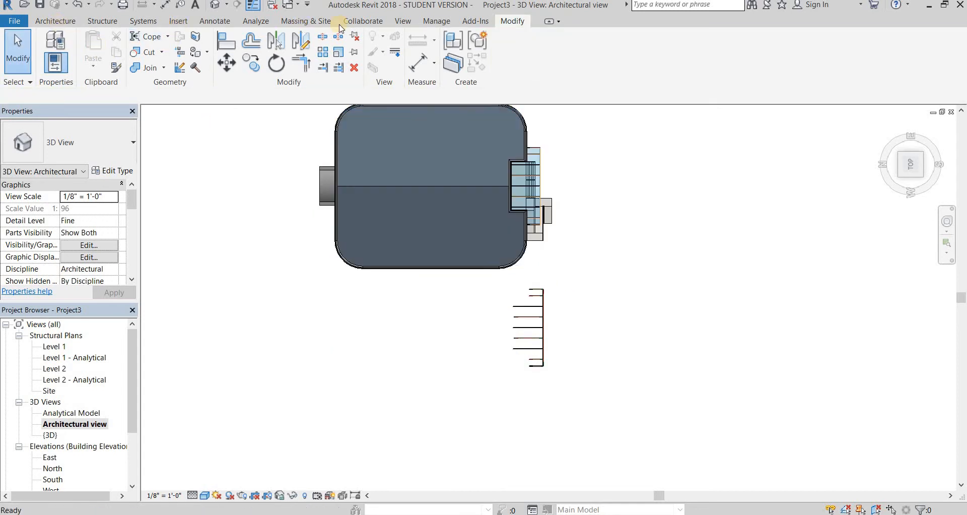
key("a")
key("l")
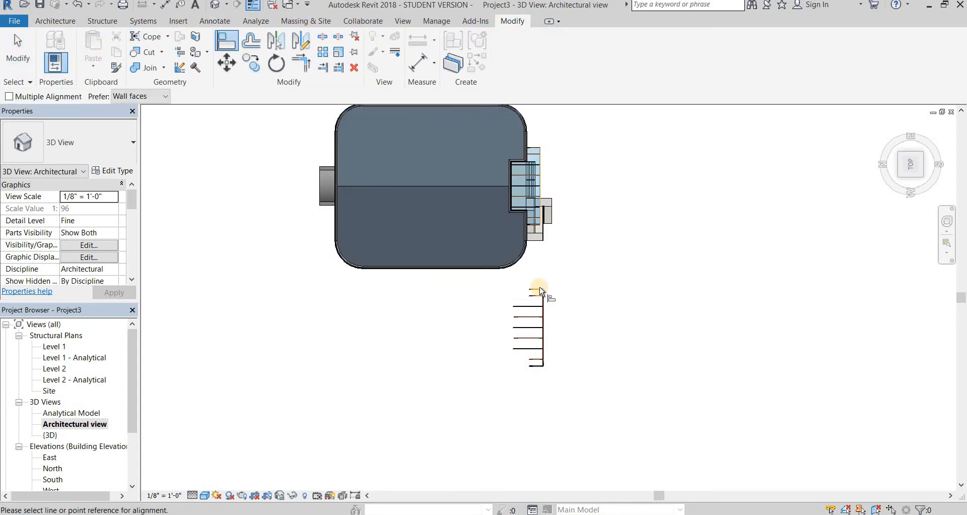
scroll(534, 290, "up", 5)
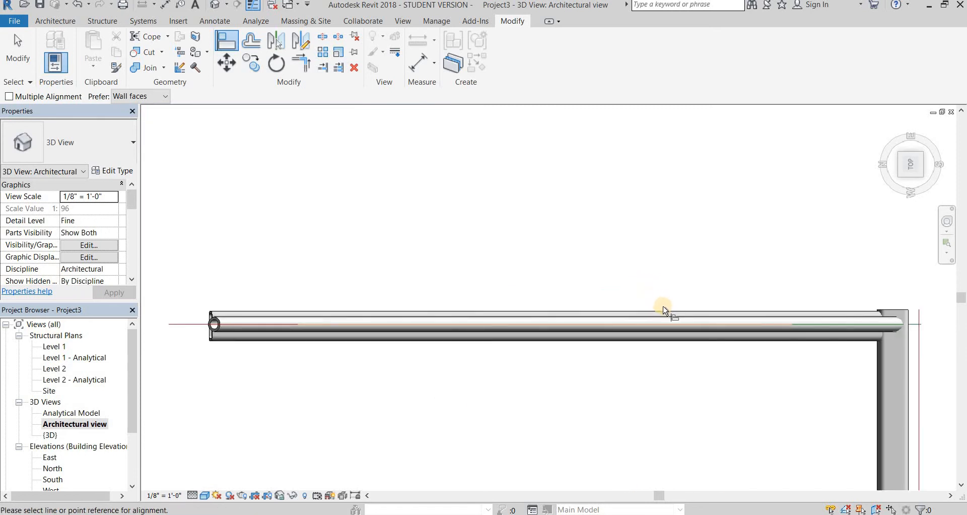
left_click(665, 313)
scroll(551, 376, "down", 4)
scroll(549, 374, "down", 7)
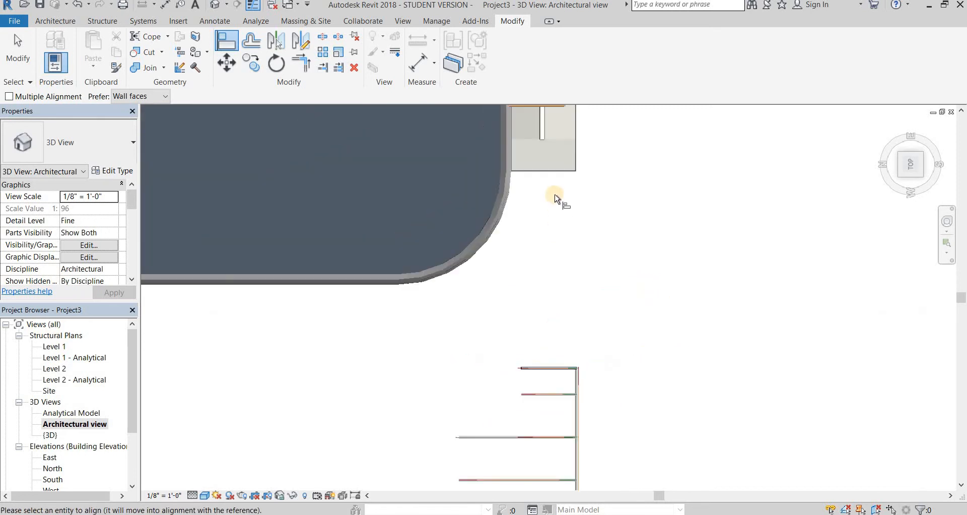
middle_click_drag(556, 195, 549, 392)
scroll(547, 348, "up", 3)
scroll(552, 290, "up", 5)
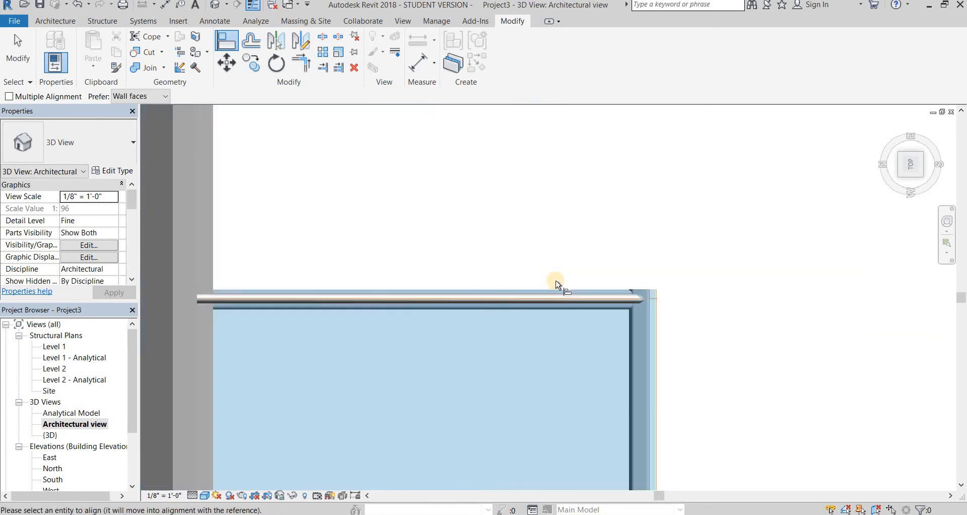
left_click(557, 281)
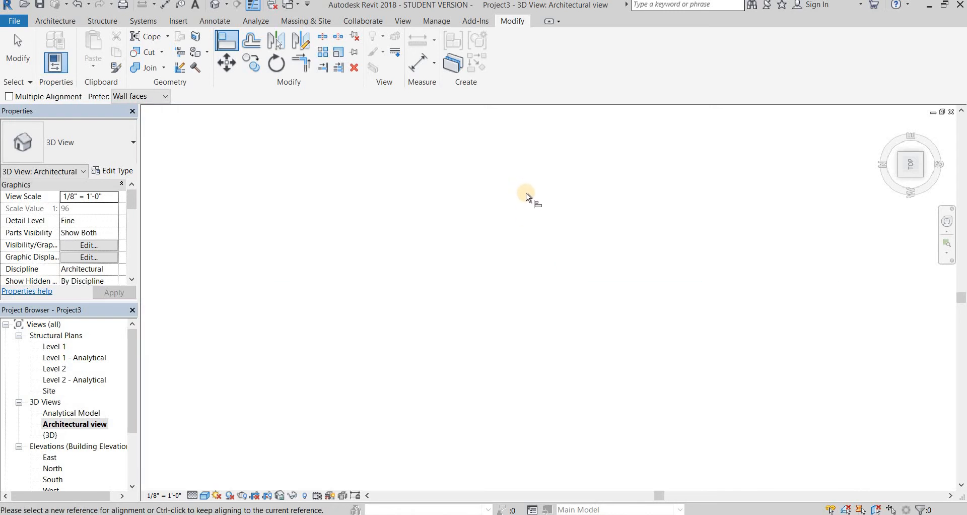
- Align the linked building canopy's outer long edge with the outer edge of the HSS8X8X.375 framing beam, and finish aligning
scroll(548, 401, "down", 3)
scroll(521, 328, "down", 2)
scroll(520, 323, "up", 2)
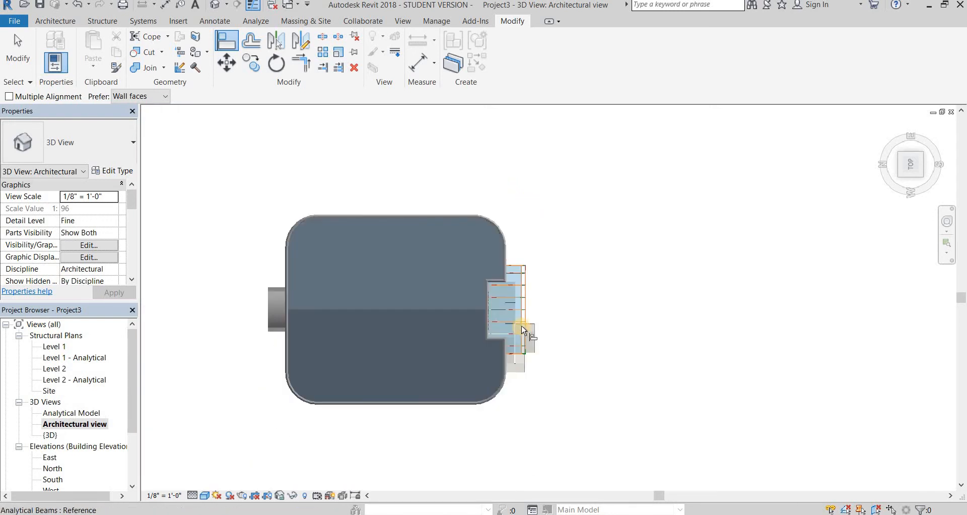
scroll(620, 279, "up", 5)
scroll(619, 278, "up", 2)
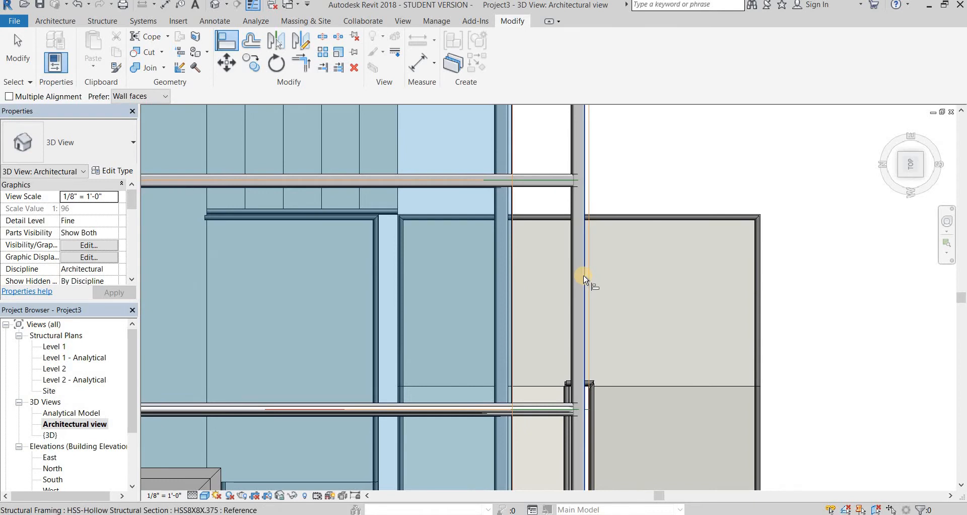
scroll(583, 282, "up", 3)
left_click(584, 286)
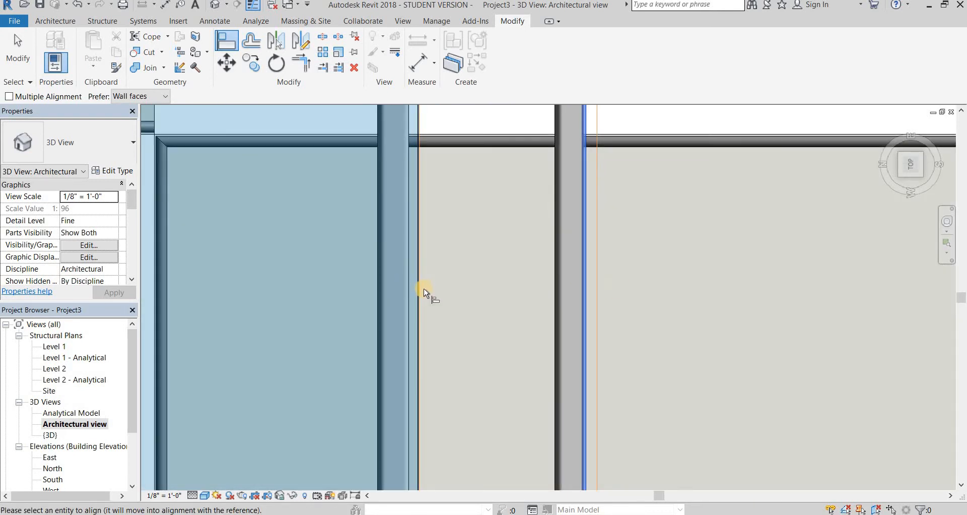
left_click(423, 288)
scroll(550, 230, "down", 6)
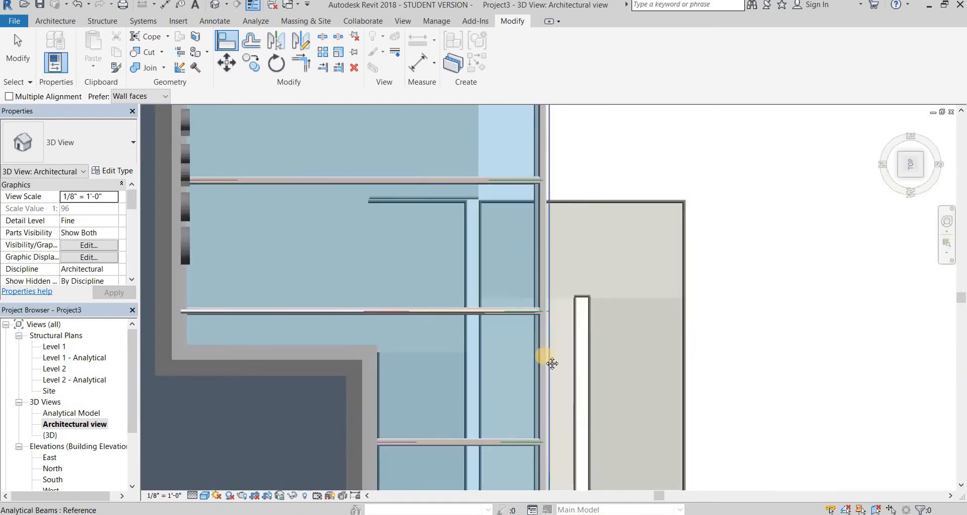
middle_click_drag(544, 355, 550, 290)
scroll(551, 293, "up", 3)
scroll(578, 394, "up", 3)
key("Escape")
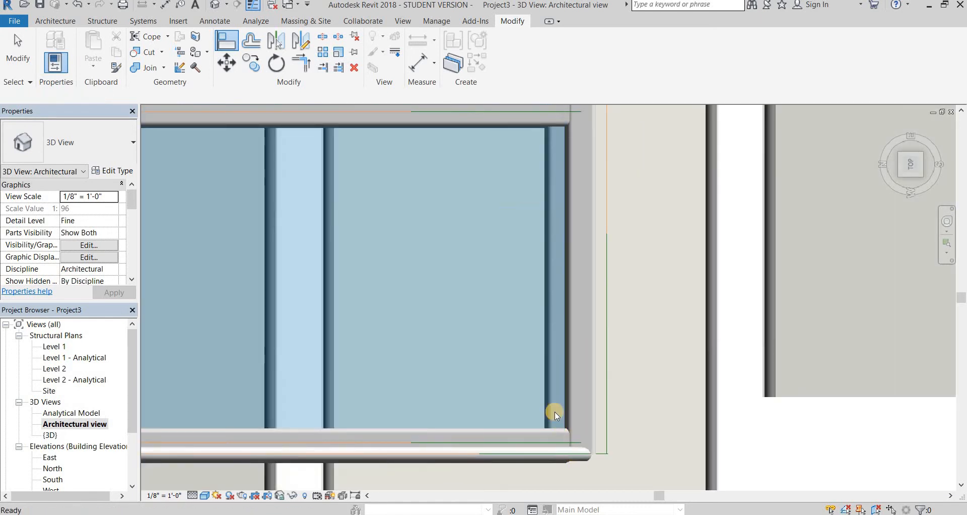
key("Escape")
- Inspect in plan how the aligned framing meets the canopy's end corner, selecting and deselecting the linked building
scroll(590, 342, "down", 4)
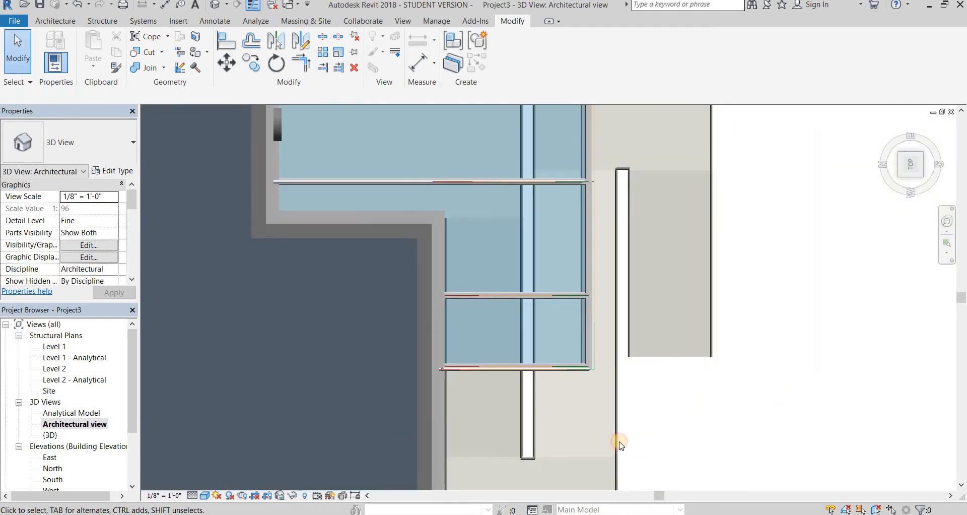
scroll(718, 423, "up", 2)
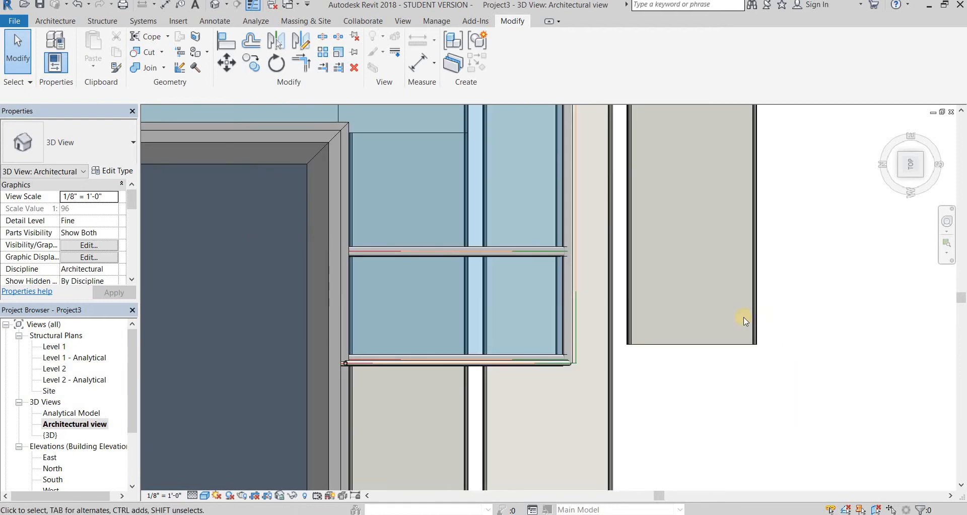
left_click(629, 324)
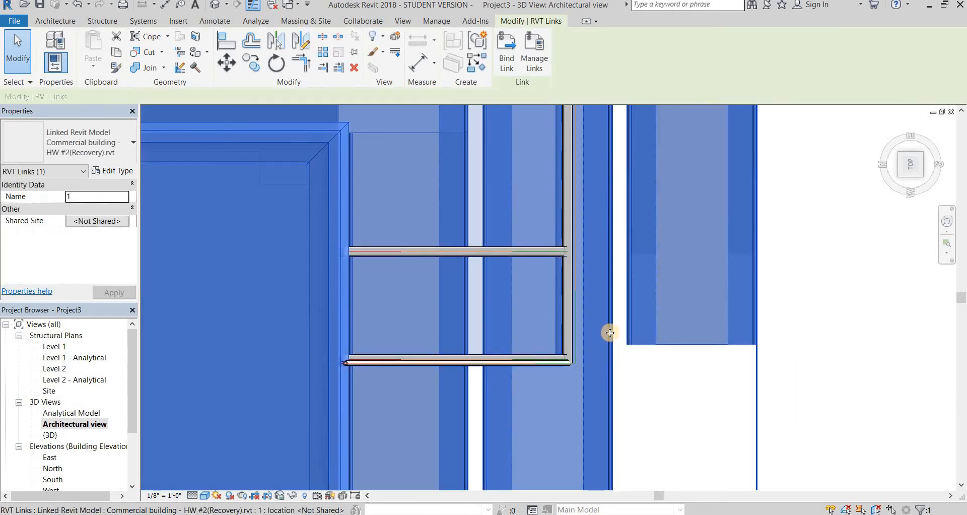
left_click(813, 369)
scroll(567, 319, "up", 3)
scroll(666, 404, "up", 2)
scroll(665, 404, "down", 5)
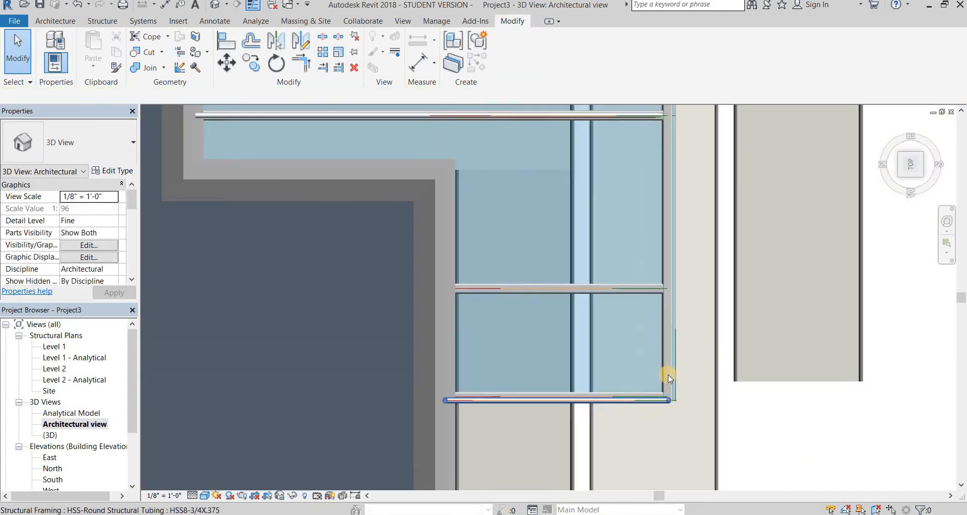
- Move the linked building upward beside the canopy framing in the Left view, and undo the move
middle_click_drag(643, 328, 627, 180, "shift")
left_click_drag(627, 179, 874, 181, "shift")
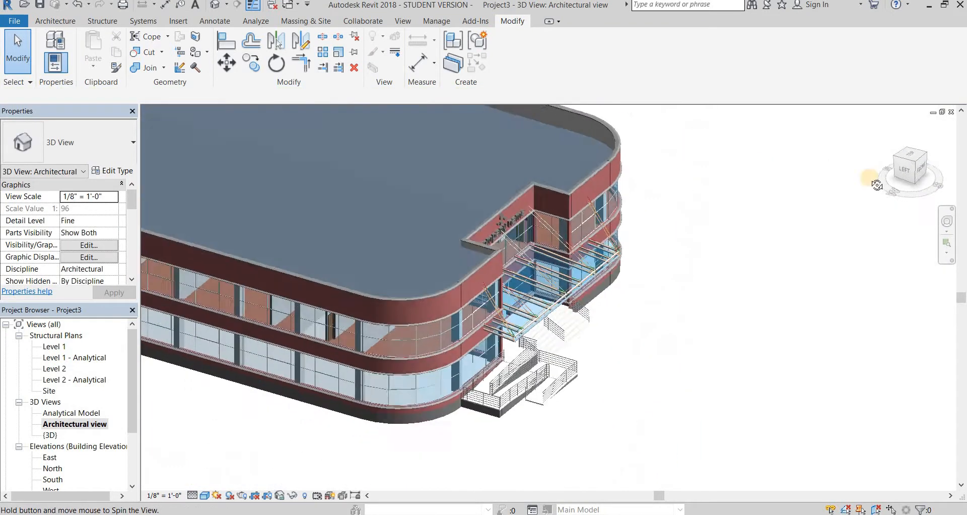
middle_click_drag(874, 182, 908, 178, "shift")
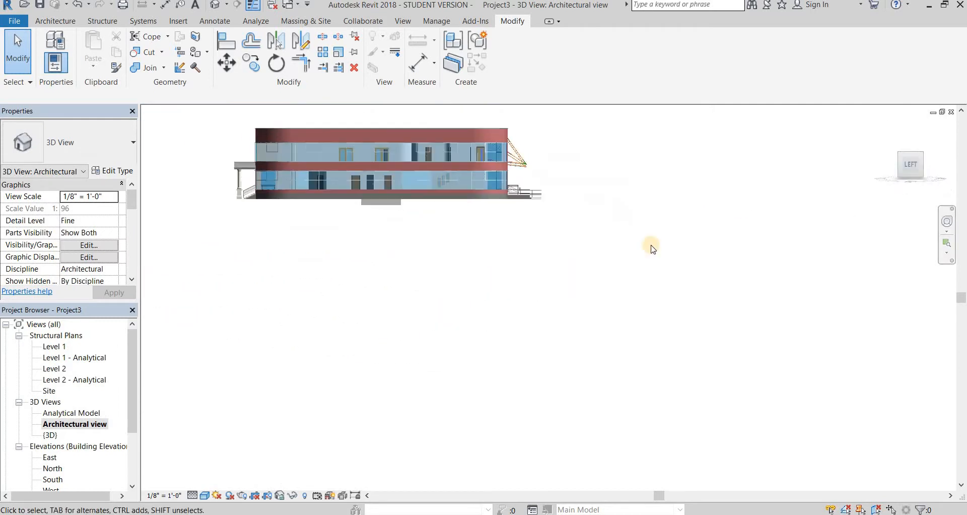
scroll(706, 289, "up", 8)
scroll(723, 270, "down", 5)
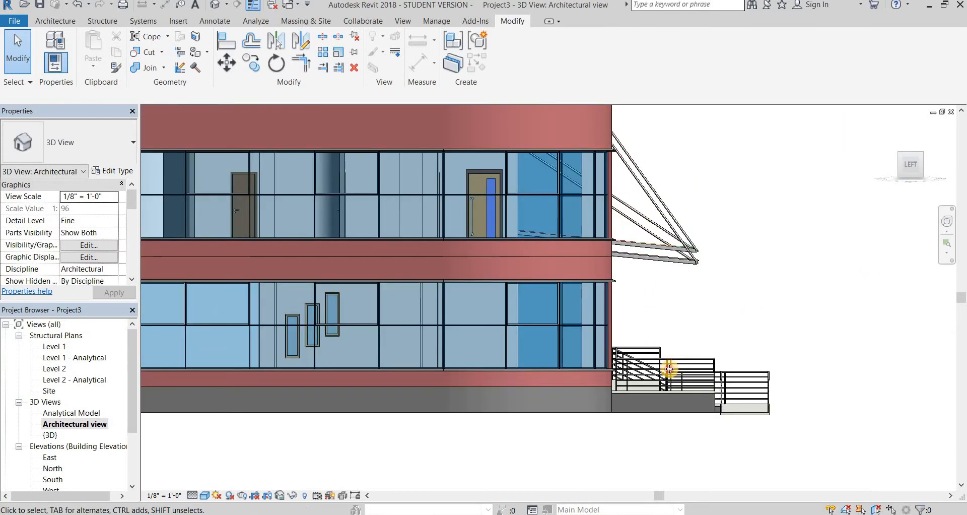
left_click(669, 369)
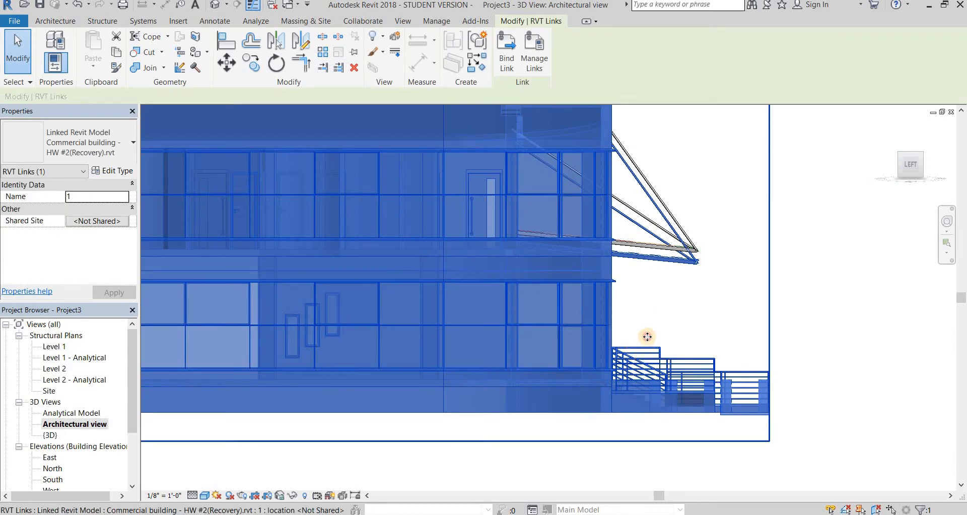
left_click_drag(647, 336, 682, 295)
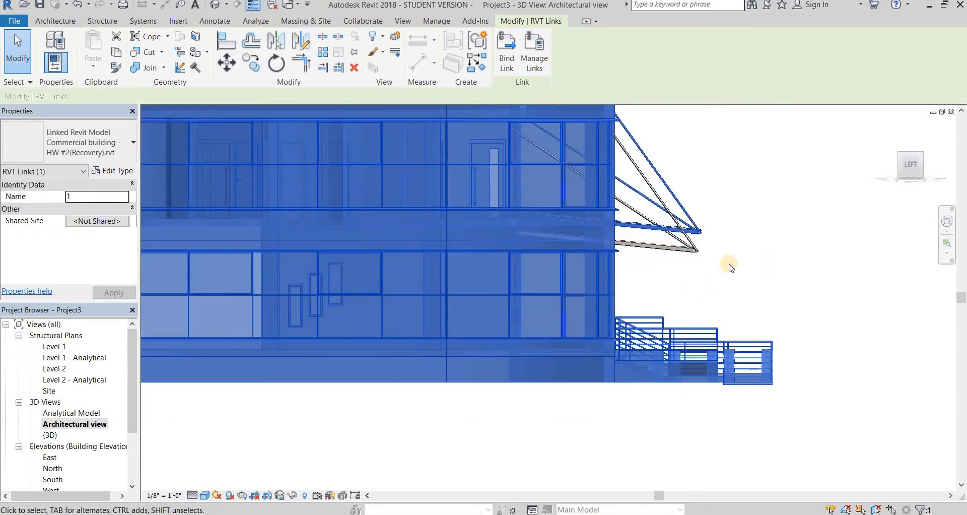
key("ctrl+z")
key("Escape")
- Examine the canopy framing's height against the linked canopy up close from the side, and review the whole building in an angled 3D view
scroll(695, 271, "up", 4)
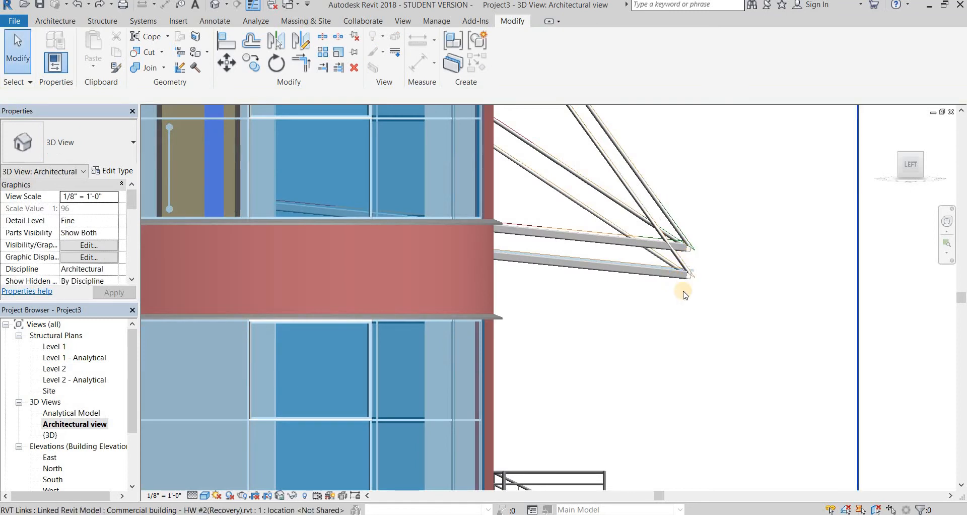
scroll(698, 280, "up", 4)
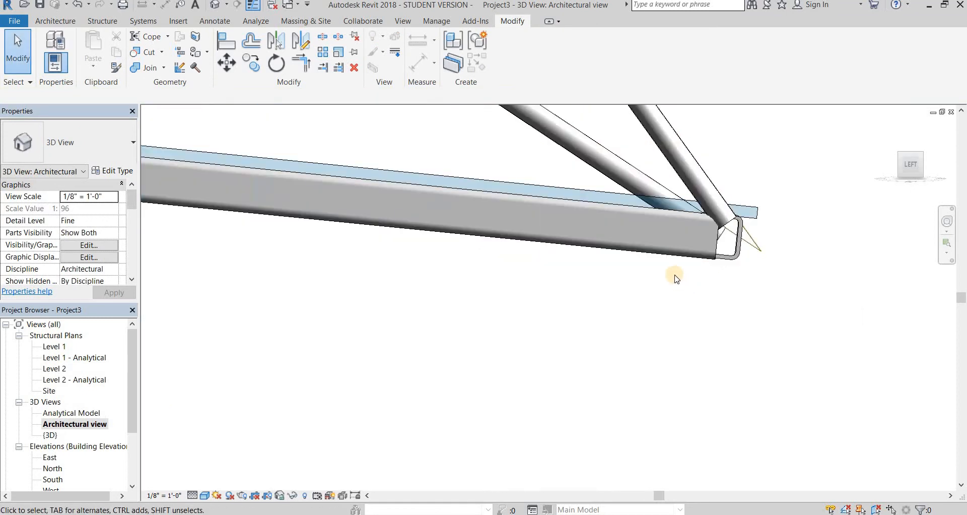
scroll(681, 248, "down", 6)
middle_click_drag(645, 292, 623, 282, "shift")
scroll(469, 259, "down", 2)
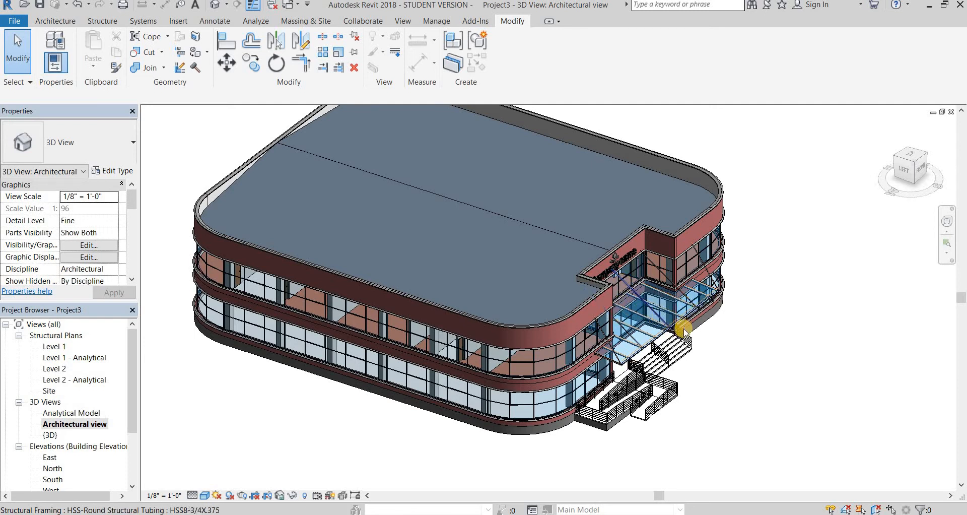
scroll(683, 328, "down", 4)
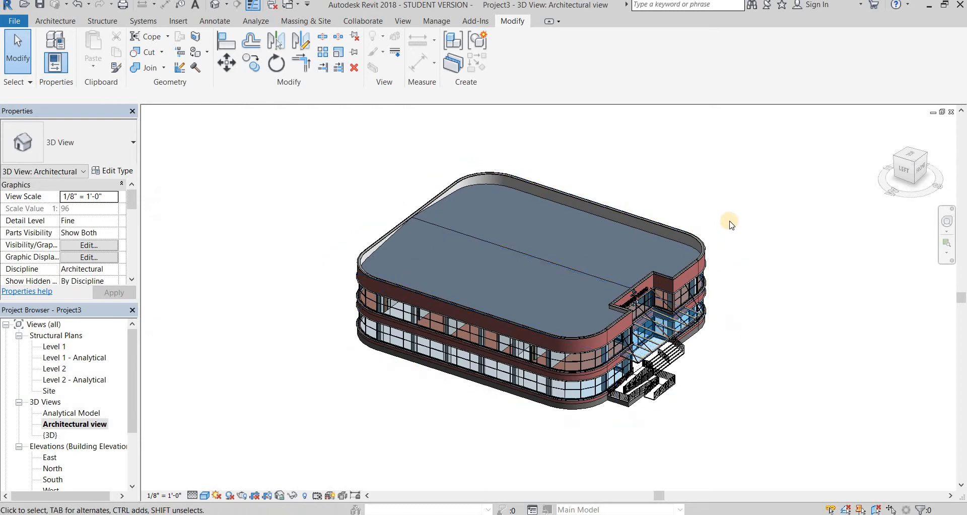
scroll(692, 175, "down", 2)
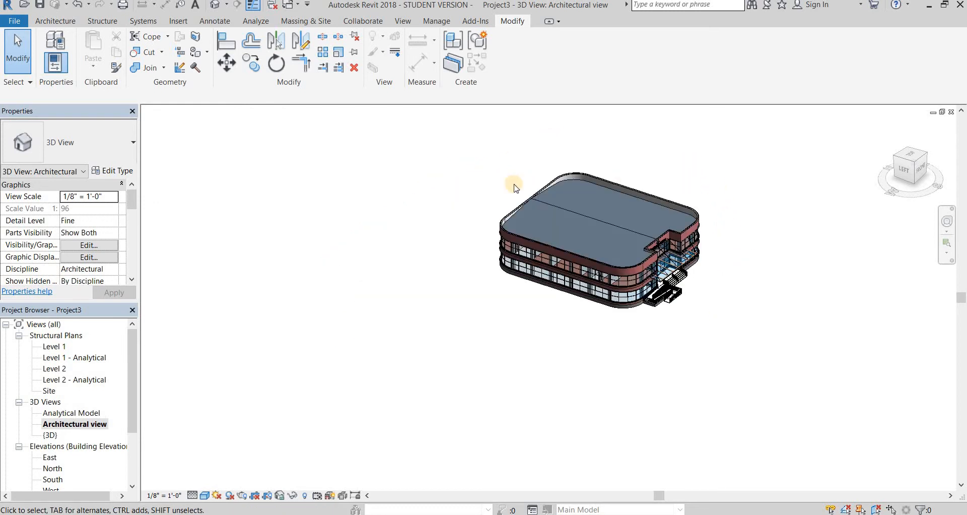
- Open the East and North elevations in turn to compare the linked building's levels with the project's own levels
scroll(46, 446, "down", 1)
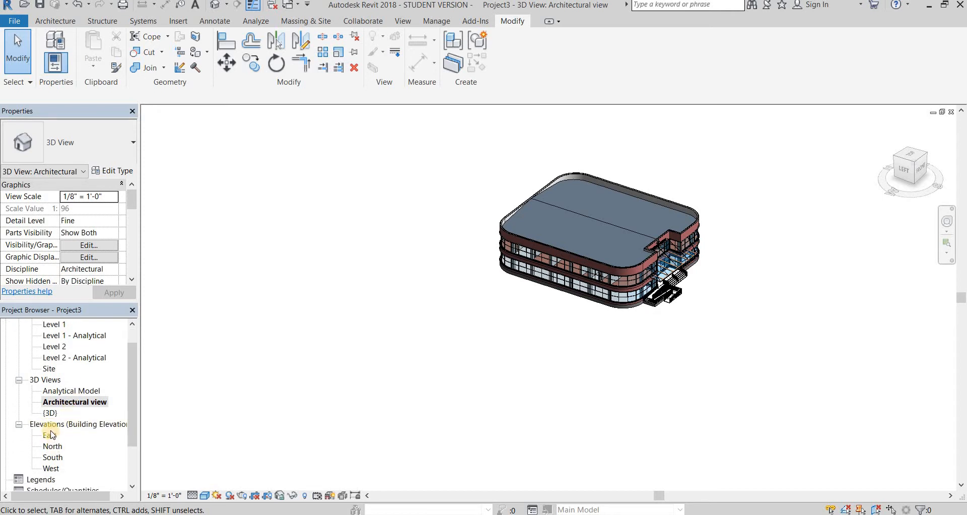
double_click(51, 436)
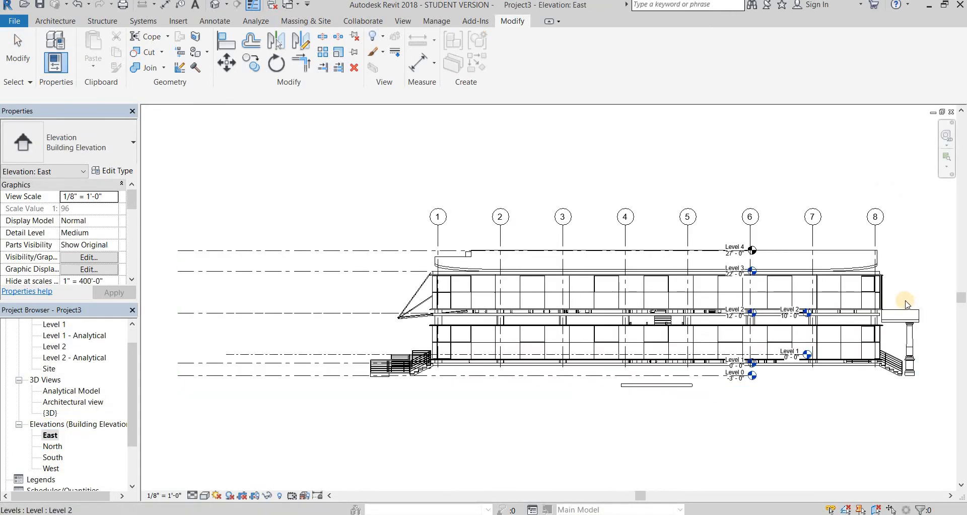
middle_click_drag(679, 299, 480, 298)
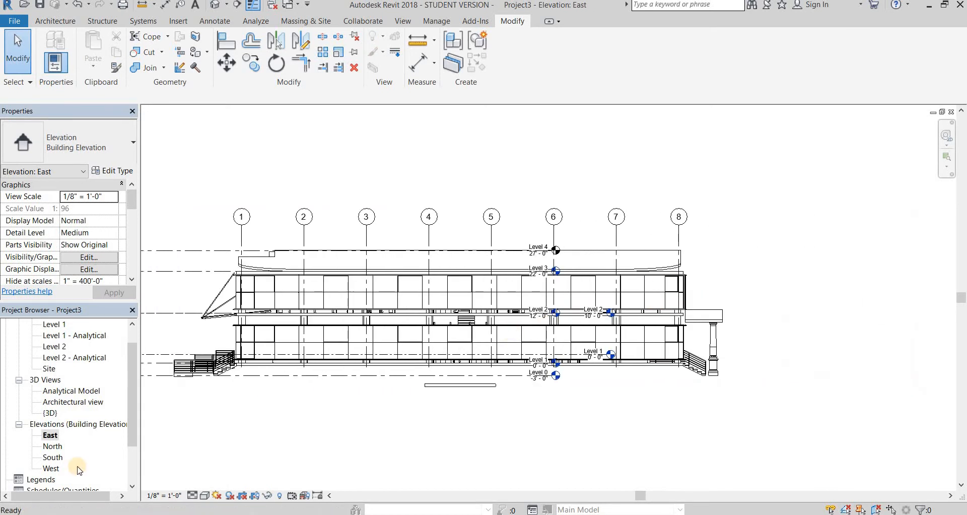
double_click(53, 446)
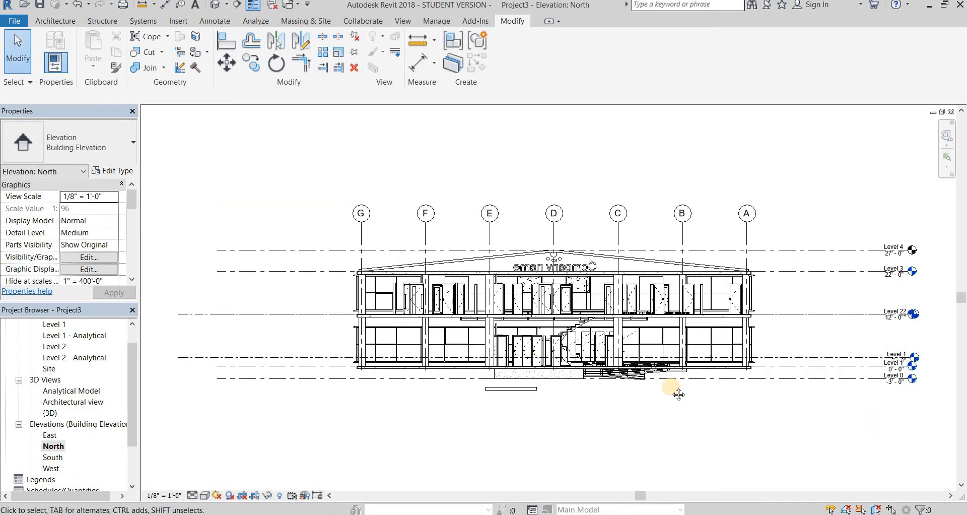
middle_click_drag(678, 394, 639, 244)
scroll(682, 276, "up", 2)
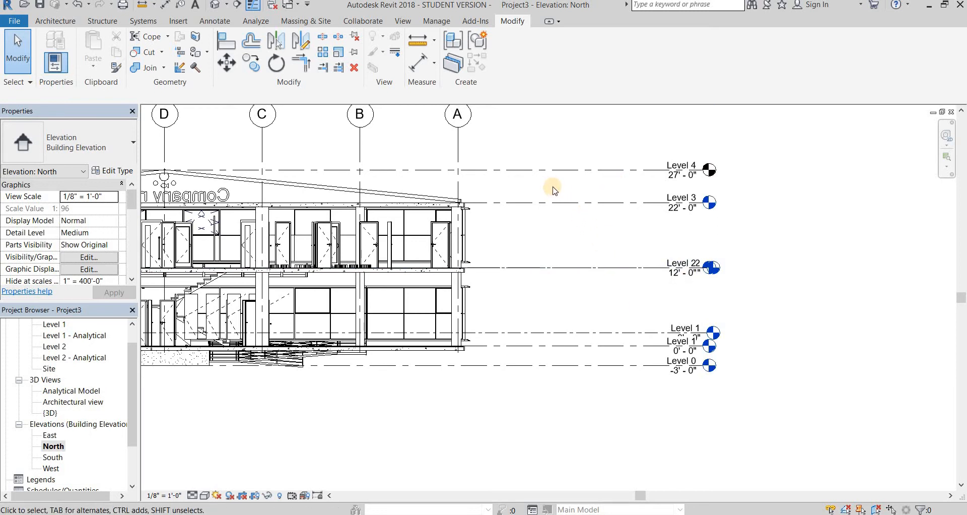
- Temporarily hide the linked building as an element in the North elevation
left_click(465, 204)
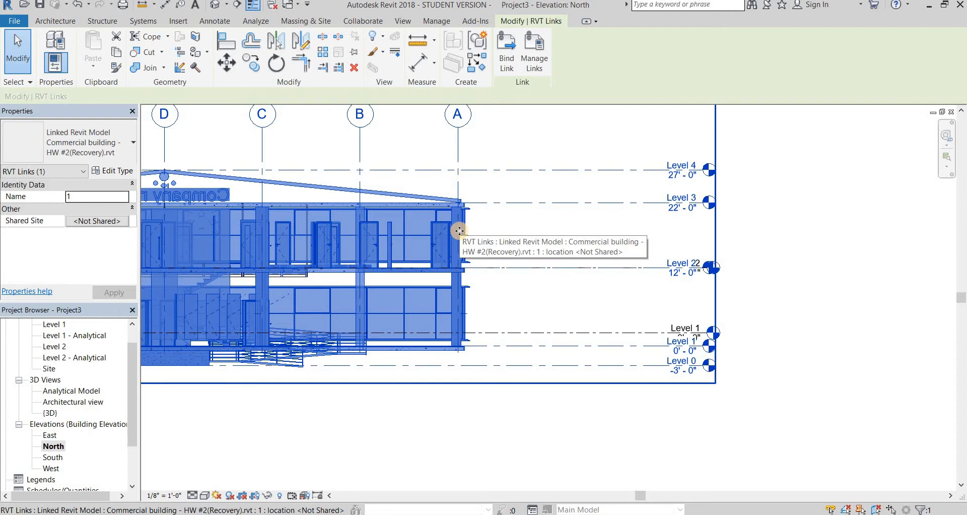
left_click(267, 496)
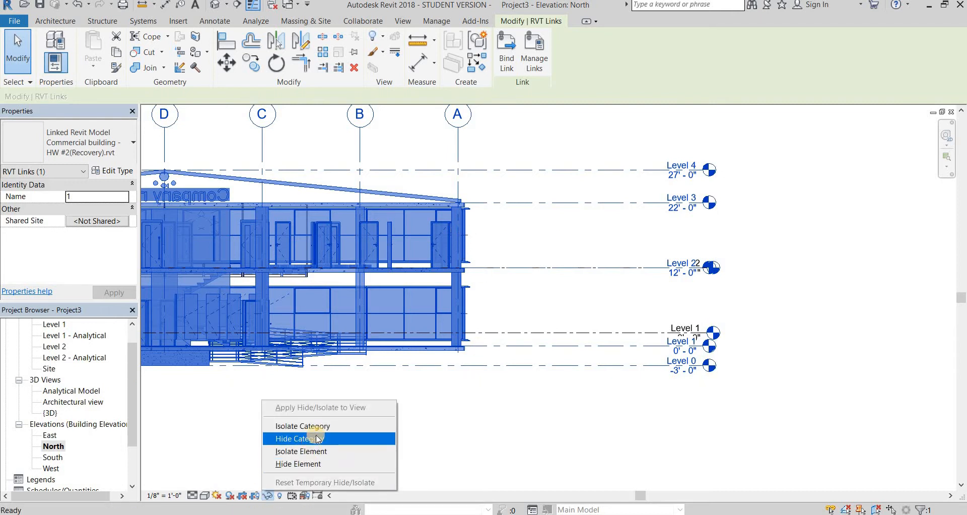
left_click(313, 464)
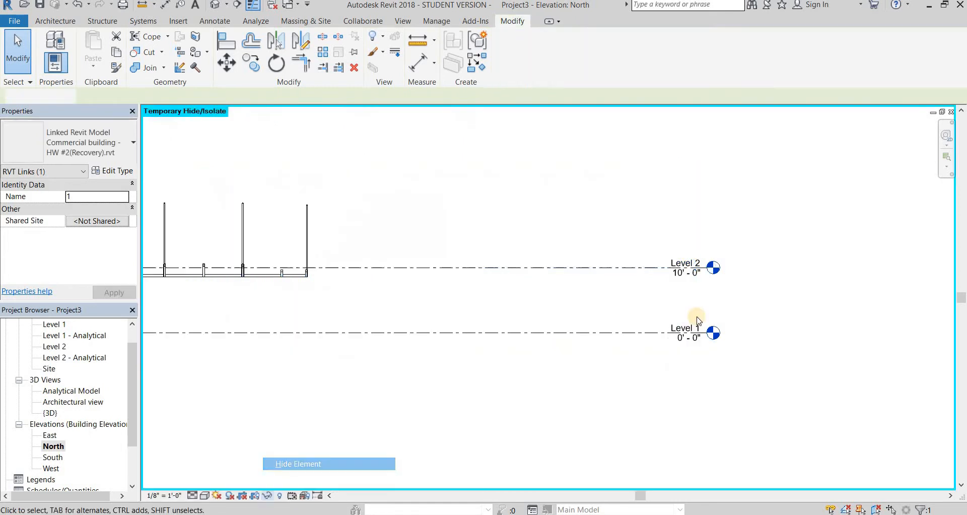
- Extend the heads of Level 1 and Level 2 outward beyond the linked levels' heads, and restore the hidden building
middle_click_drag(614, 304, 532, 324)
scroll(516, 354, "up", 1)
left_click(549, 346)
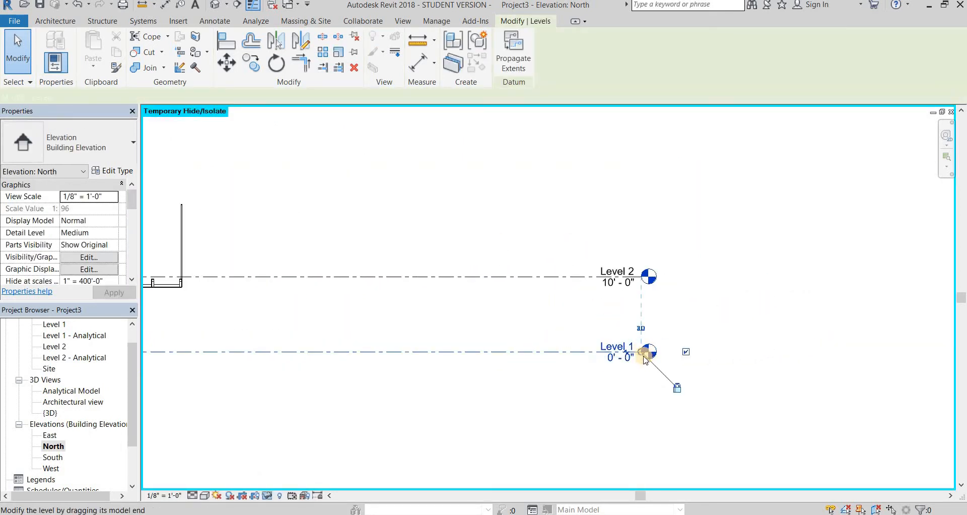
left_click_drag(680, 351, 906, 350)
key("Escape")
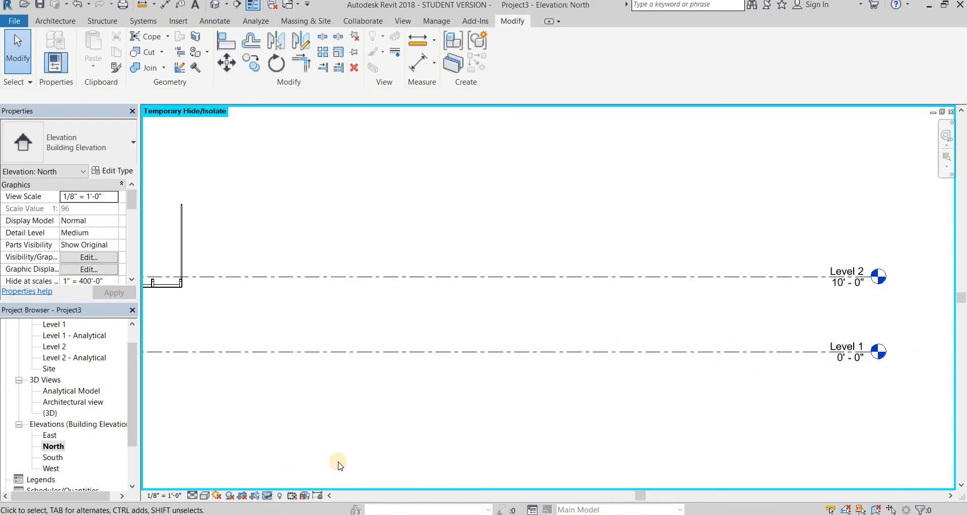
left_click(267, 495)
left_click(335, 478)
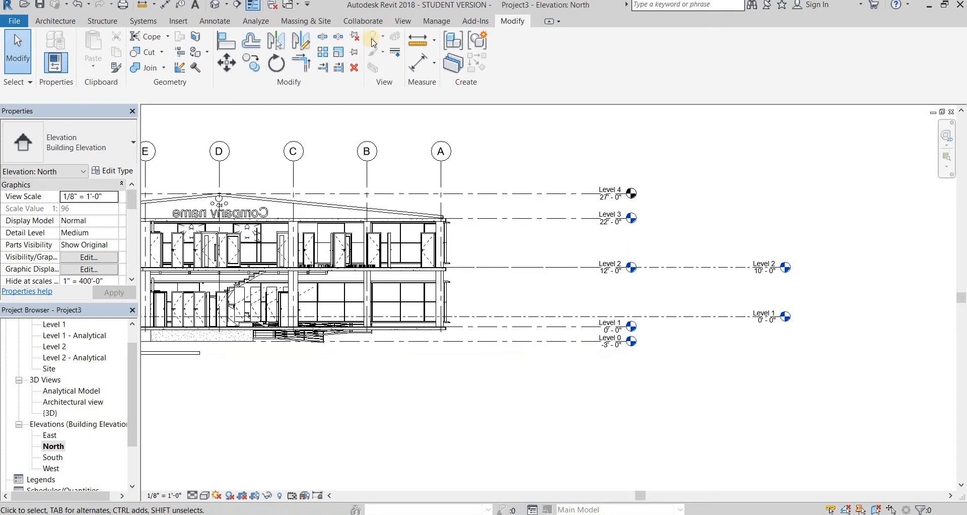
- Start a Copy/Monitor session on the linked commercial building model
left_click(377, 21)
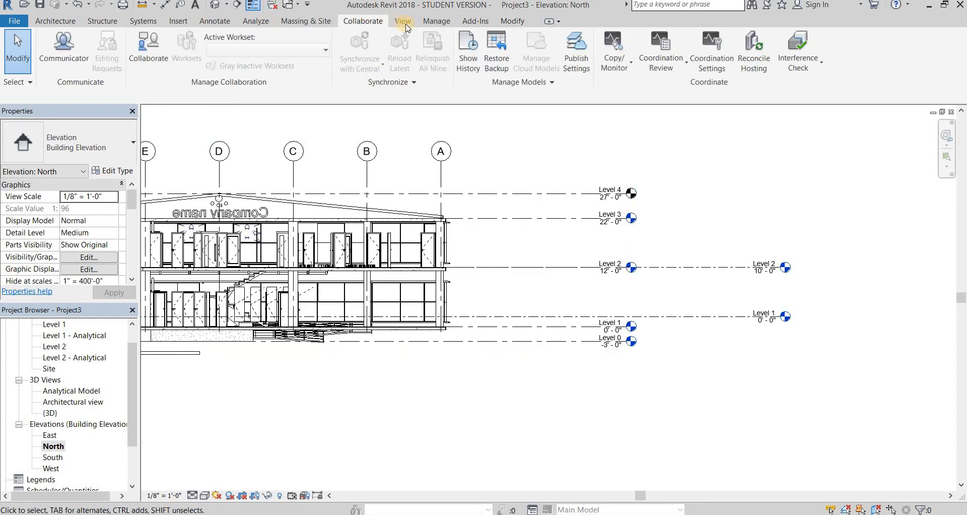
left_click(616, 63)
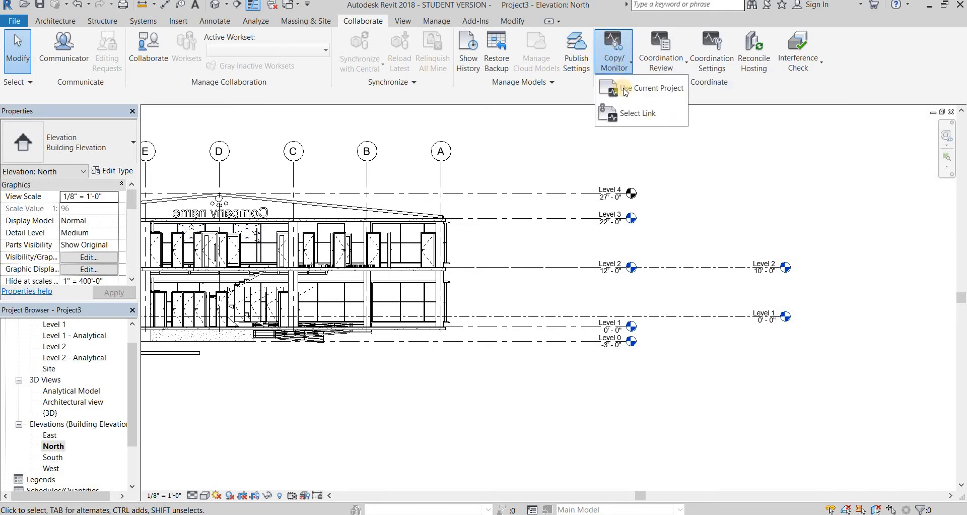
left_click(635, 111)
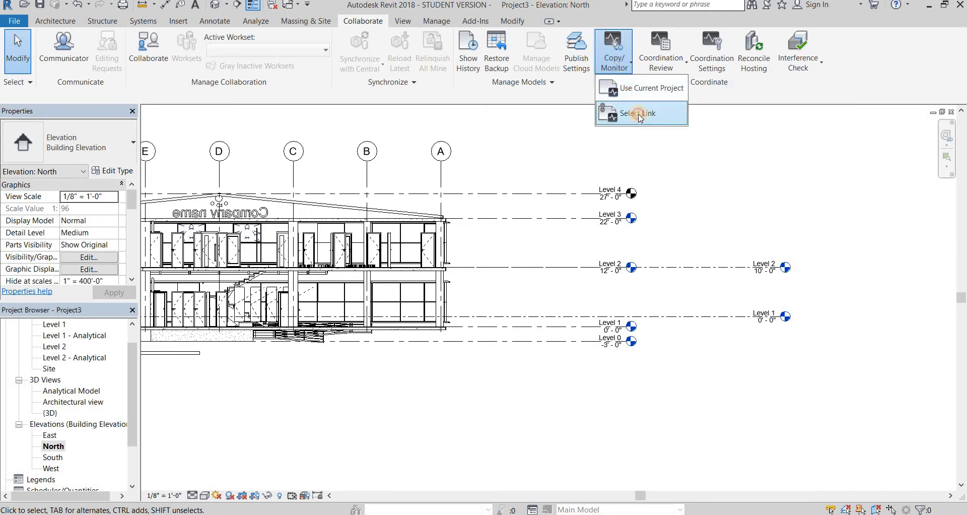
left_click(598, 201)
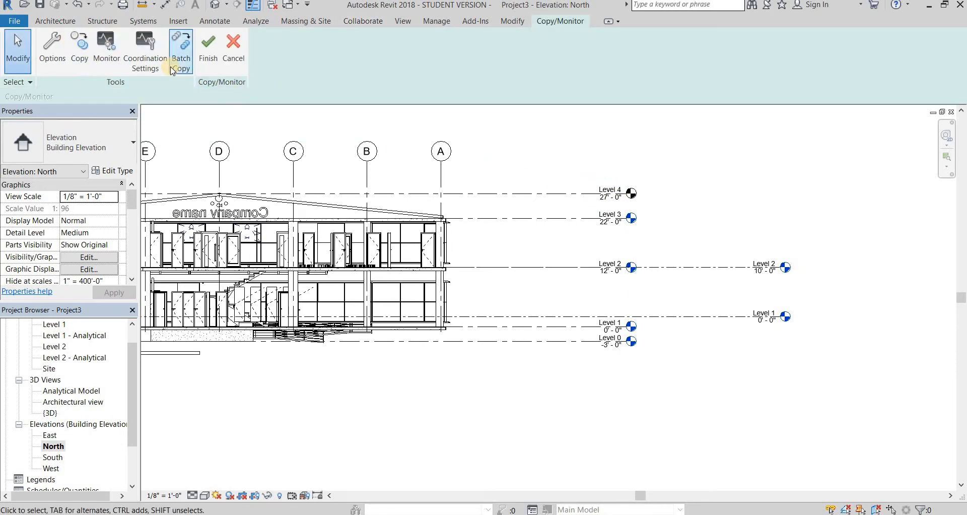
- Copy Level 4, Level 3, Level 1 and Level 0 together from the linked building into the project
left_click(84, 60)
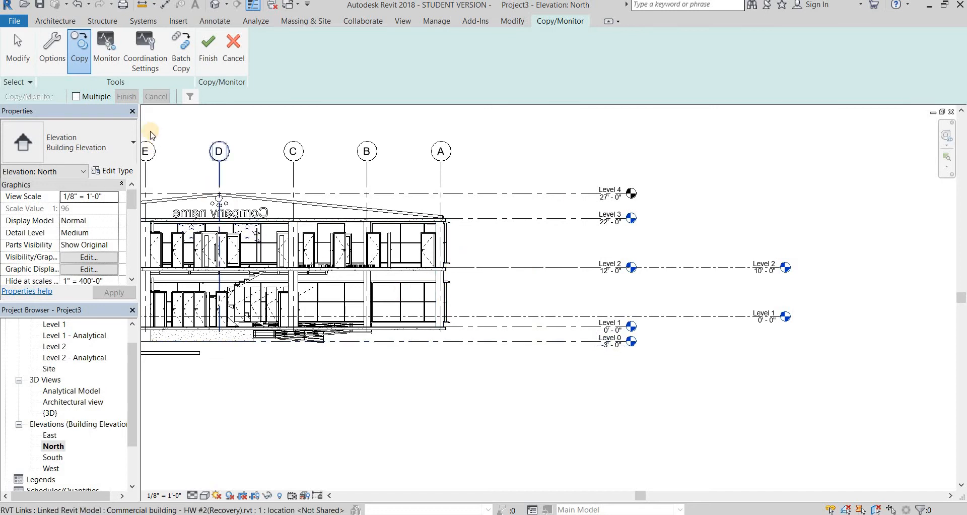
left_click(76, 97)
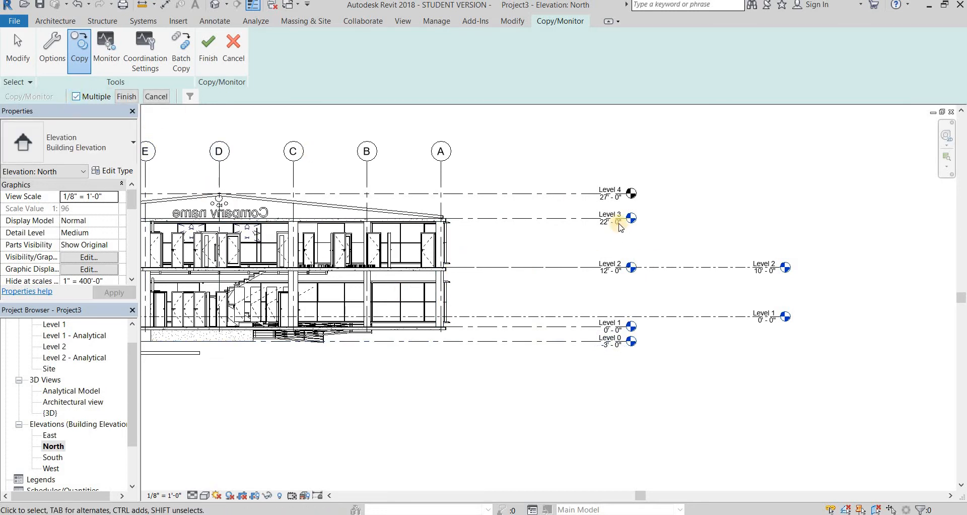
left_click(571, 218)
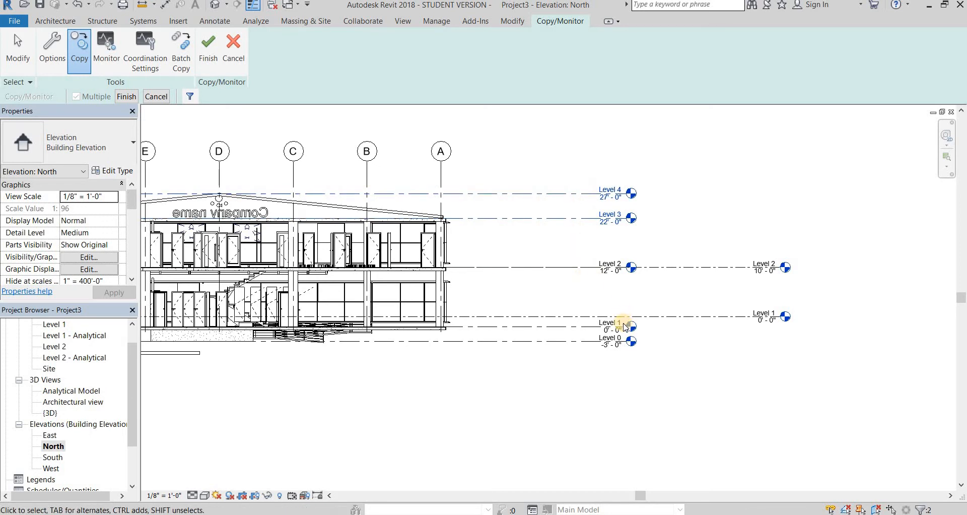
scroll(623, 322, "up", 1)
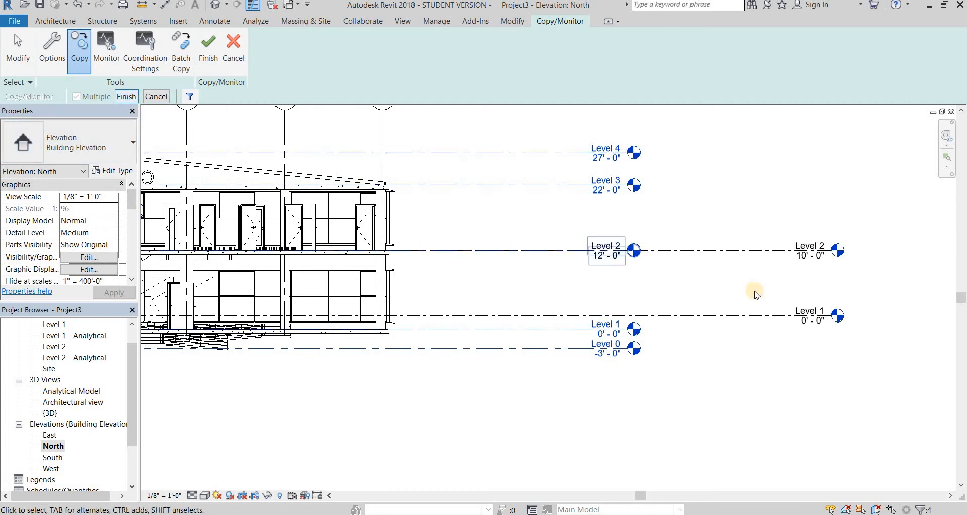
left_click(135, 103)
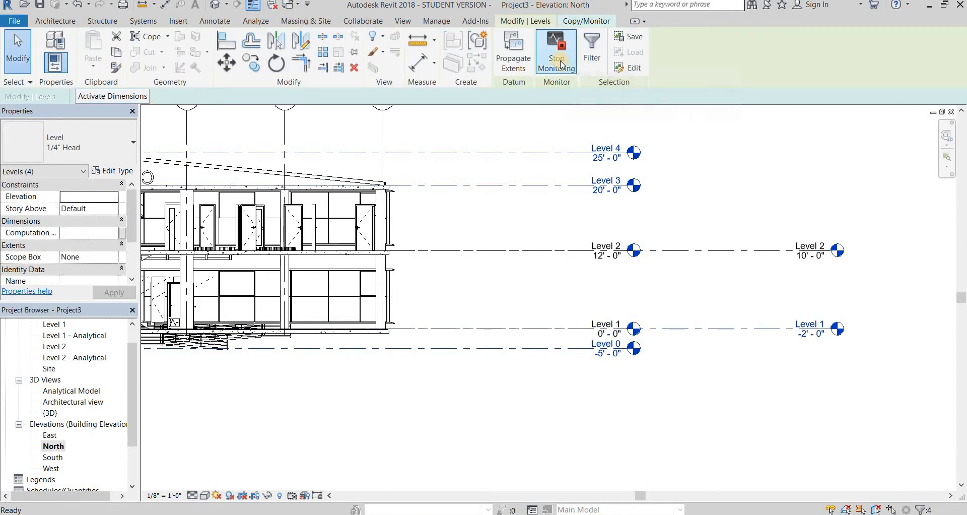
- Stop monitoring the copied levels, and finish the Copy/Monitor session
middle_click_drag(599, 211, 678, 238)
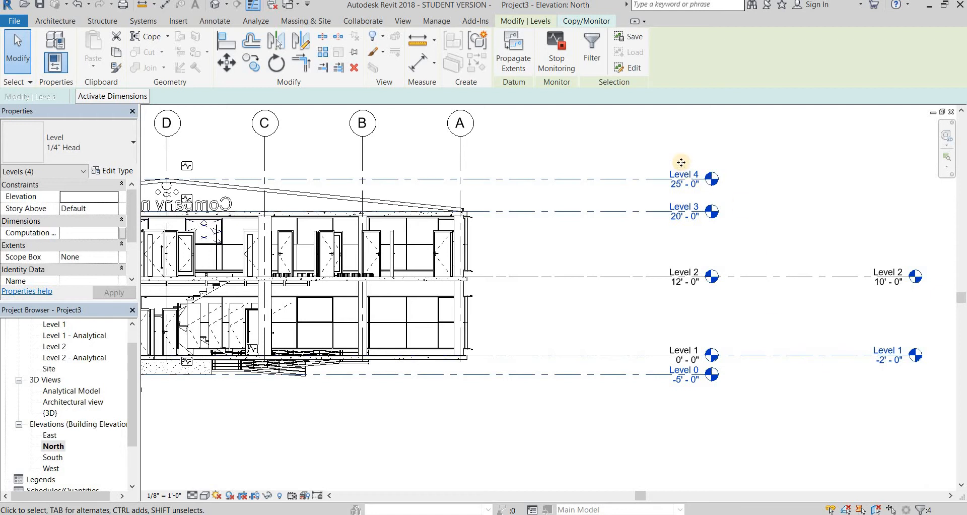
left_click(555, 65)
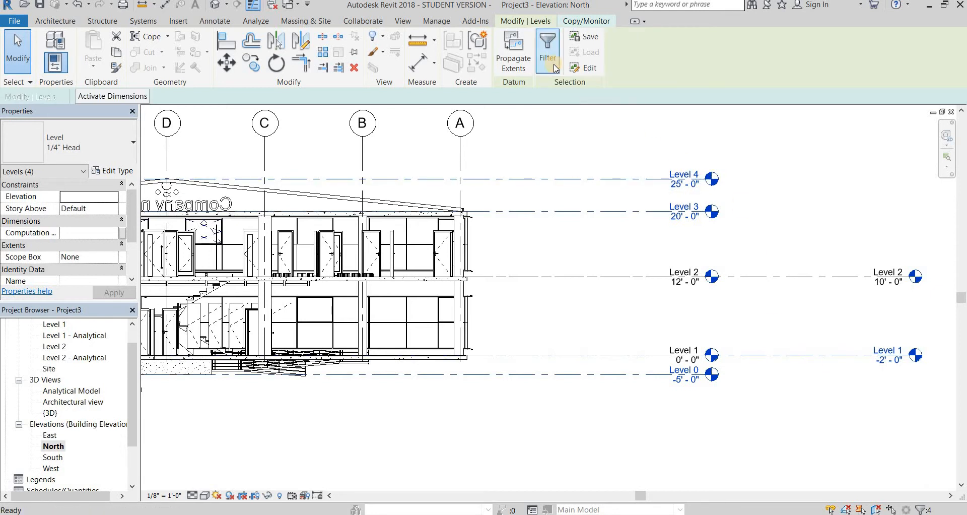
left_click(586, 21)
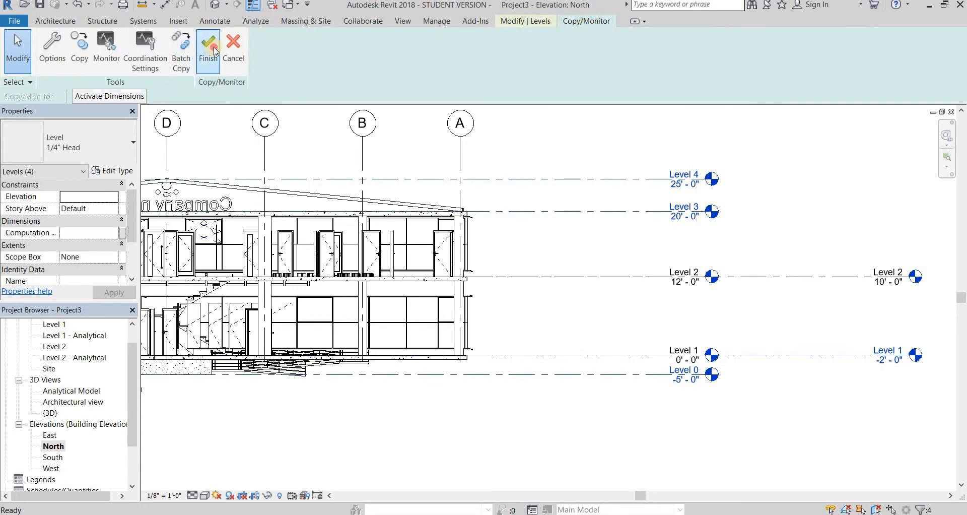
left_click(234, 58)
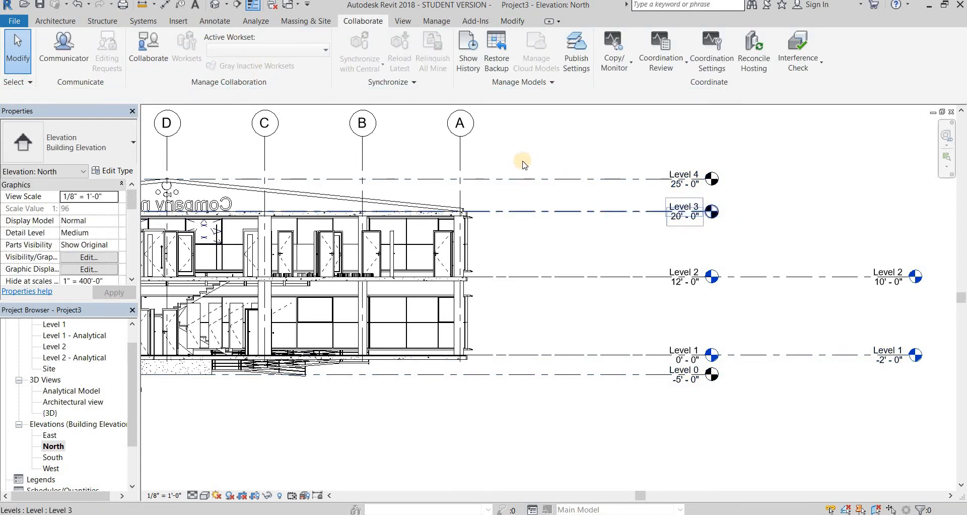
- Temporarily hide the linked building's category in the North elevation
left_click(459, 160)
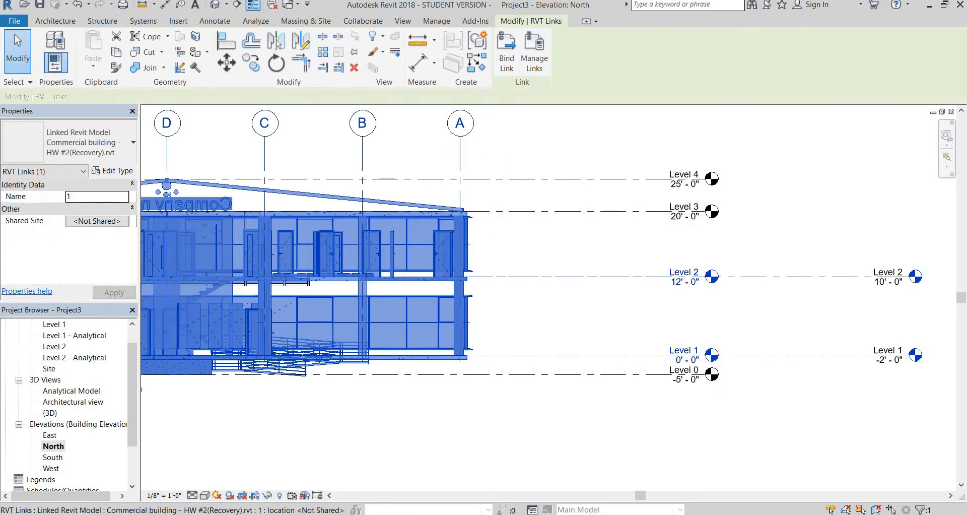
left_click(265, 496)
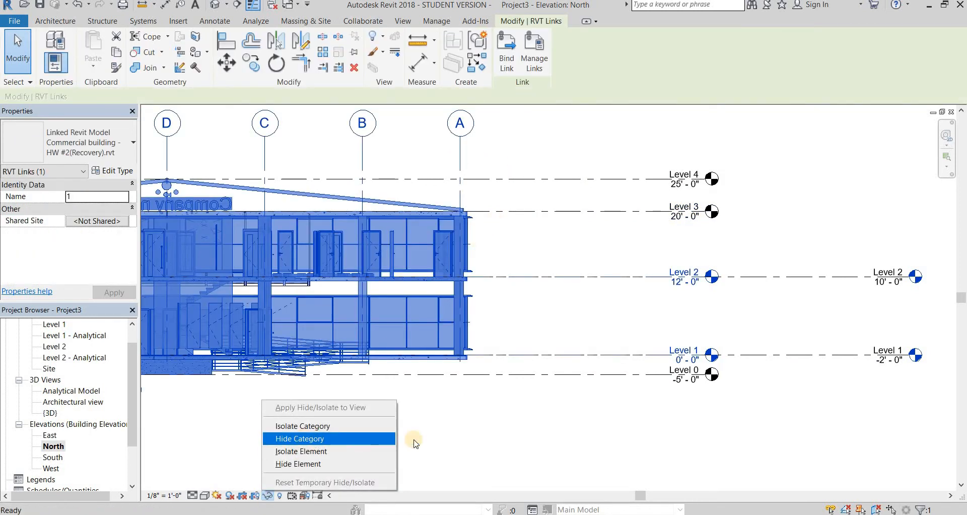
left_click(312, 439)
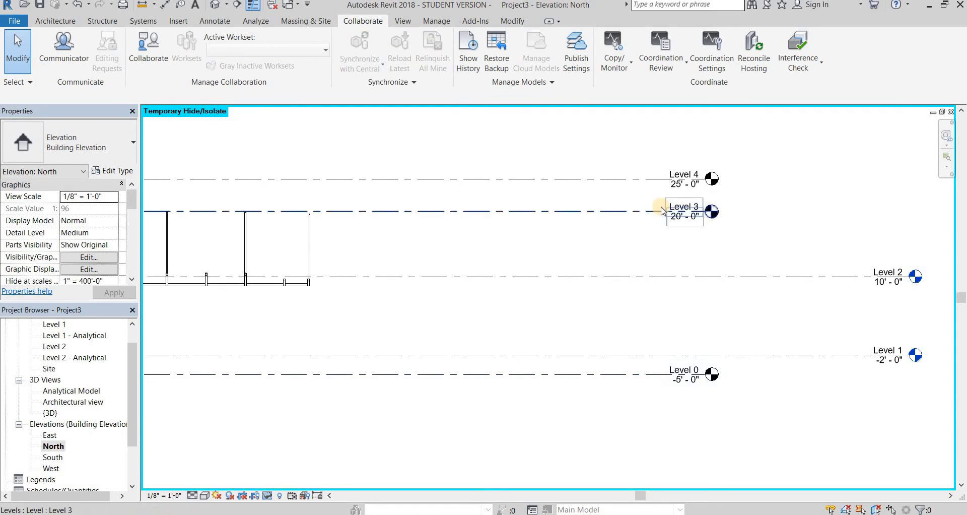
- Extend the heads of Level 4, Level 3 and Level 0 in line with the Level 1 and Level 2 heads, and restore the hidden link
left_click(605, 211)
middle_click_drag(783, 200, 528, 195)
left_click_drag(442, 203, 644, 204)
left_click(281, 487)
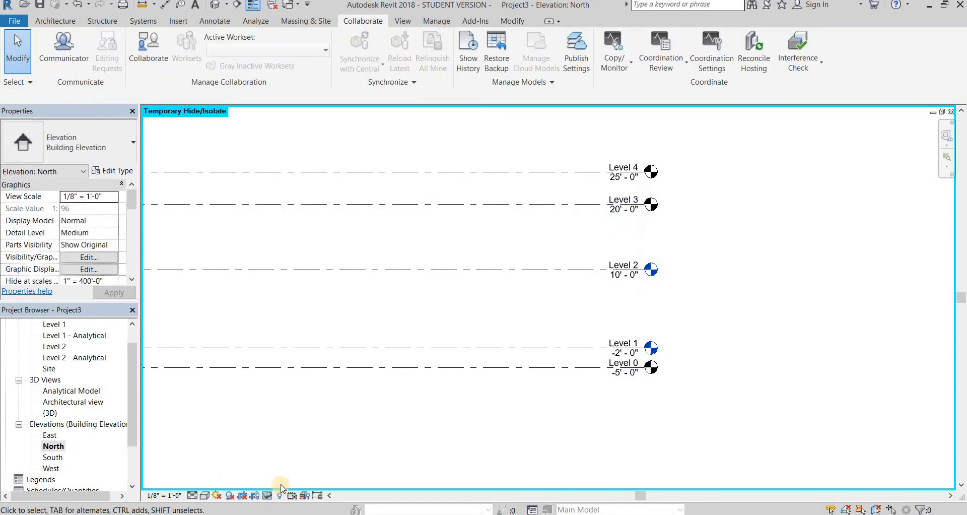
left_click(271, 496)
left_click(310, 484)
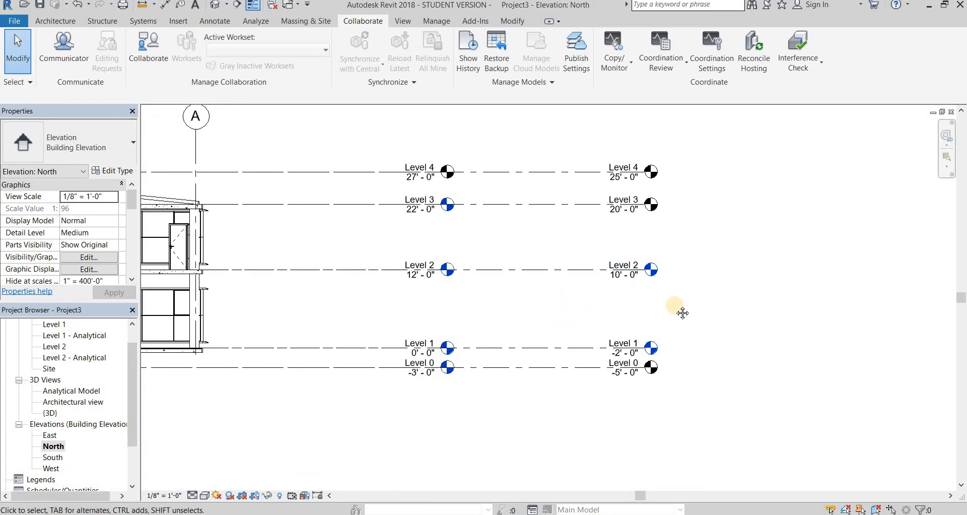
- Set the elevation of the project's own Level 1 to 0' - 0"
middle_click_drag(675, 305, 770, 295)
scroll(723, 352, "up", 2)
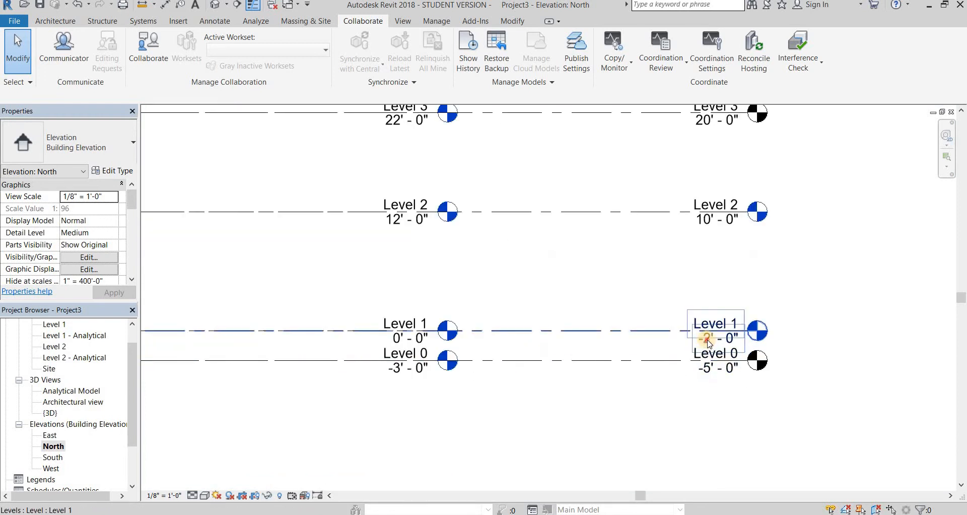
left_click(710, 341)
left_click(716, 338)
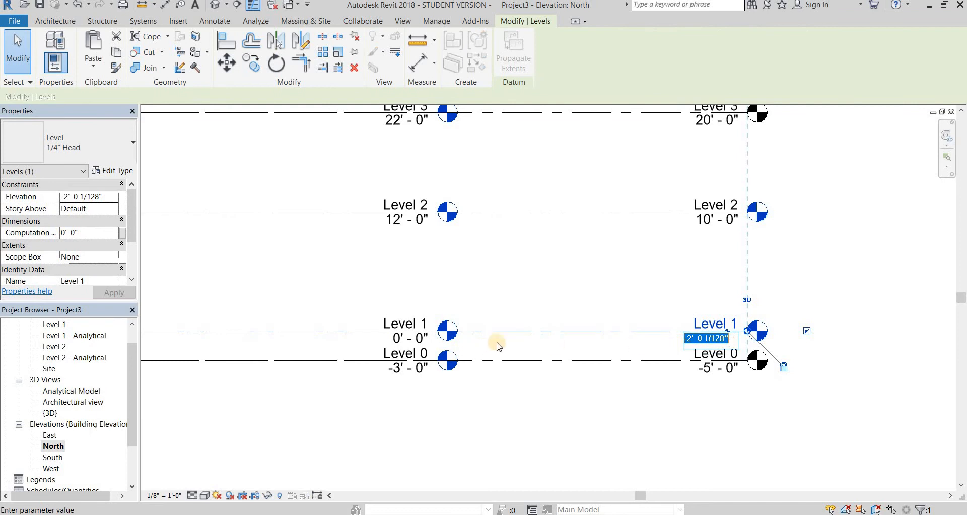
middle_click_drag(655, 353, 762, 364)
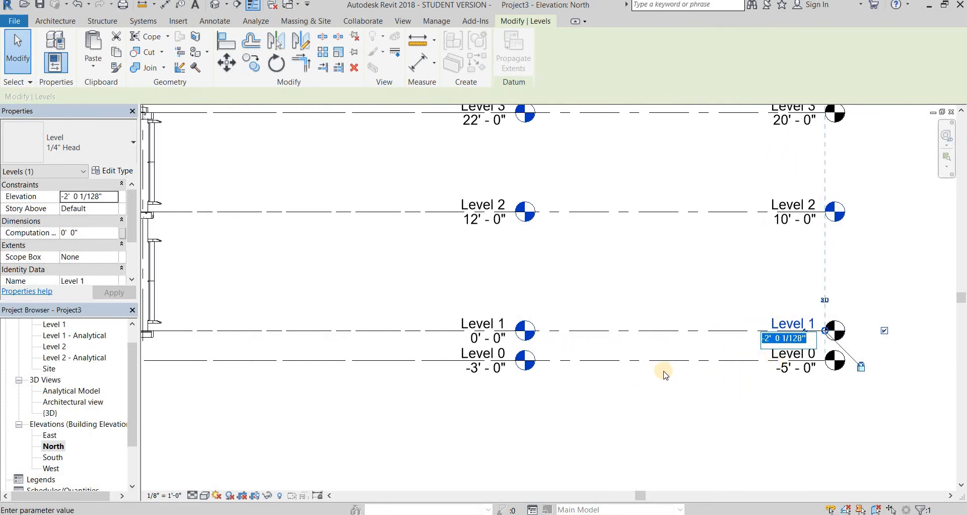
left_click(749, 386)
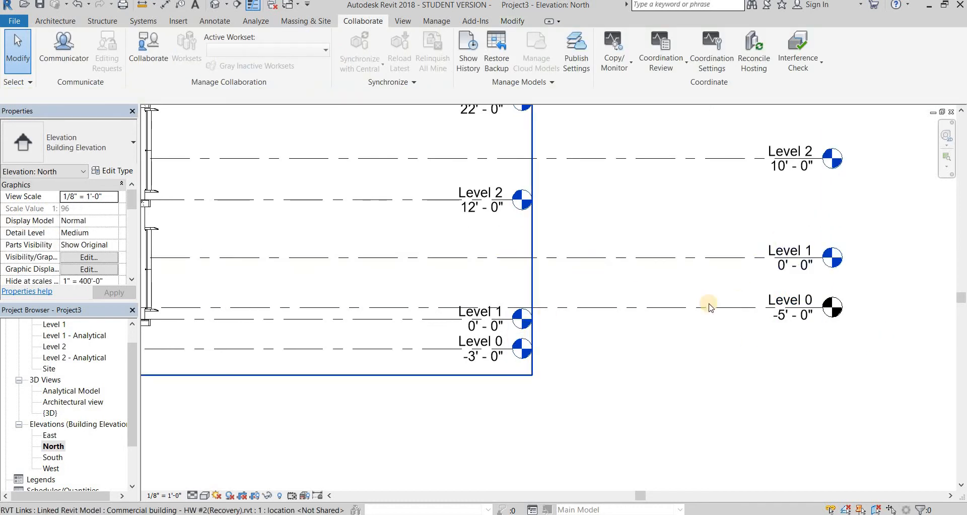
- Set the elevation of the project's own Level 1 to 3' - 0" in the North elevation
left_click(773, 305)
left_click(792, 273)
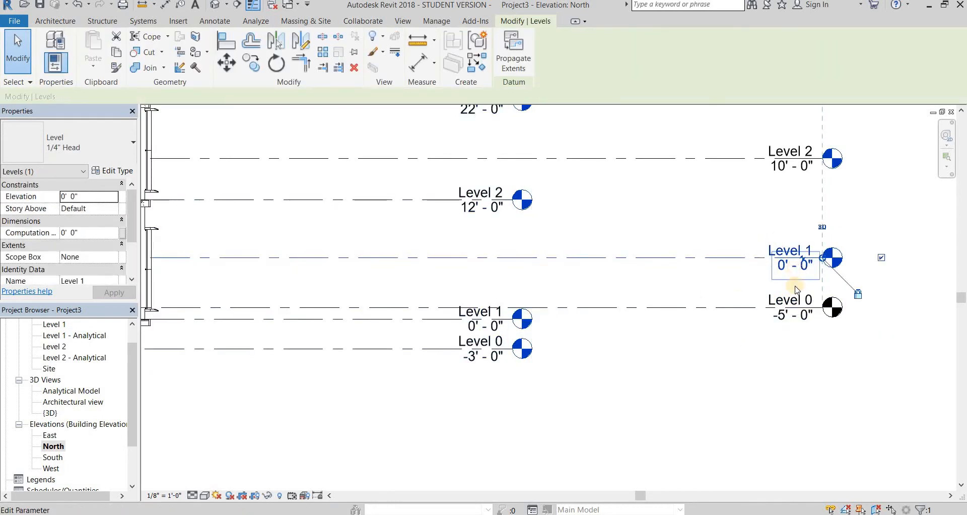
double_click(794, 314)
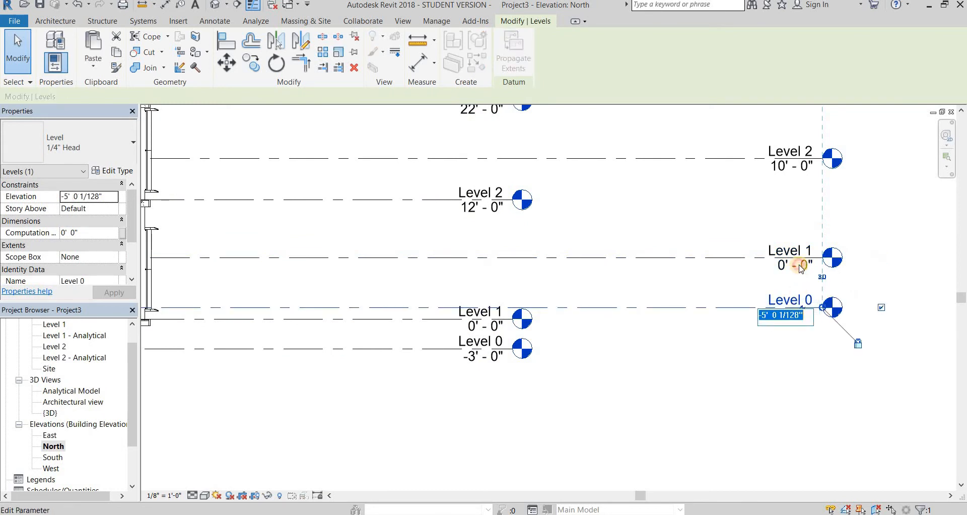
left_click(801, 268)
left_click(802, 269)
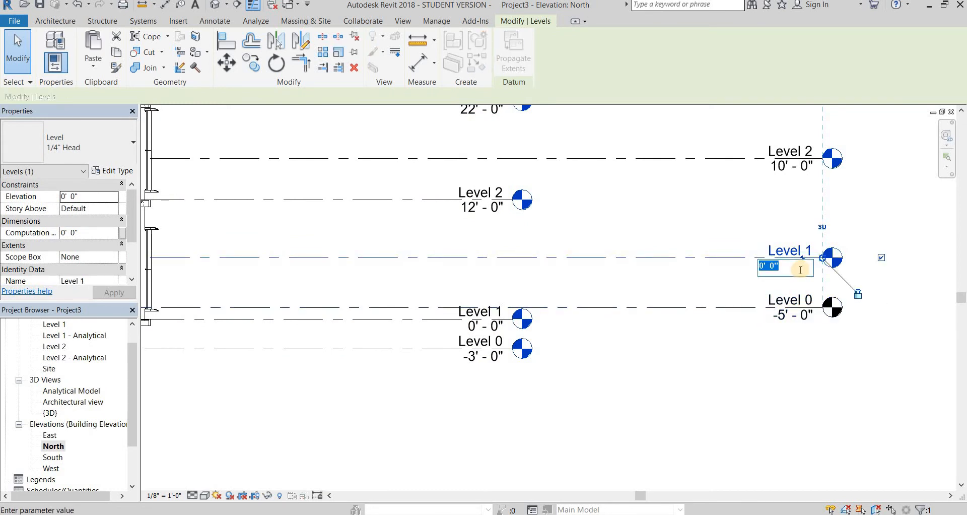
type("3")
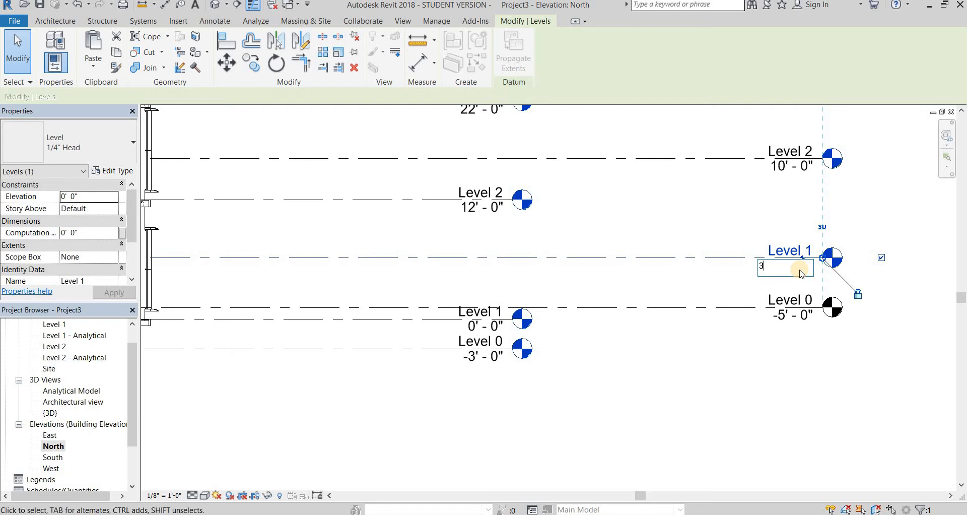
key("Return")
- Set the elevation of the project's own Level 0 to 0' - 0" and Level 2 to 12' - 0"
middle_click_drag(786, 289, 820, 291)
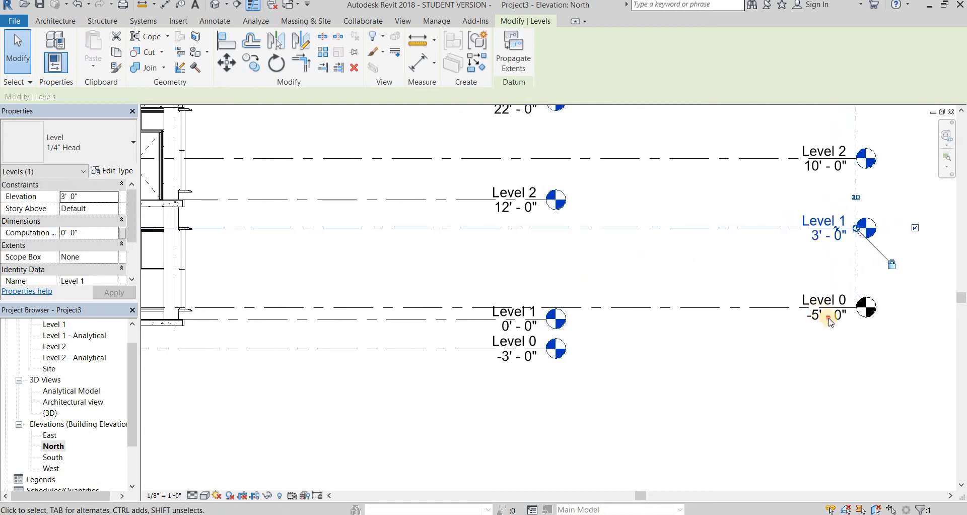
left_click(825, 301)
left_click(830, 316)
type("0")
key("Return")
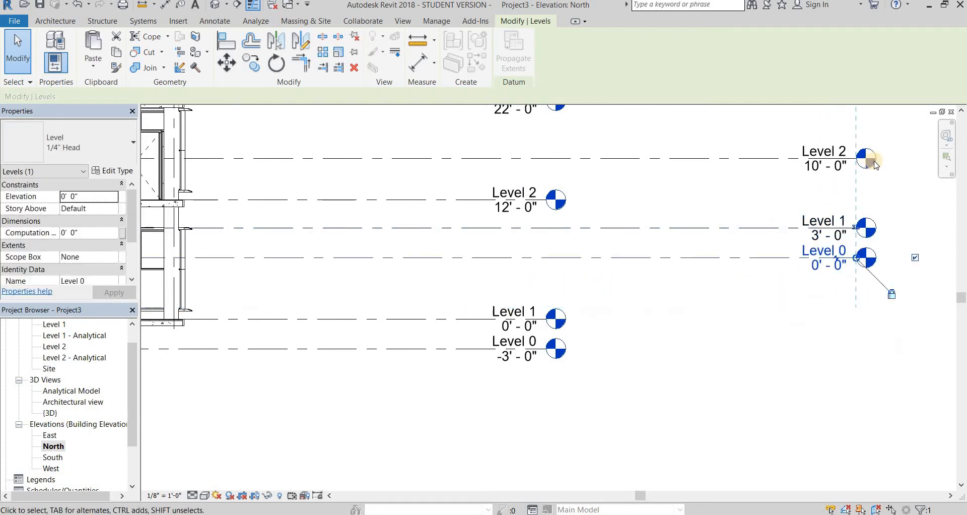
left_click(826, 164)
left_click(832, 171)
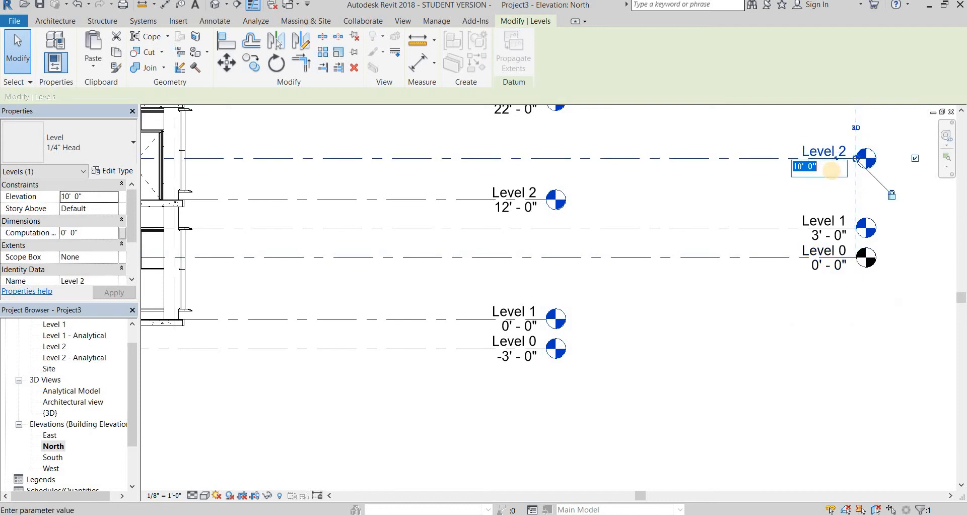
type("12")
key("Return")
middle_click_drag(723, 311, 609, 476)
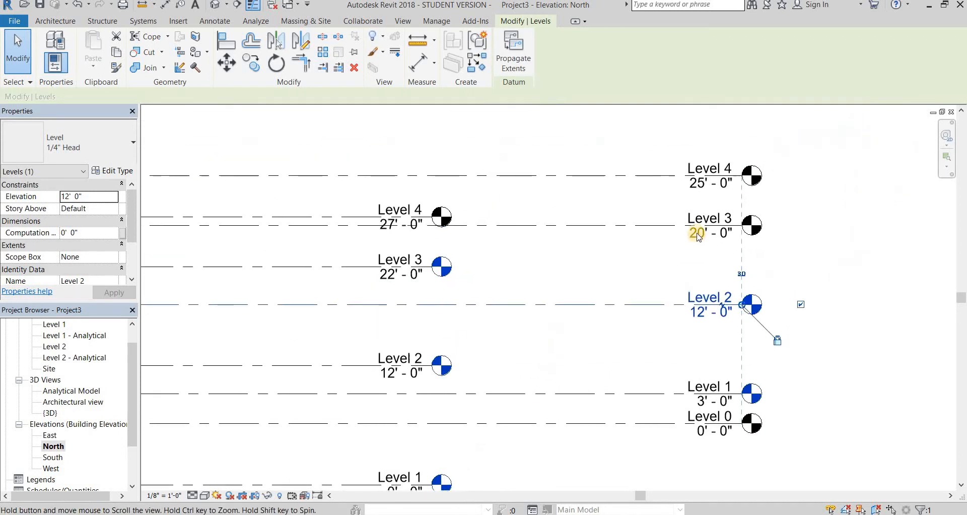
- Set the elevation of the project's own Level 3 to 22' - 0" and Level 4 to 27' - 0"
left_click(698, 236)
left_click(698, 237)
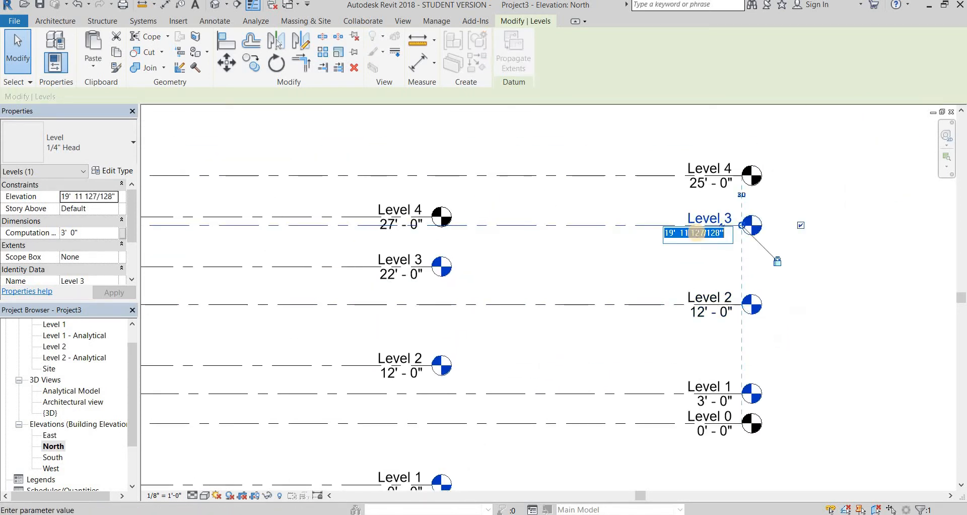
type("22")
key("Return")
left_click(712, 183)
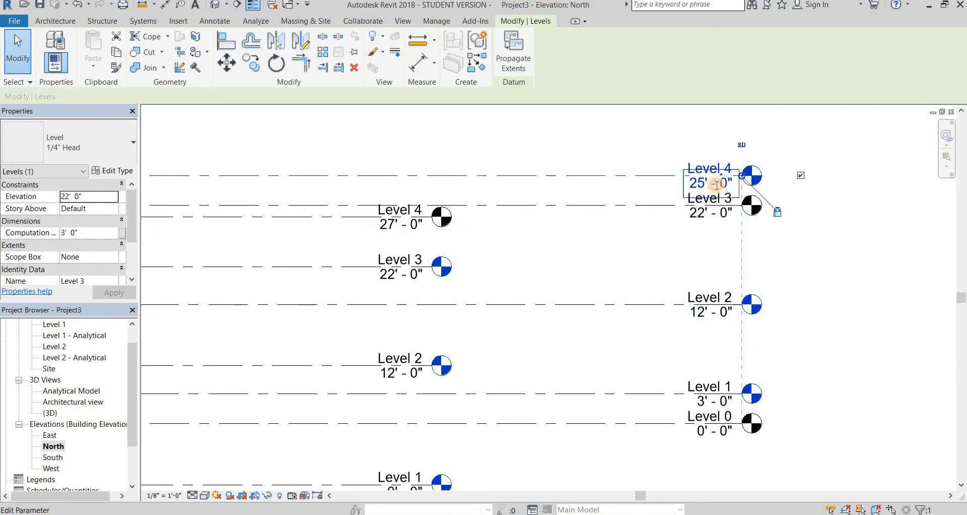
left_click(713, 183)
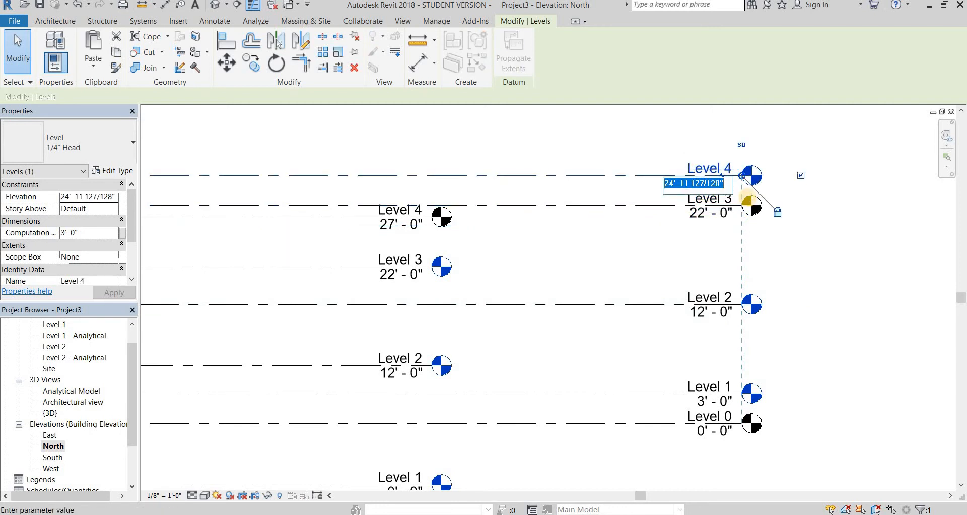
type("27")
key("Return")
middle_click_drag(661, 324, 695, 200)
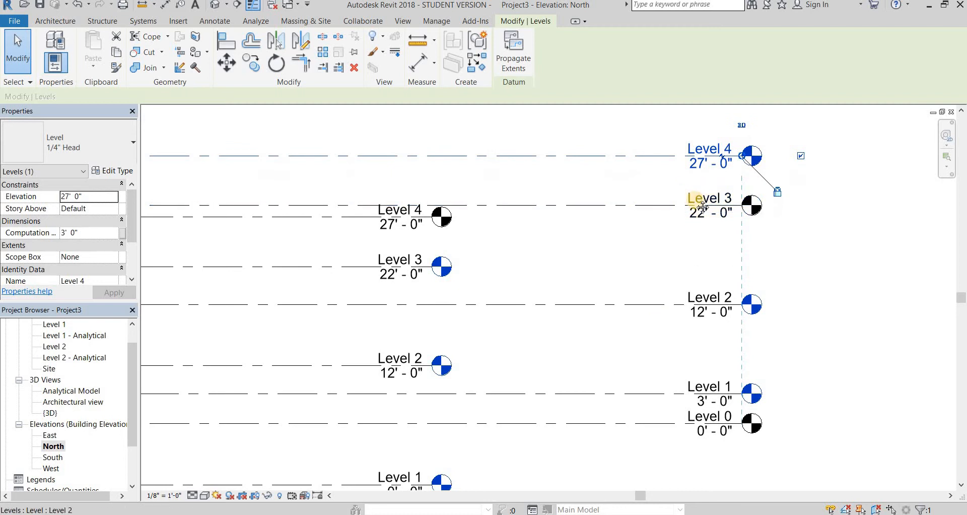
- Align the linked building's Level 1 to the project's own Level 0 line
left_click(560, 303)
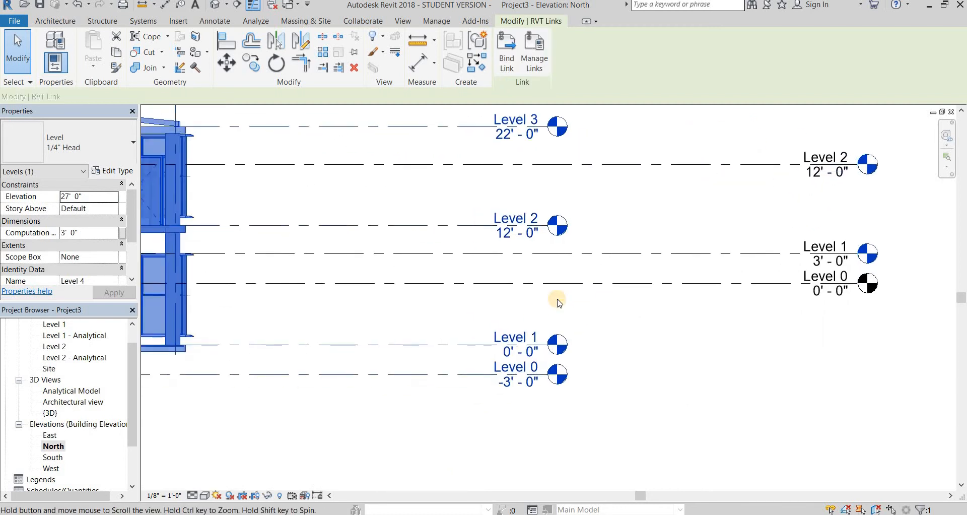
key("a")
key("l")
left_click(513, 277)
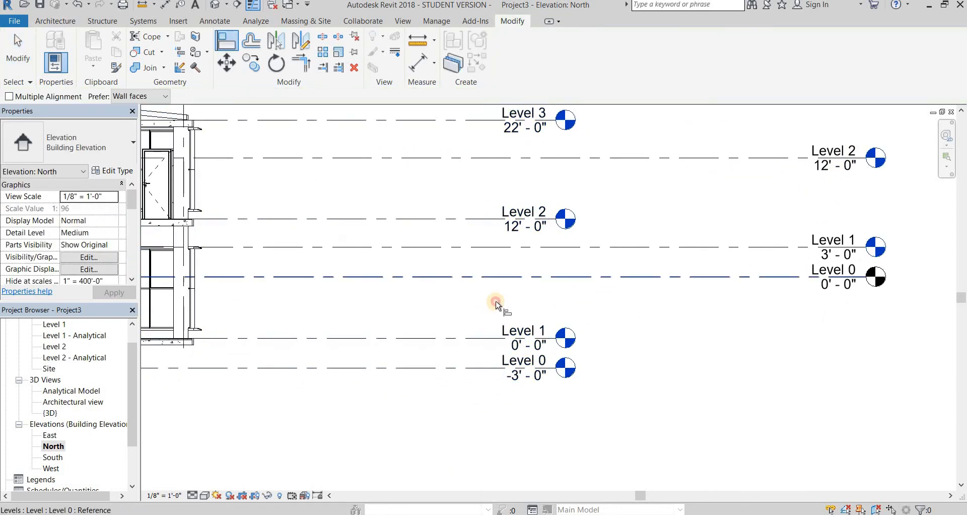
left_click(517, 342)
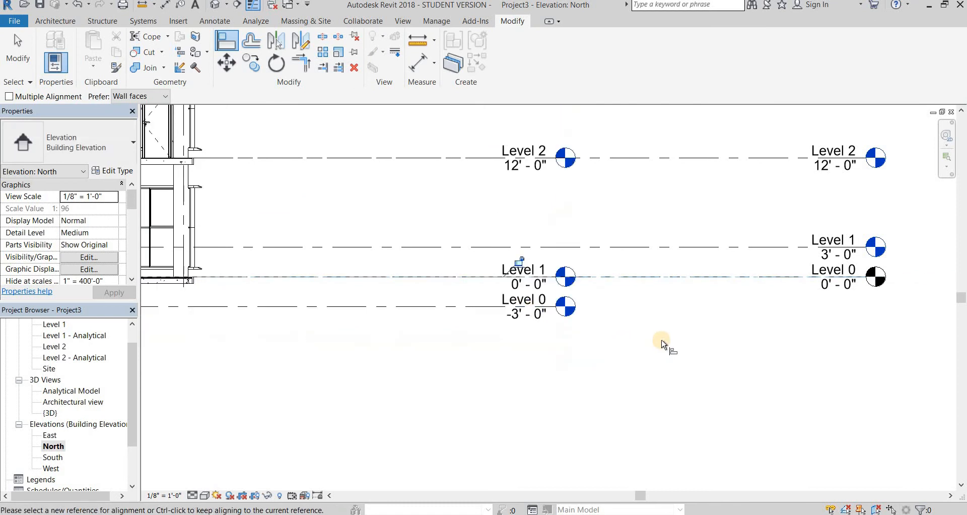
- Examine the linked building against the project levels in elevation, and the canopy framing's position against the building in the 3D view
scroll(323, 271, "down", 5)
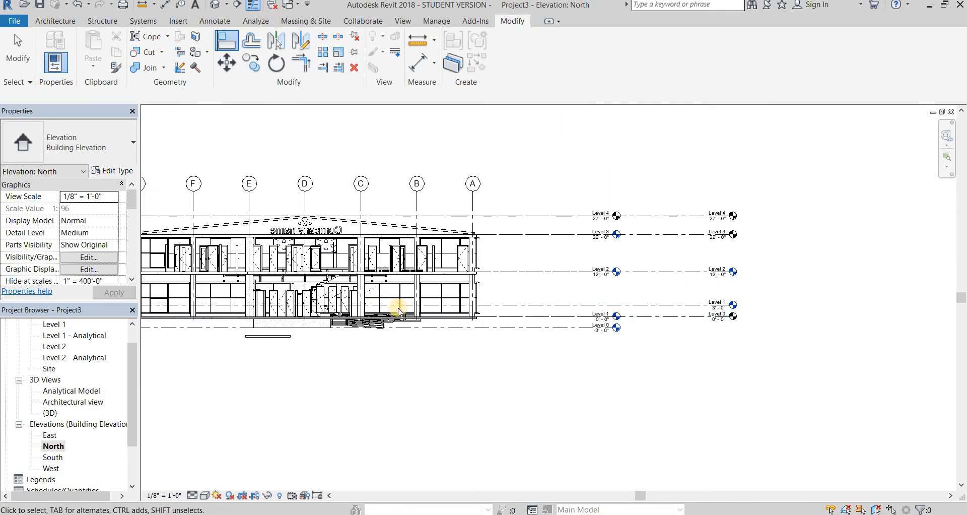
middle_click_drag(554, 325, 649, 334)
scroll(83, 370, "up", 1)
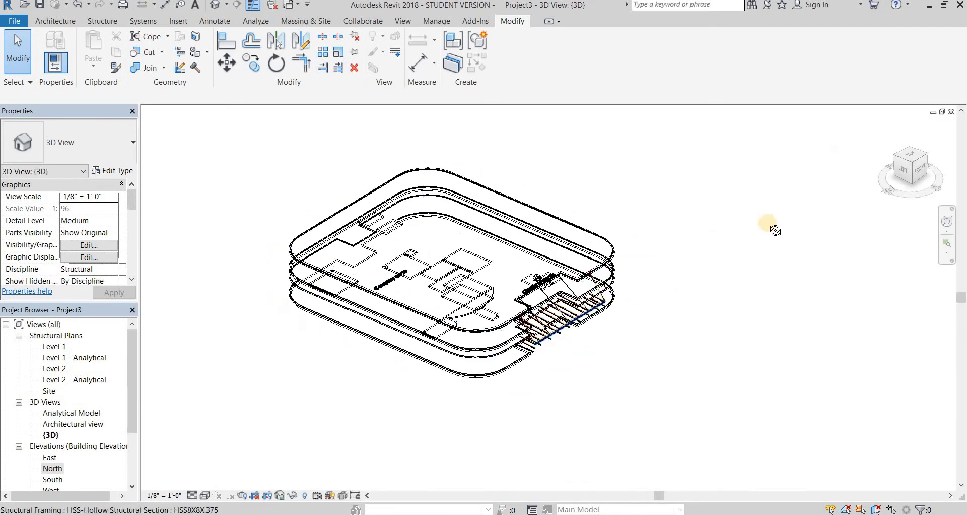
left_click(911, 170)
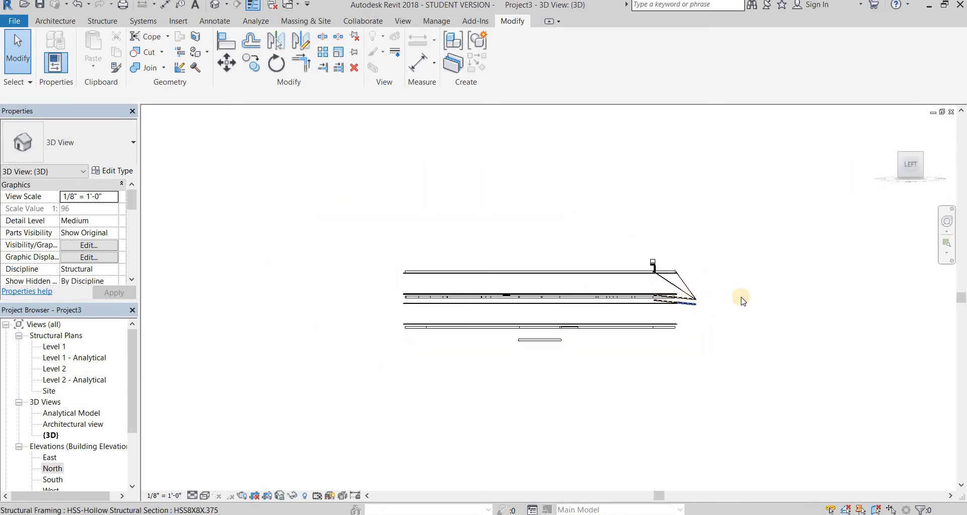
scroll(741, 298, "up", 5)
middle_click_drag(747, 301, 239, 304)
middle_click_drag(536, 286, 485, 289)
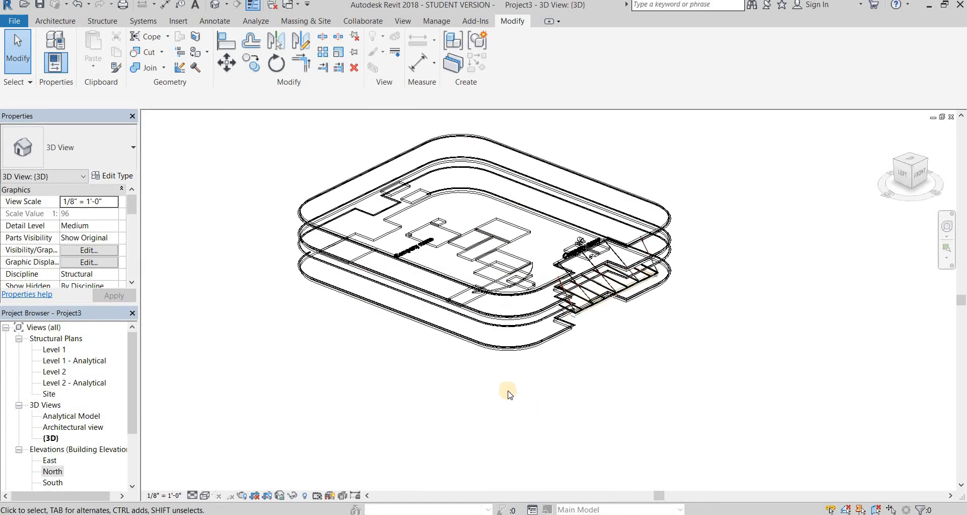
middle_click_drag(611, 330, 607, 296, "shift")
scroll(603, 299, "up", 4)
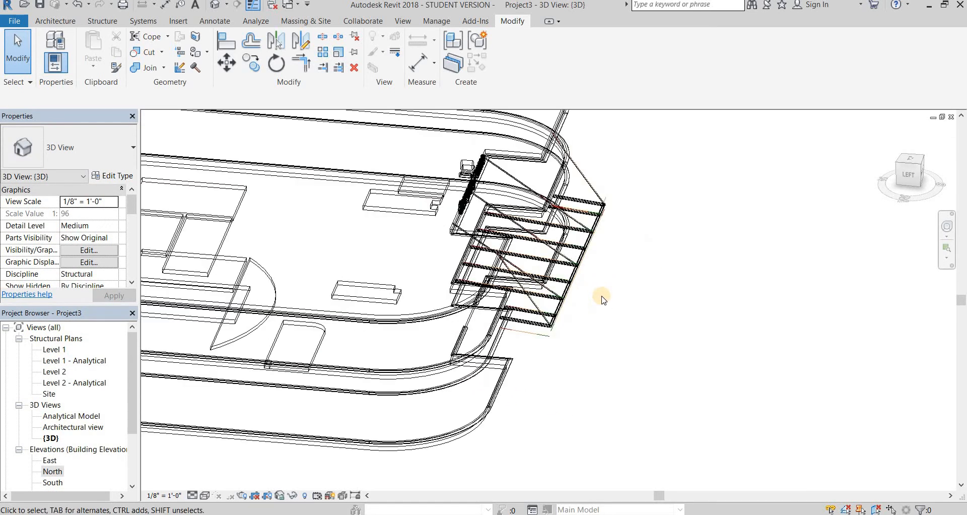
scroll(603, 299, "up", 2)
scroll(53, 433, "down", 3)
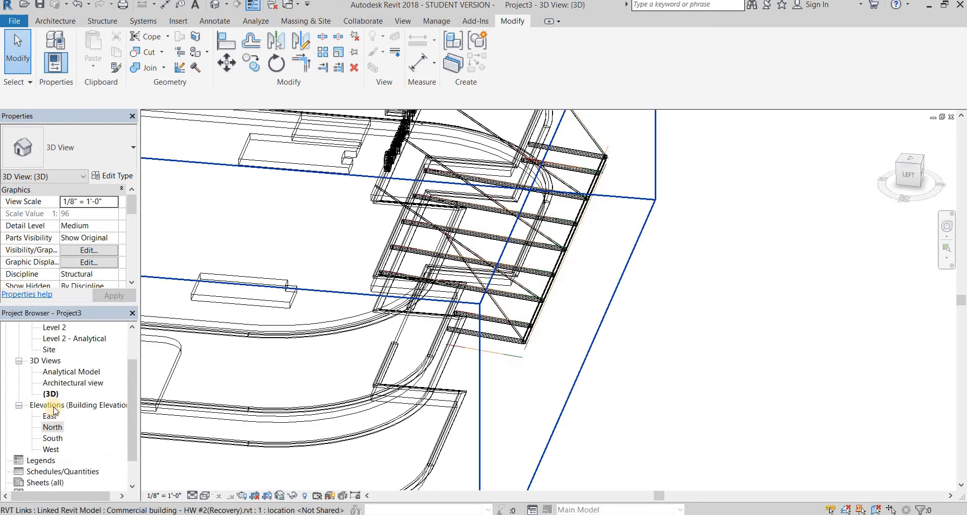
- Open the South elevation and set the elevation of the project's own Level 0 to -3' - 0"
left_click(53, 392)
double_click(52, 402)
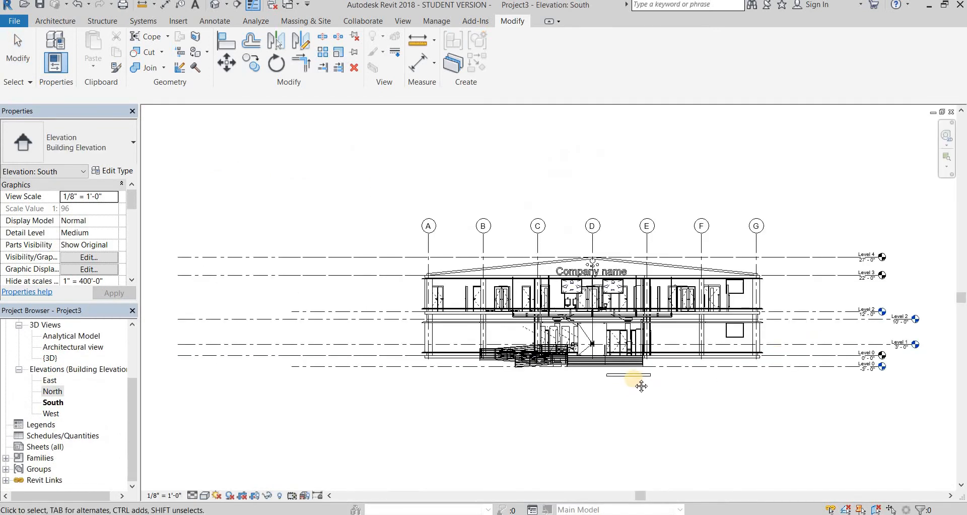
scroll(695, 403, "up", 2)
scroll(650, 405, "up", 3)
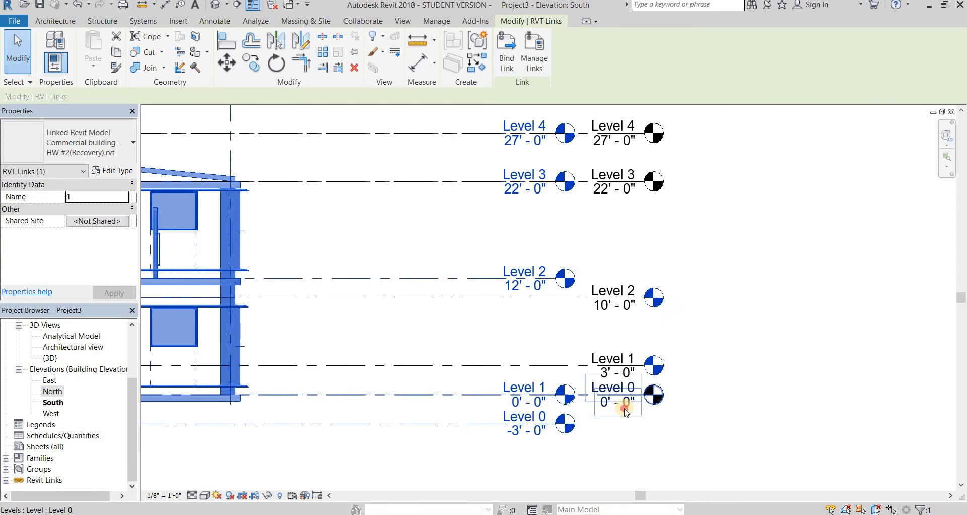
left_click(652, 438)
left_click(615, 404)
left_click(616, 405)
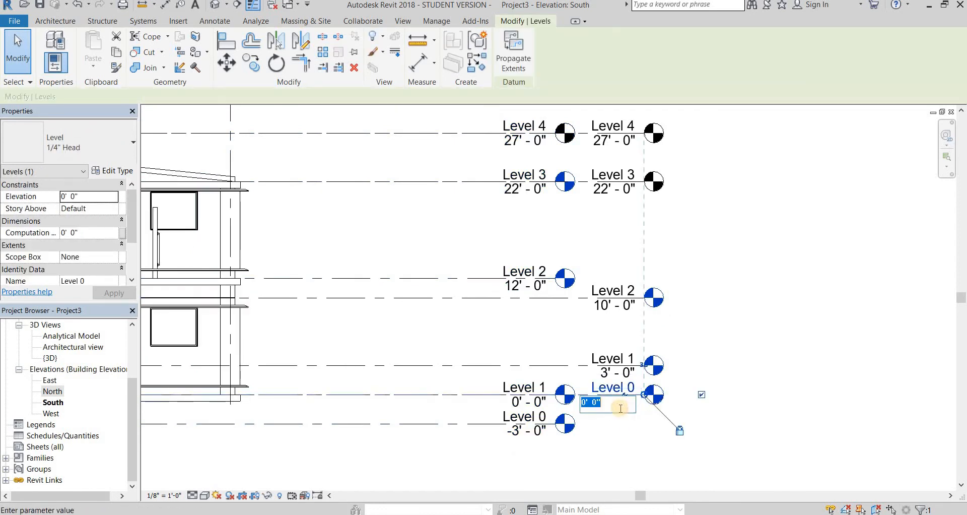
key("Return")
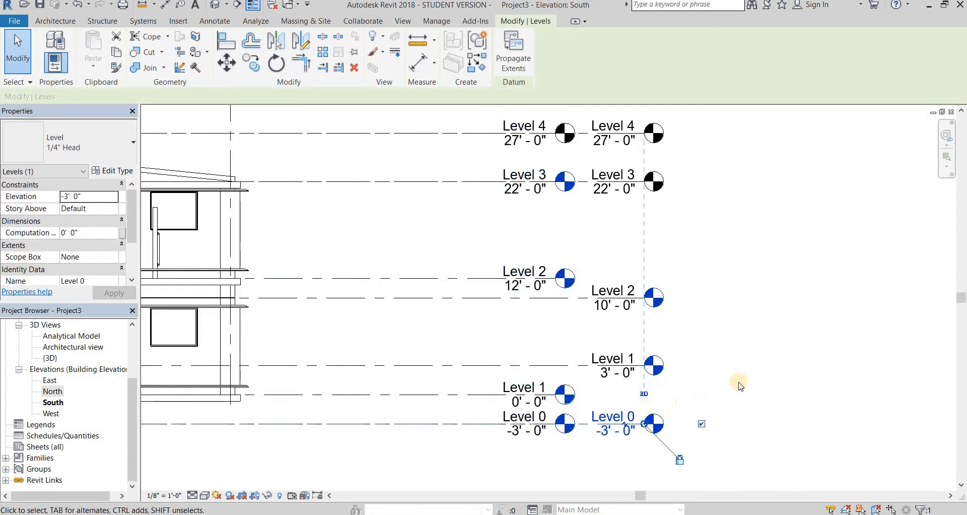
- Set the elevation of the project's own Level 2 to 12' - 0" and Level 1 to 0' - 0" in the South elevation
left_click(615, 319)
left_click(613, 305)
type("12")
key("Return")
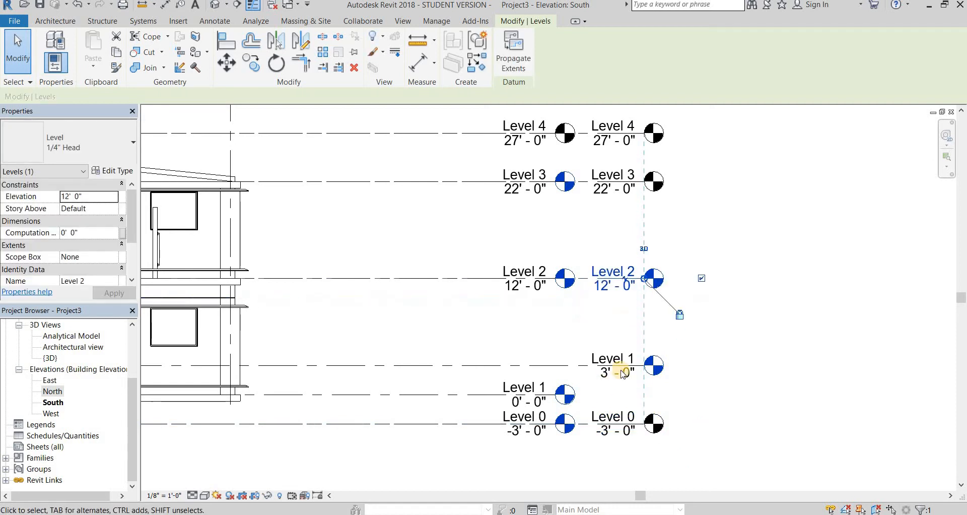
left_click(619, 369)
left_click(621, 375)
type("0")
key("Return")
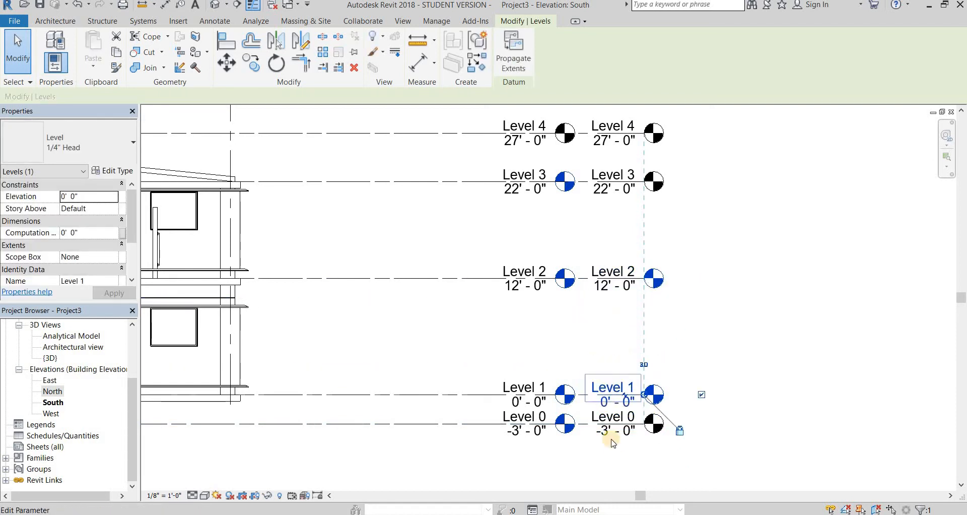
- Re-enter -3' - 0" as the elevation of the project's own Level 0
left_click(623, 437)
left_click(623, 432)
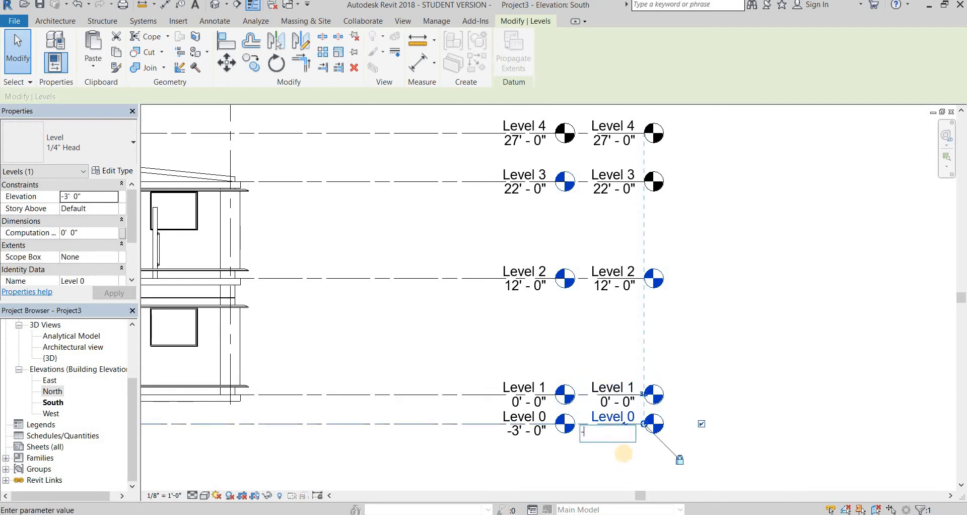
key("Return")
left_click(760, 367)
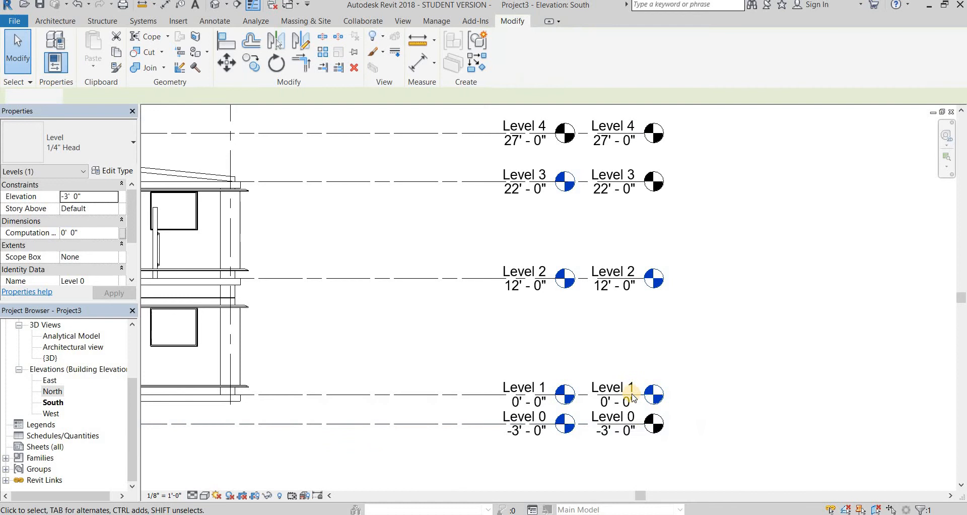
- Copy the project's own Level 0 straight down to place a new level at an elevation of -5' - 0"
left_click(630, 426)
middle_click_drag(705, 303, 690, 285)
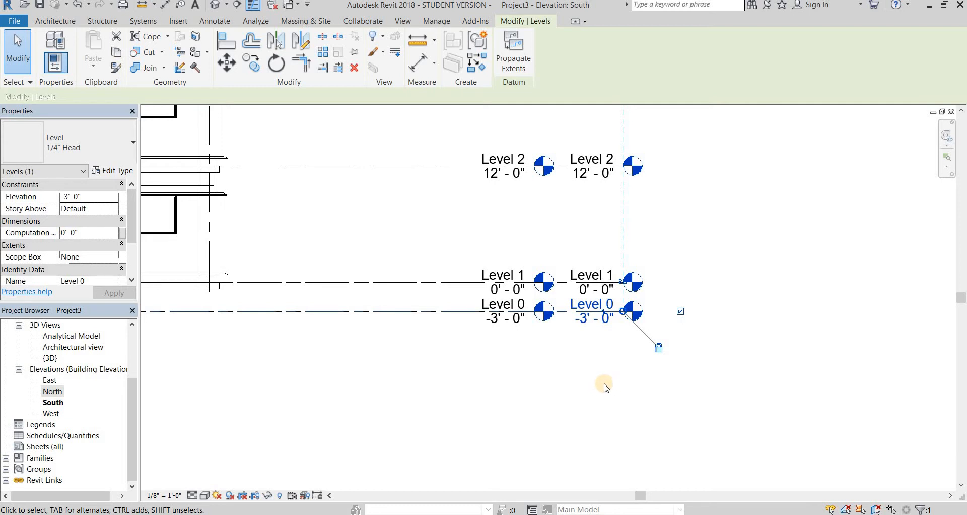
left_click(596, 297)
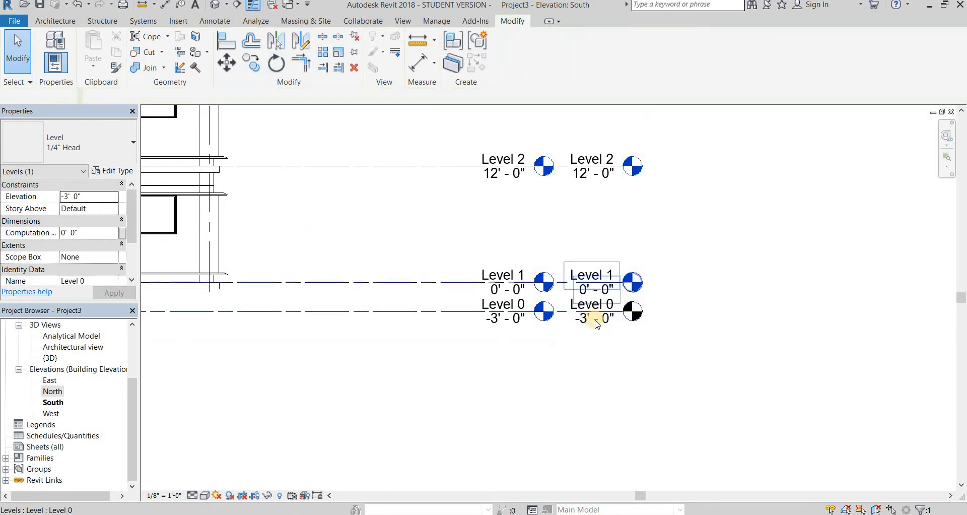
left_click(597, 321)
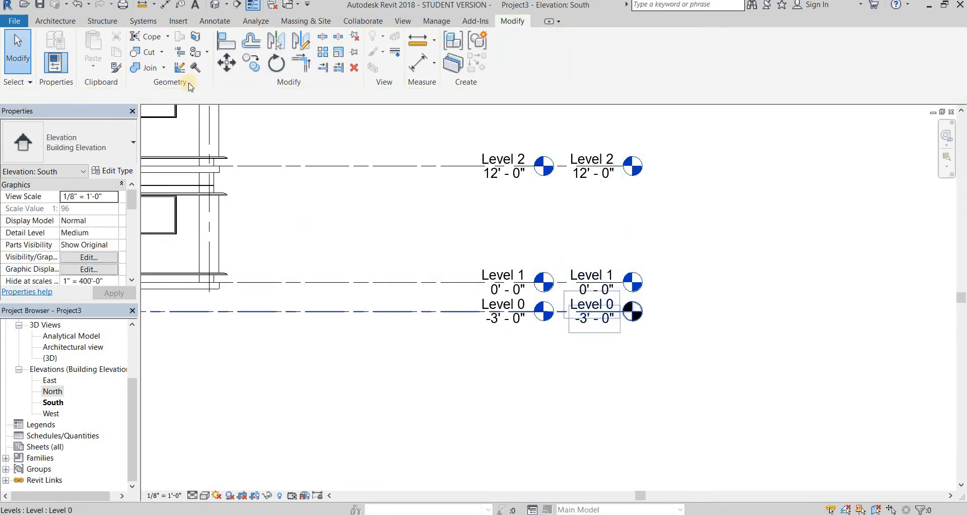
left_click(251, 63)
left_click(623, 311)
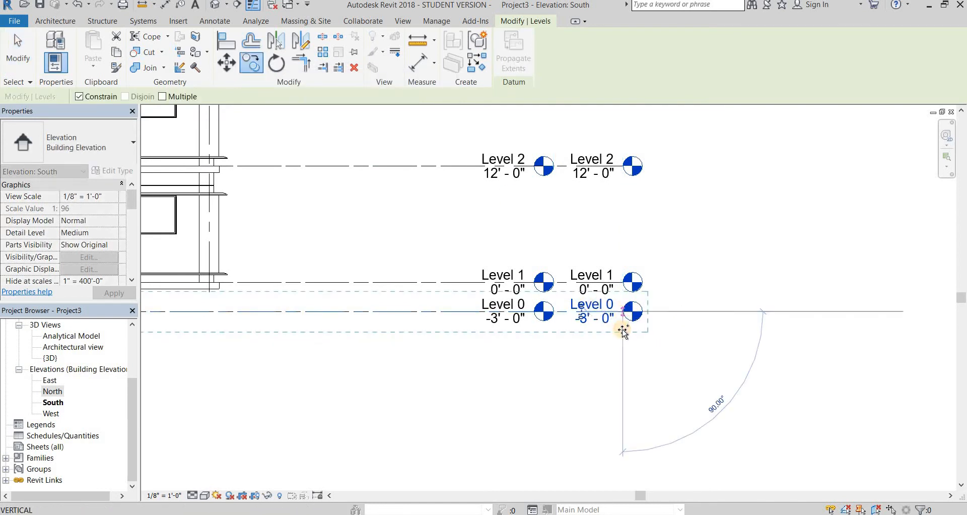
left_click(623, 330)
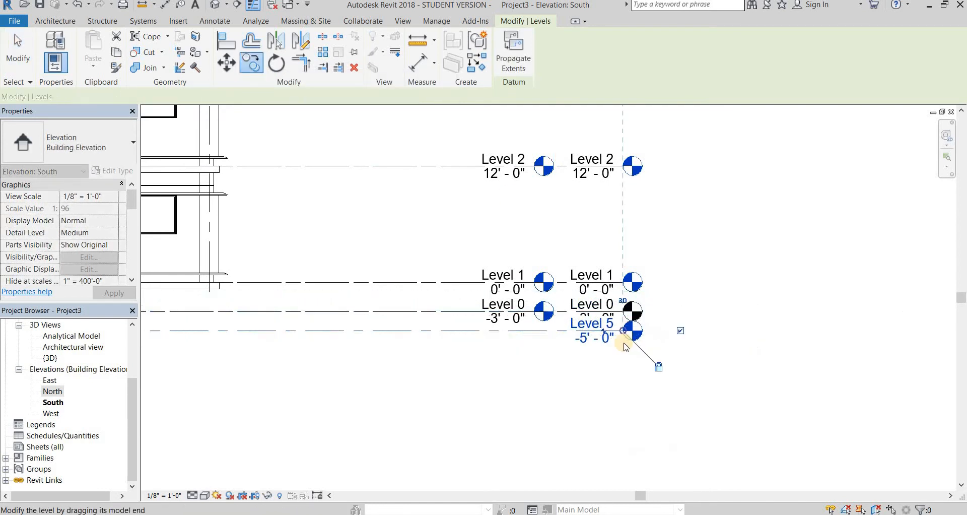
key("Escape")
left_click(604, 351)
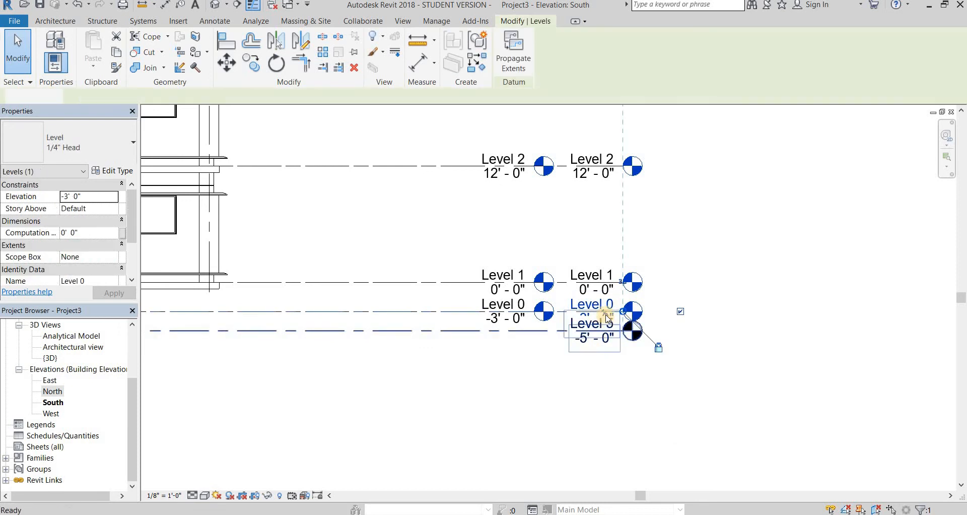
- Rename the new level at -5' - 0" as Foundation
scroll(601, 323, "up", 5)
left_click(600, 301)
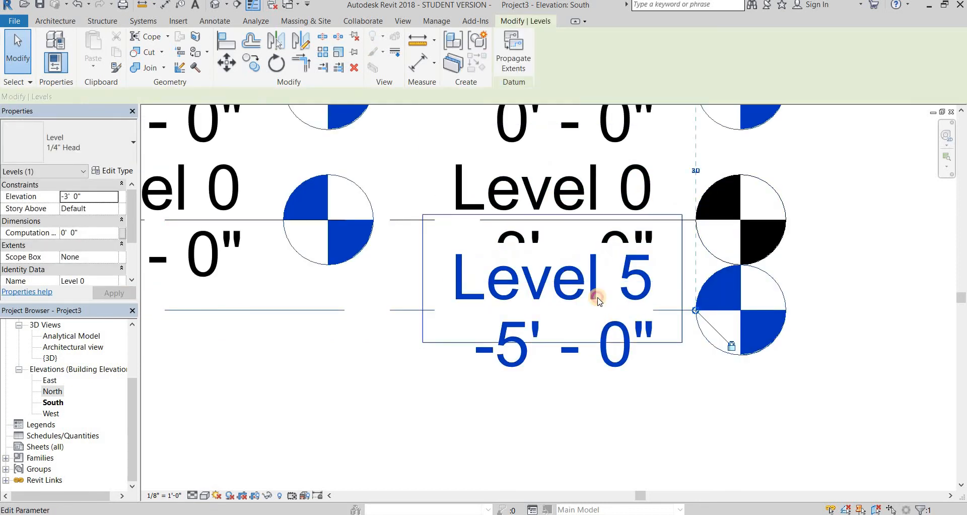
left_click(599, 300)
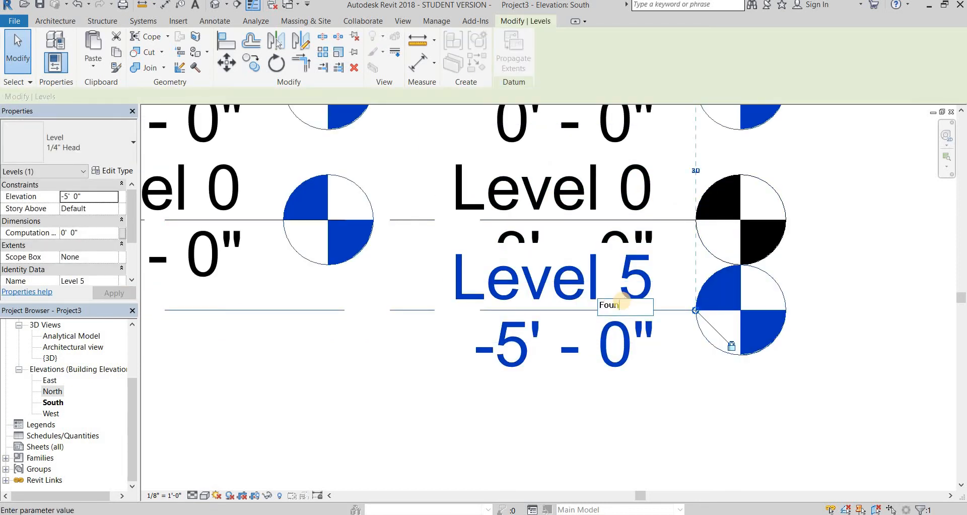
type("Foundation")
key("Return")
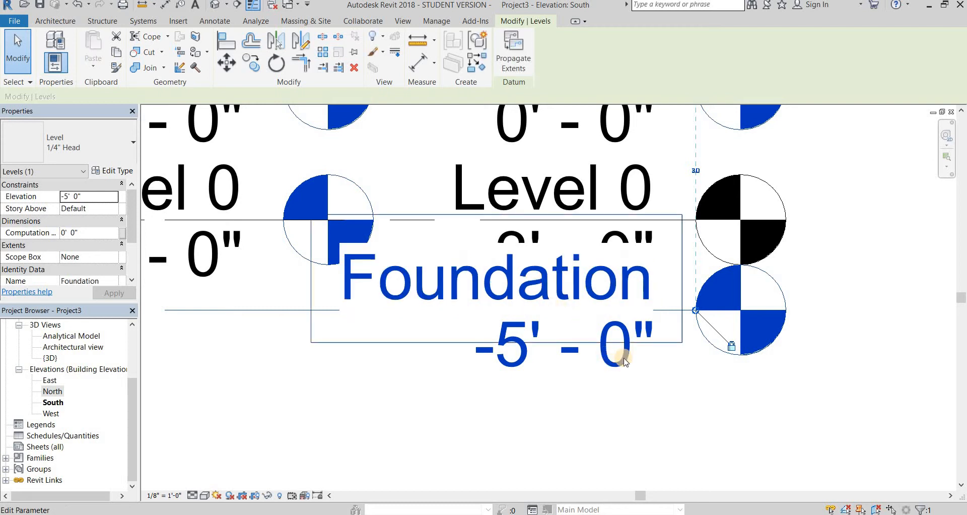
- Try to extend the Foundation level's end outward past the other level heads, and undo the change
scroll(696, 363, "down", 5)
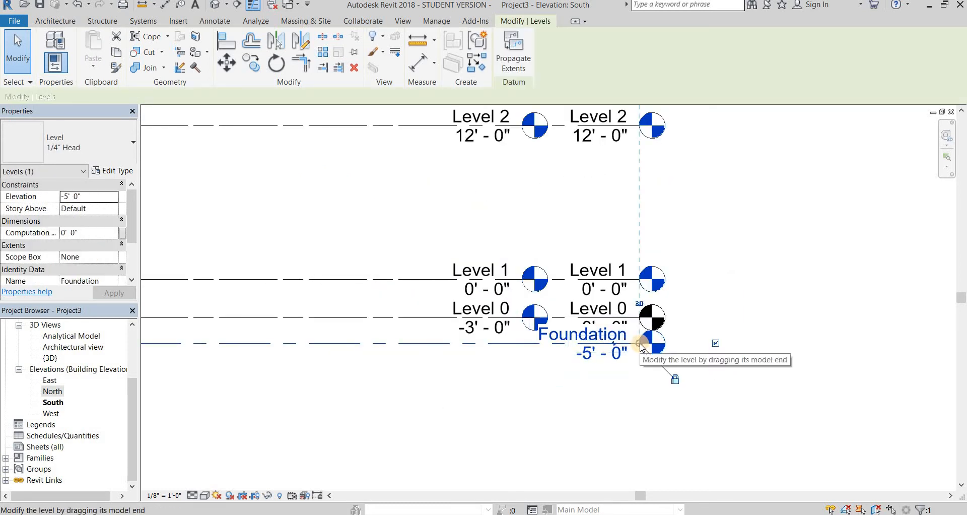
left_click_drag(638, 342, 705, 392)
left_click(688, 404)
key("ctrl+z")
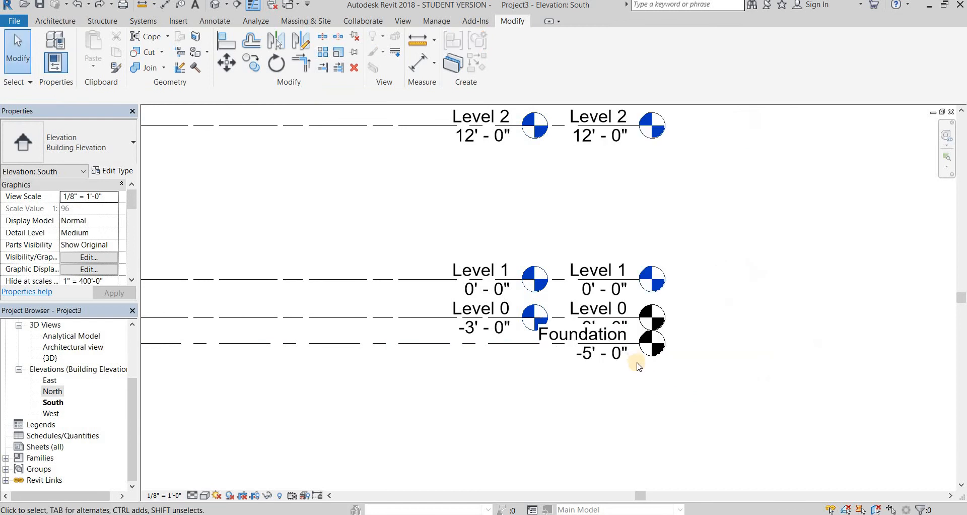
- Switch the Foundation level's end to 2D extents and pull its head outward beyond the other level heads
left_click(624, 360)
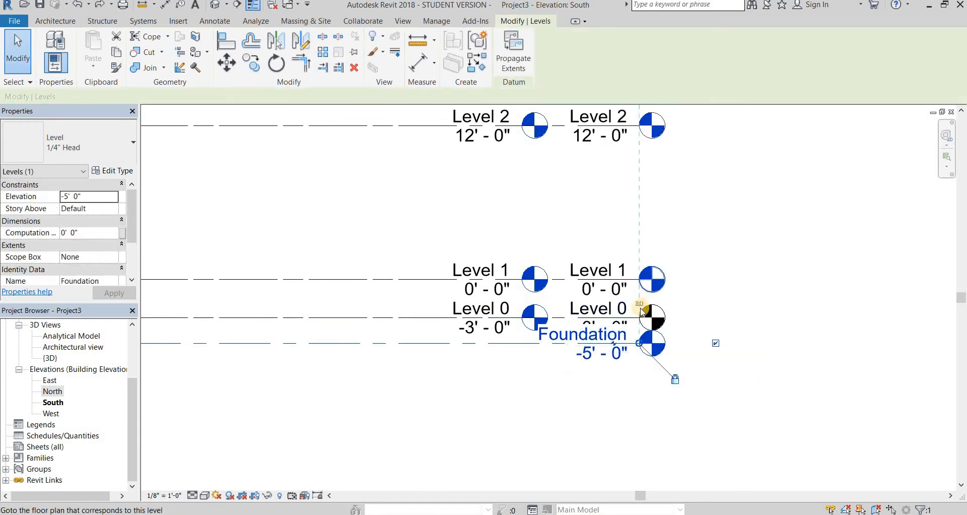
scroll(640, 317, "up", 2)
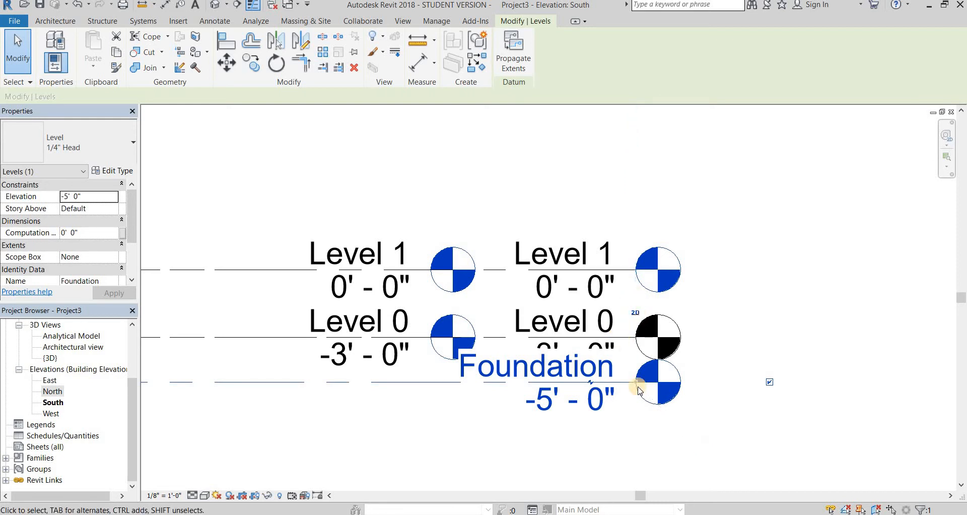
left_click_drag(636, 382, 926, 382)
scroll(664, 363, "down", 3)
scroll(715, 334, "down", 3)
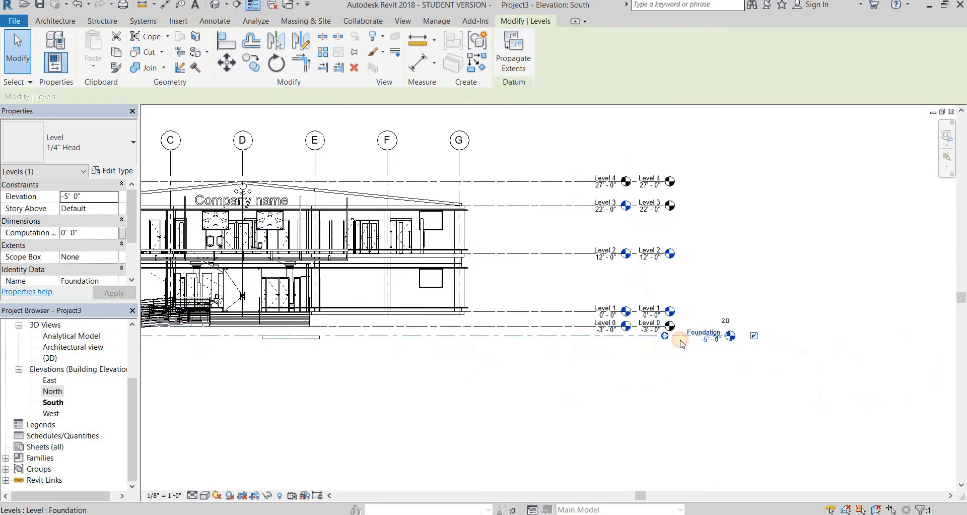
key("Escape")
scroll(705, 342, "up", 3)
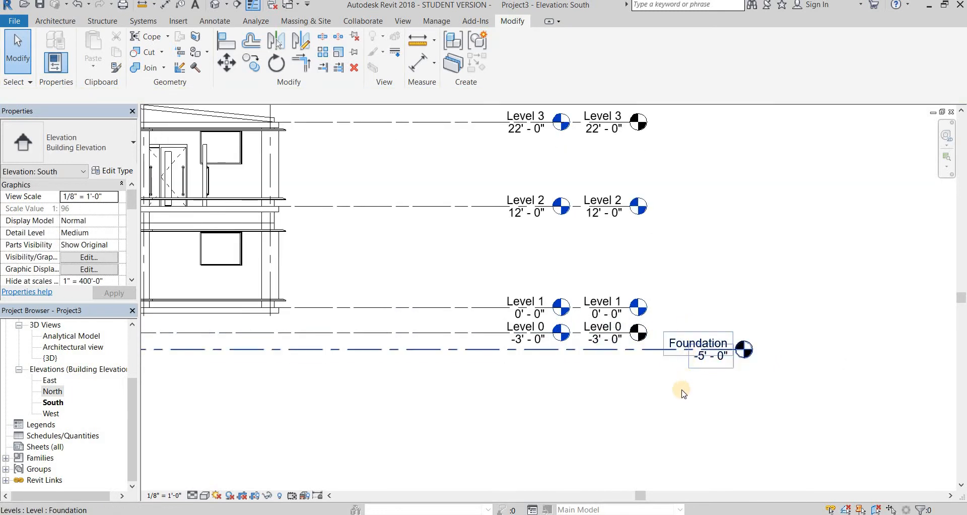
scroll(700, 382, "down", 3)
scroll(702, 373, "up", 4)
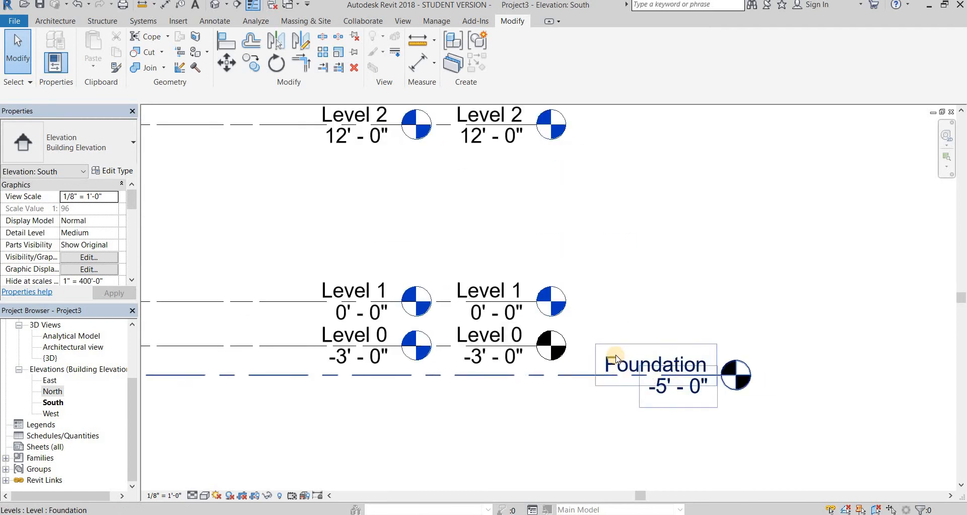
scroll(615, 358, "down", 4)
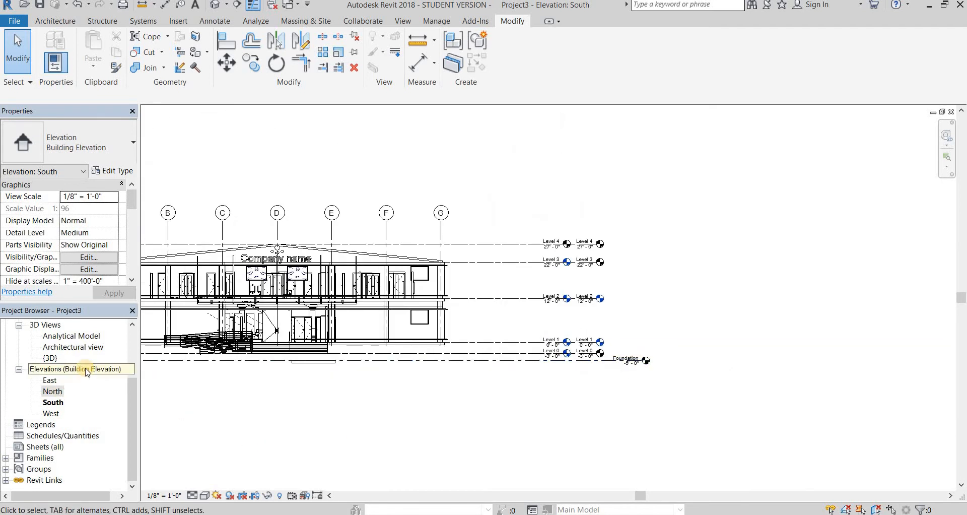
- Open the Level 1 structural plan
left_click(53, 390)
scroll(104, 359, "up", 3)
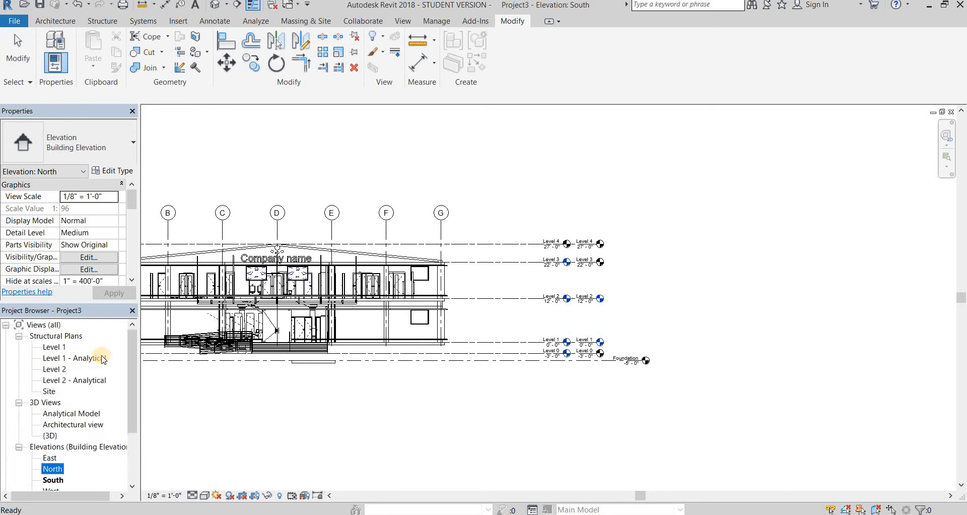
double_click(55, 347)
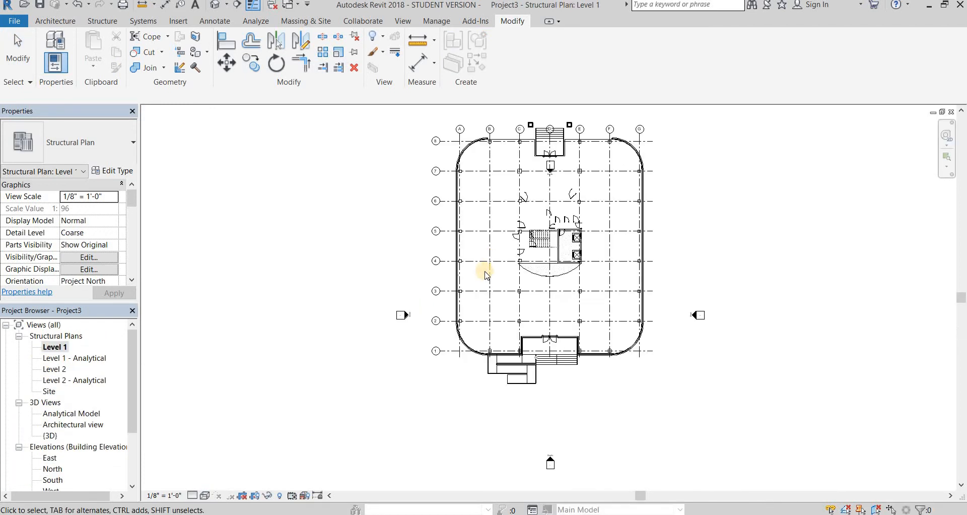
- Examine the grids belonging to the linked commercial building in the Level 1 structural plan
middle_click_drag(464, 321, 392, 388)
scroll(402, 262, "up", 3)
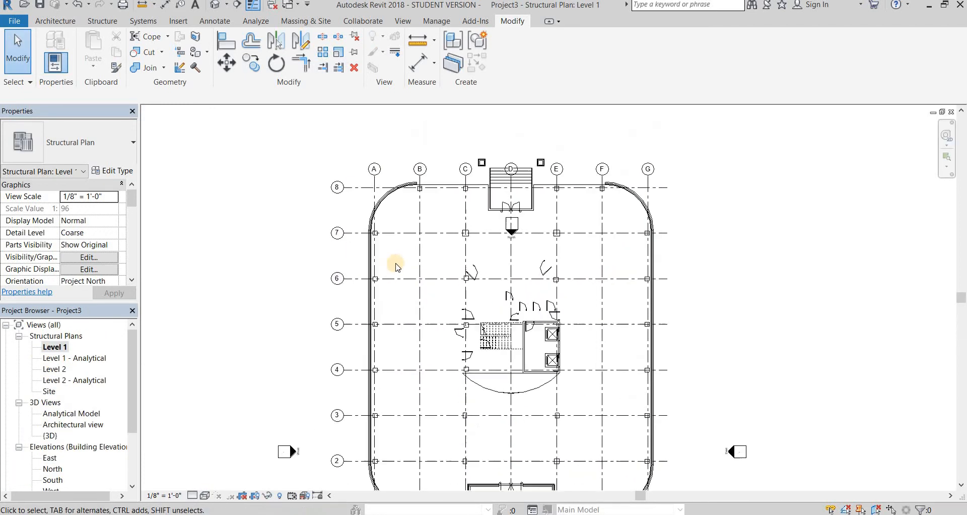
scroll(402, 272, "down", 4)
scroll(339, 271, "up", 3)
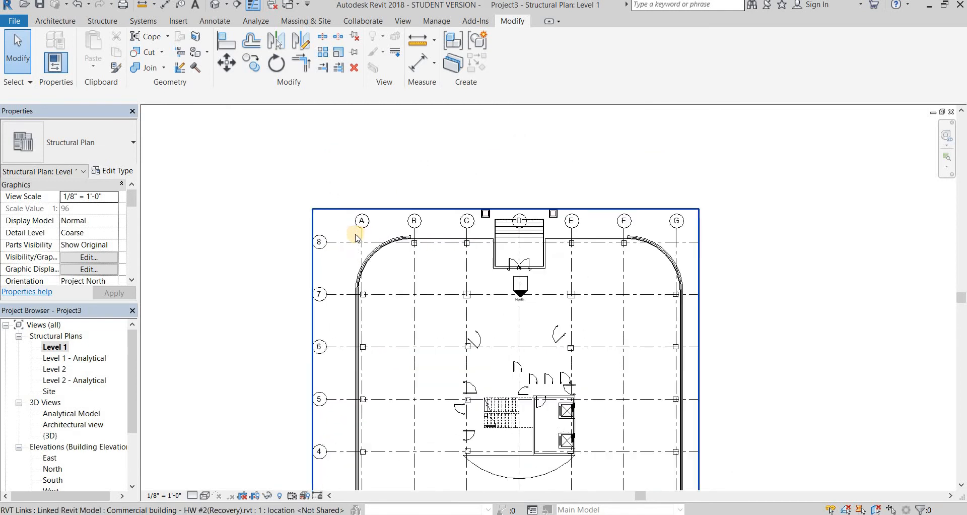
scroll(358, 234, "up", 2)
left_click(353, 200)
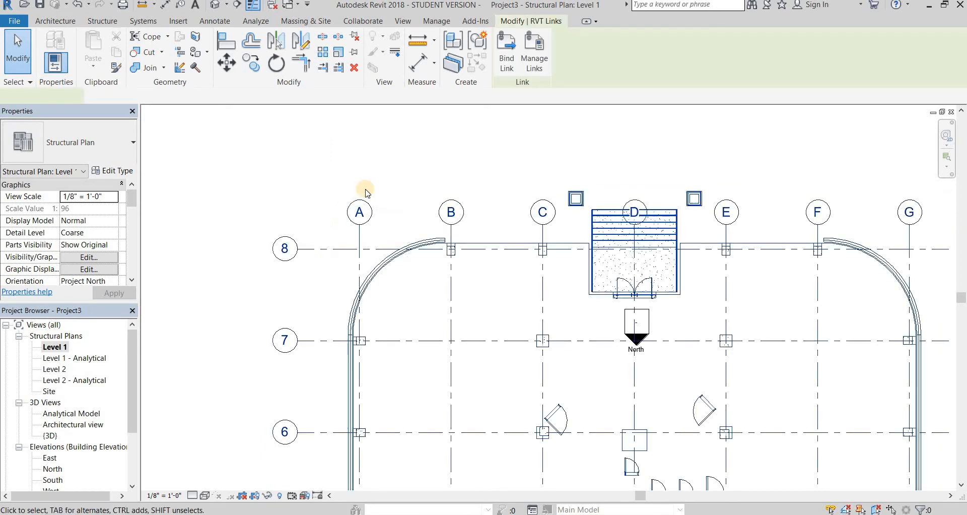
scroll(372, 202, "up", 2)
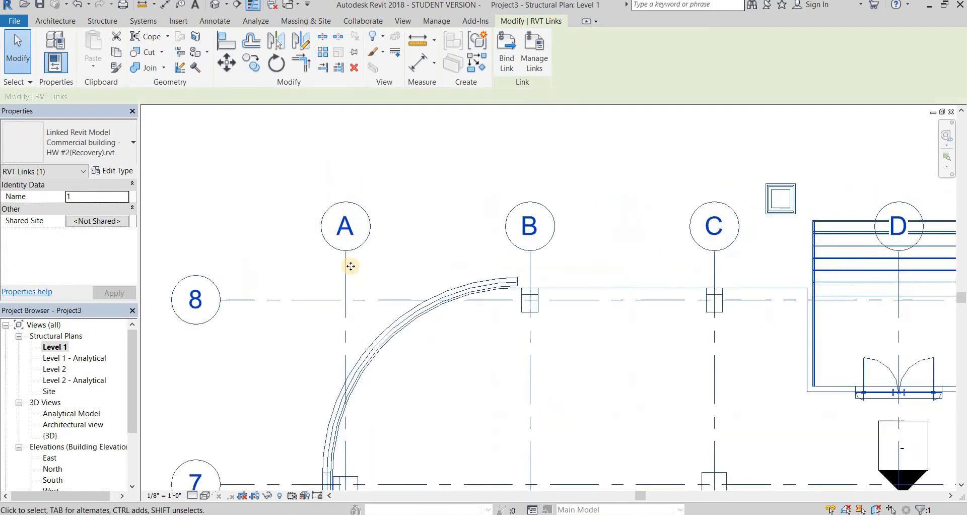
left_click(361, 164)
scroll(361, 164, "down", 2)
scroll(514, 168, "down", 2)
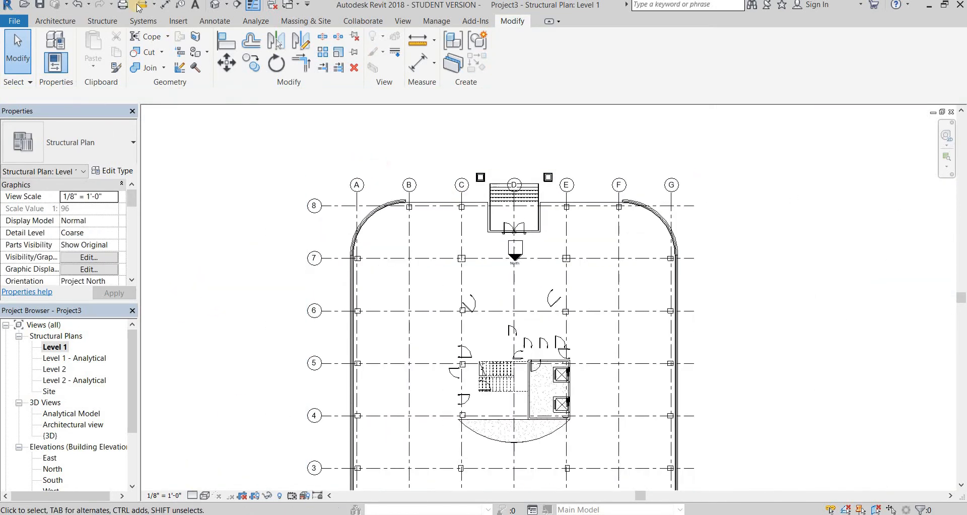
- Start Copy/Monitor on the linked commercial building and set its Copy tool to copy multiple elements
left_click(366, 20)
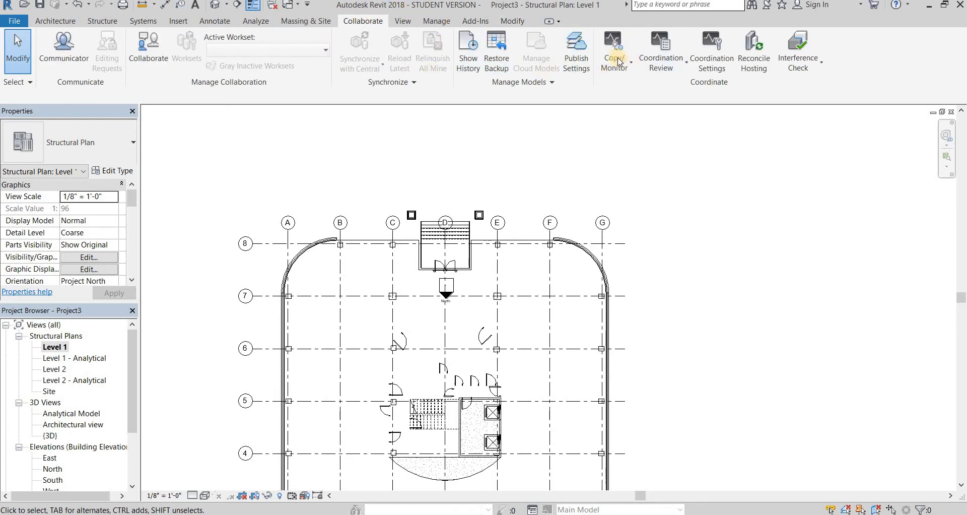
left_click(618, 62)
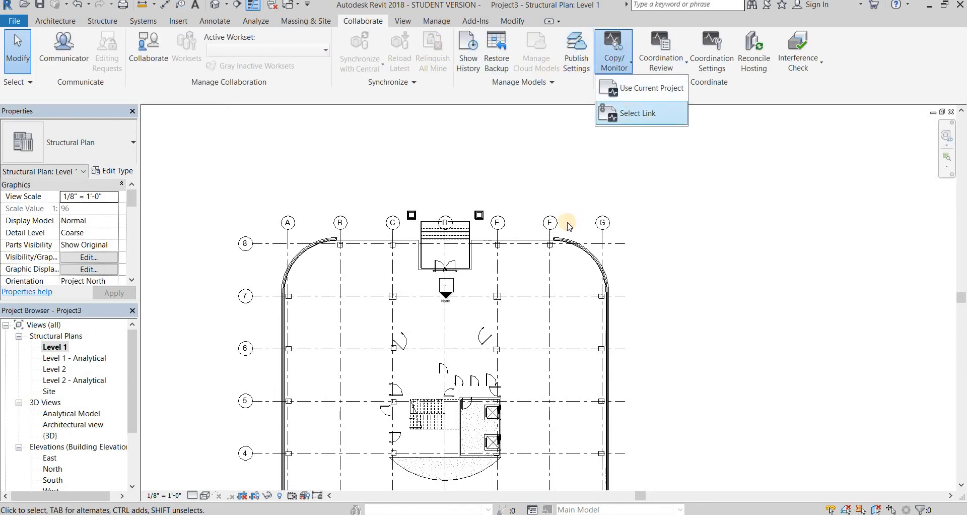
left_click(565, 239)
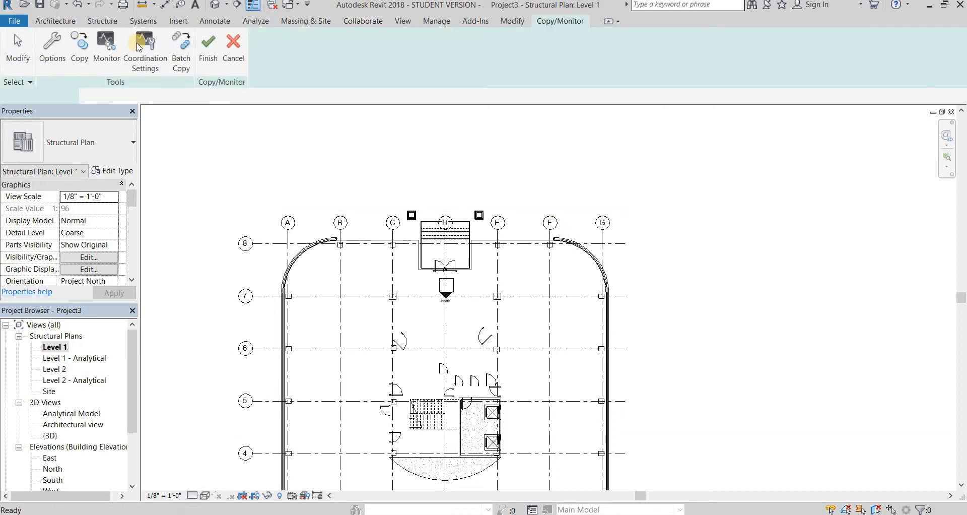
left_click(79, 50)
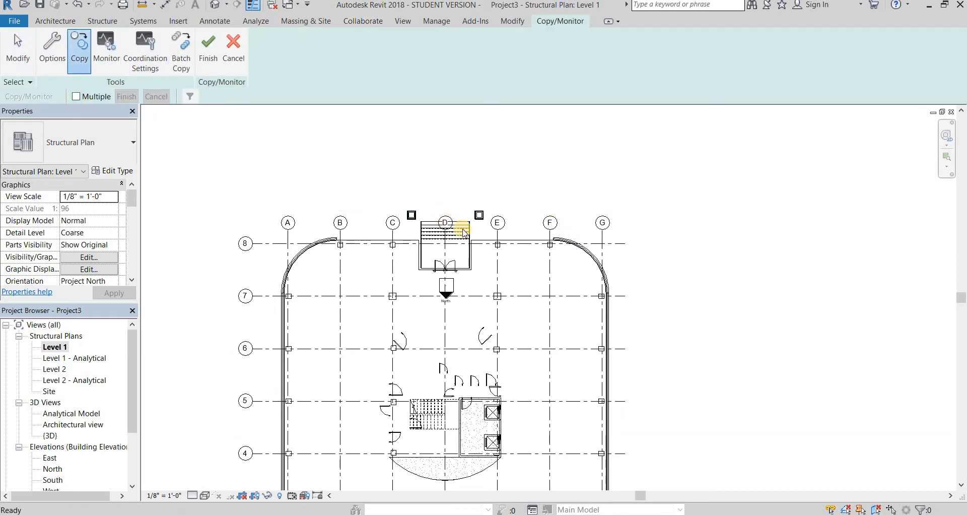
left_click(76, 96)
middle_click_drag(284, 295, 315, 177)
middle_click_drag(312, 408, 312, 307)
scroll(294, 419, "down", 2)
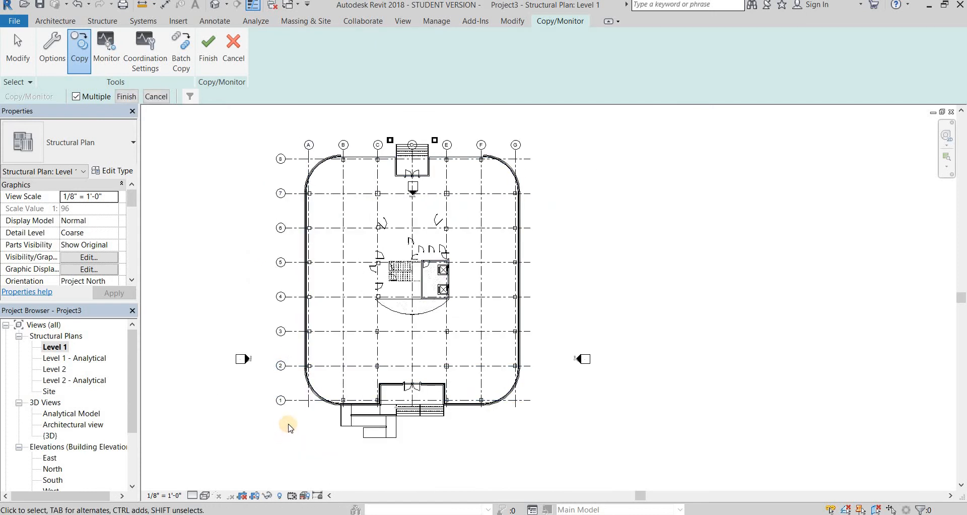
- Select grids 1 to 8 and A to G of the linked building and copy them into the project
left_click_drag(275, 328, 282, 129)
scroll(544, 159, "up", 2)
middle_click_drag(544, 158, 745, 224)
left_click_drag(725, 222, 551, 232)
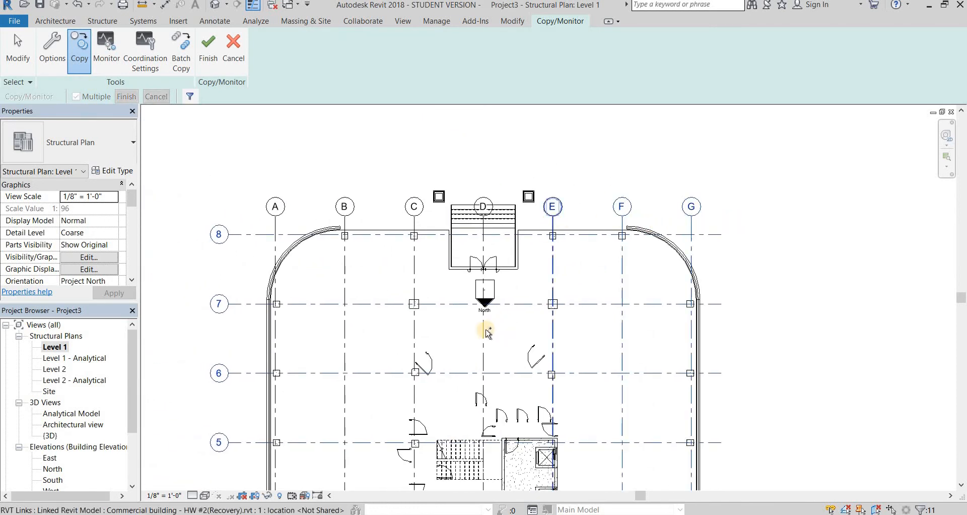
left_click(345, 335)
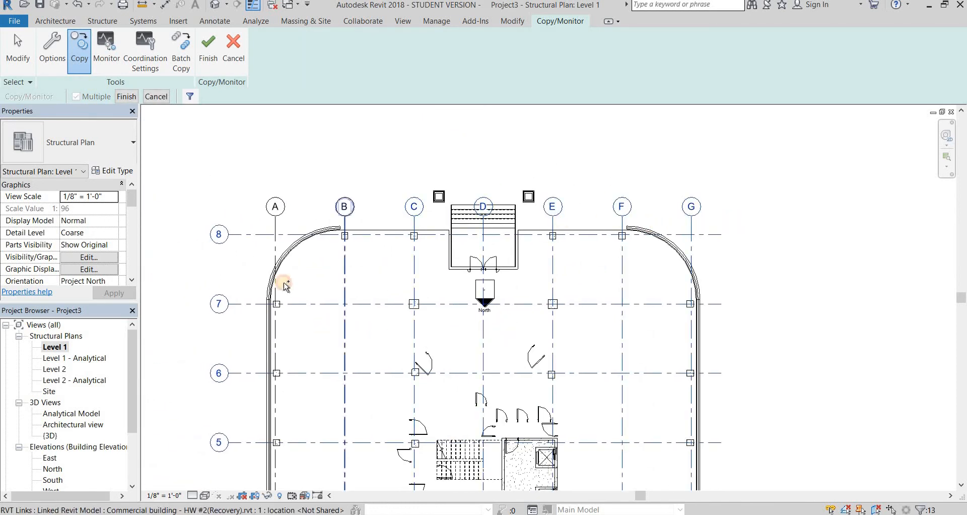
left_click(275, 242)
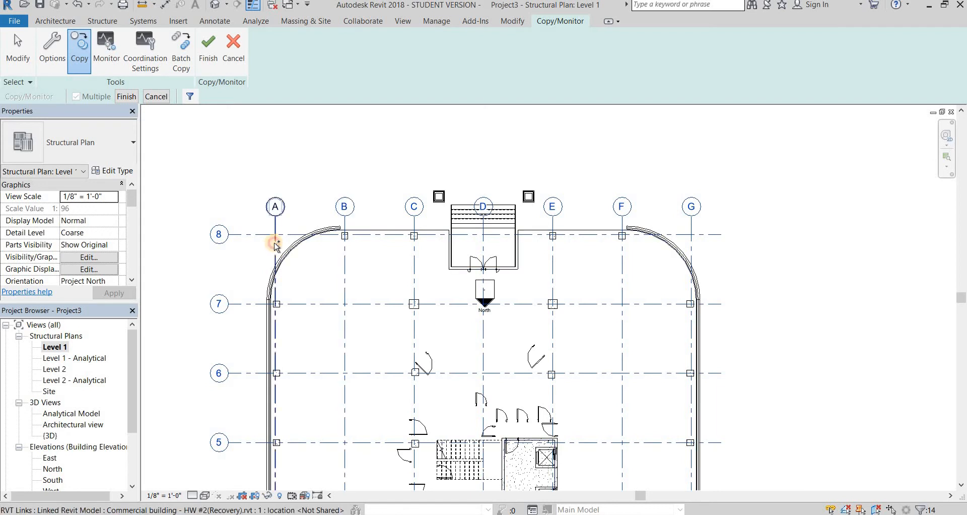
left_click(132, 94)
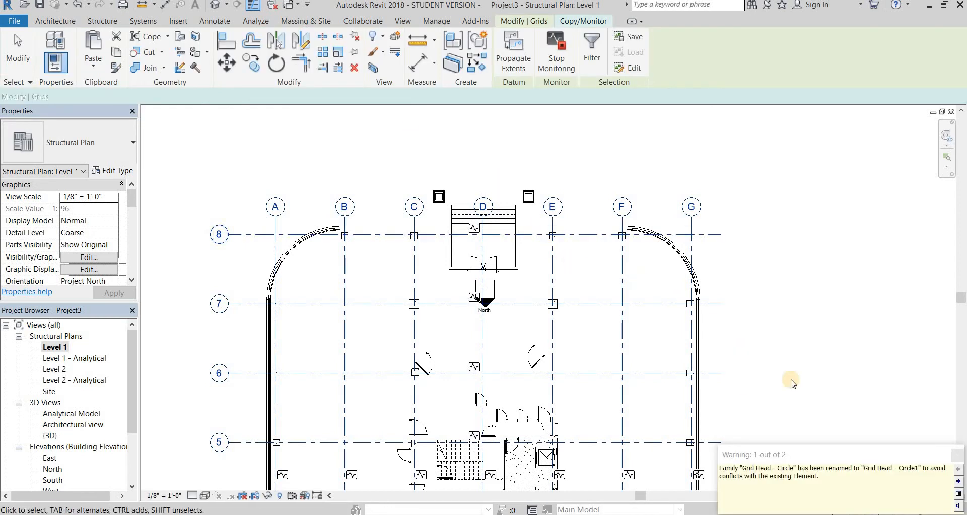
- Stop monitoring the copied grids and finish the Copy/Monitor session
left_click(957, 457)
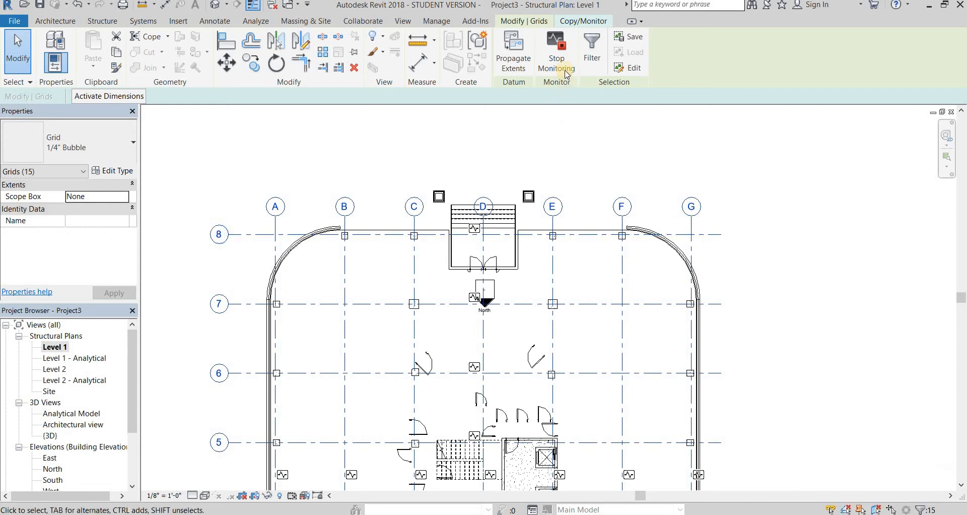
left_click(567, 48)
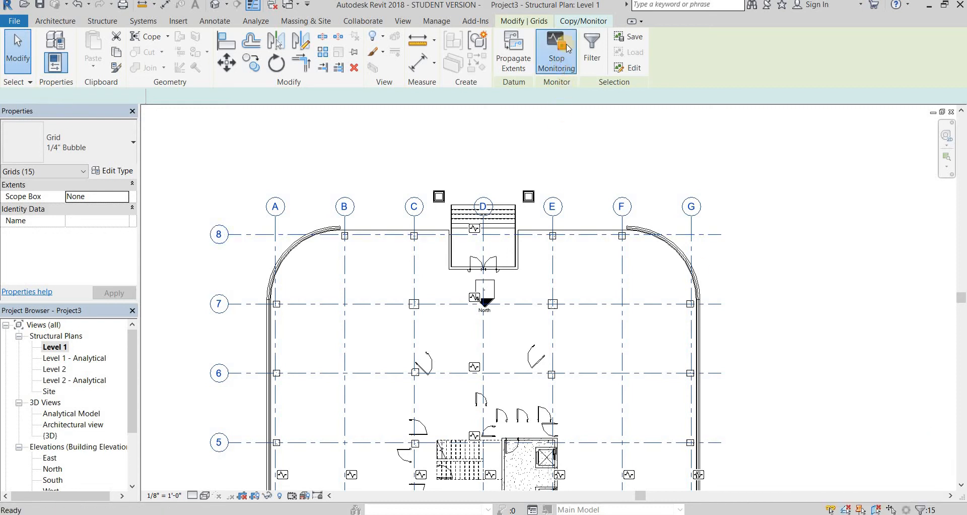
left_click(584, 25)
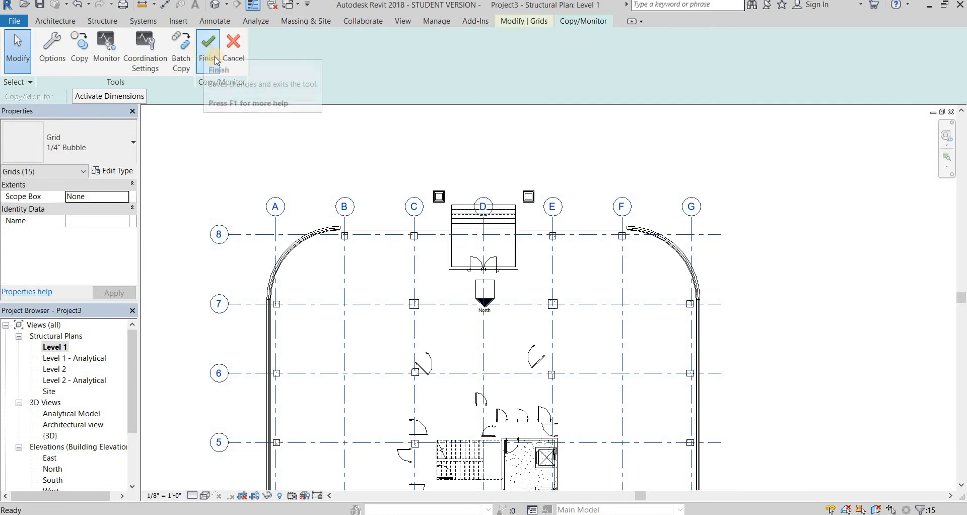
left_click(217, 60)
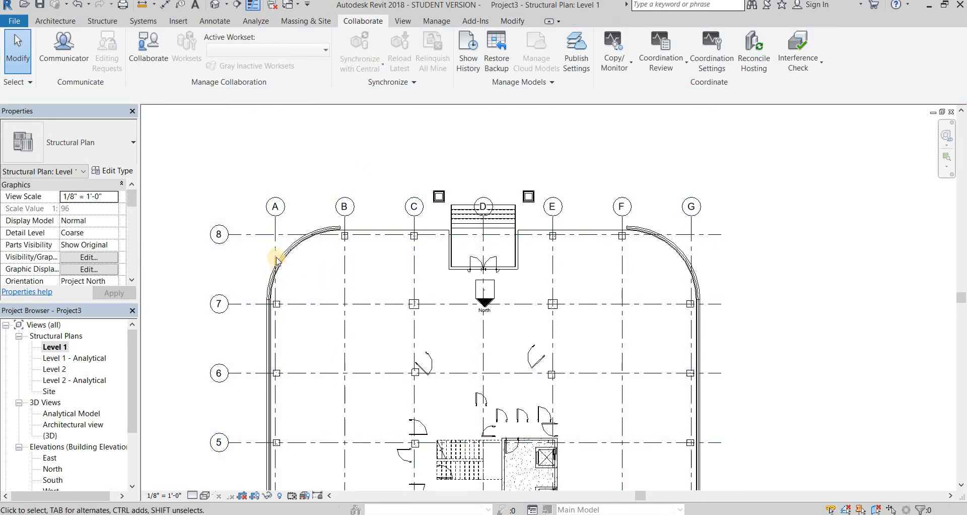
- Select the linked commercial building and inspect the copied grids against its Level 1 plan
left_click(292, 245)
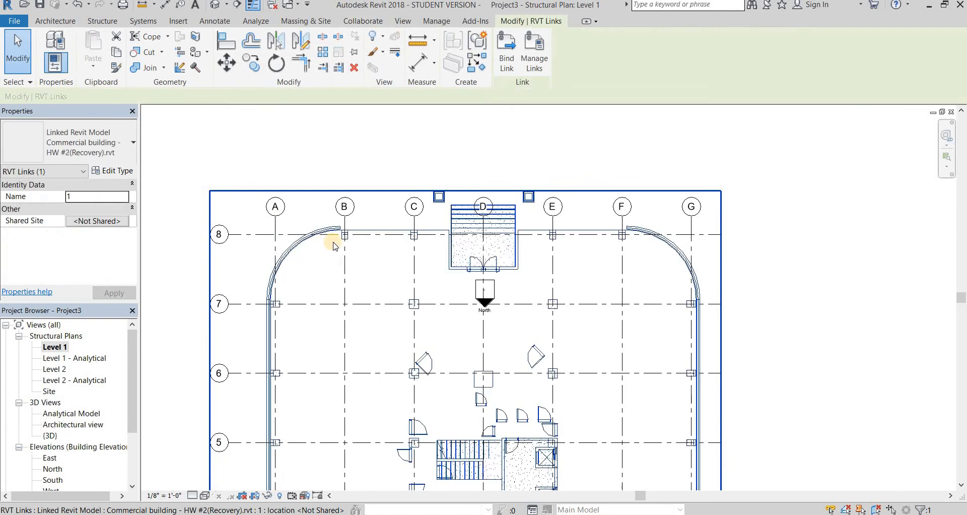
scroll(395, 274, "down", 2)
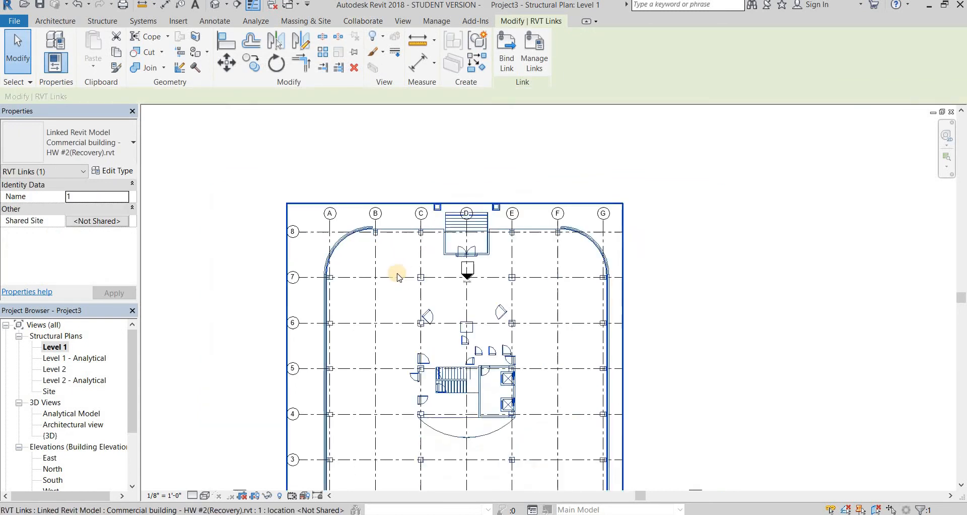
scroll(536, 301, "up", 5)
scroll(536, 298, "up", 2)
scroll(536, 295, "down", 6)
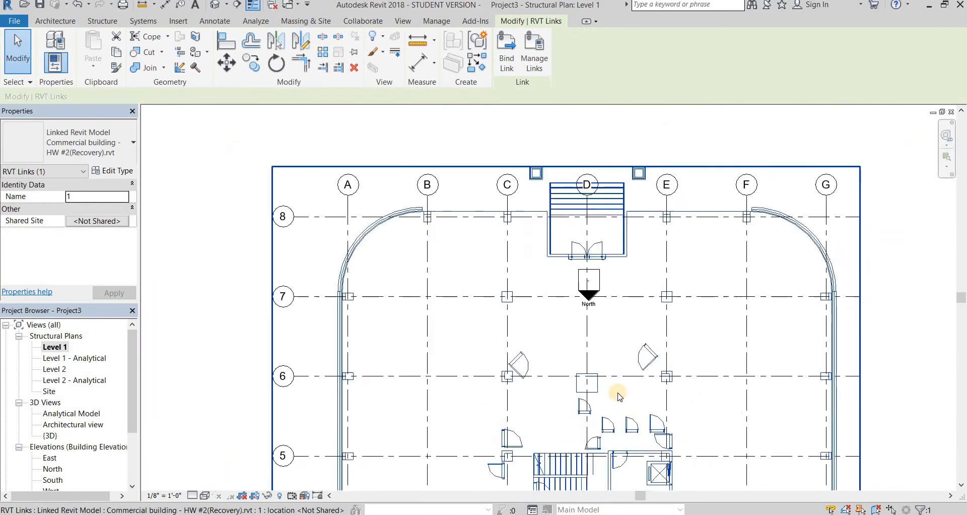
middle_click_drag(552, 361, 500, 201)
scroll(399, 222, "down", 2)
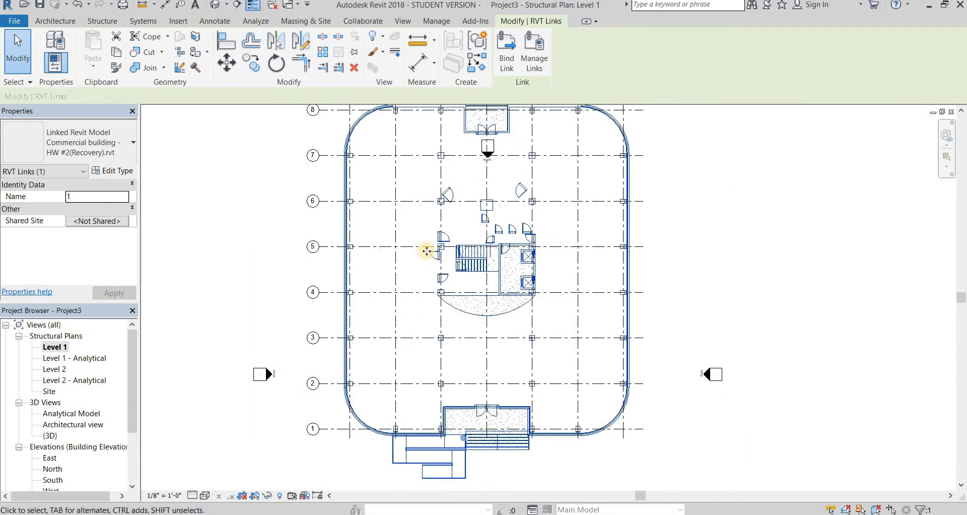
- Deselect the linked building and start placing structural columns with the Concrete-Rectangular-Column 12 x 18 type
middle_click_drag(507, 269, 496, 349)
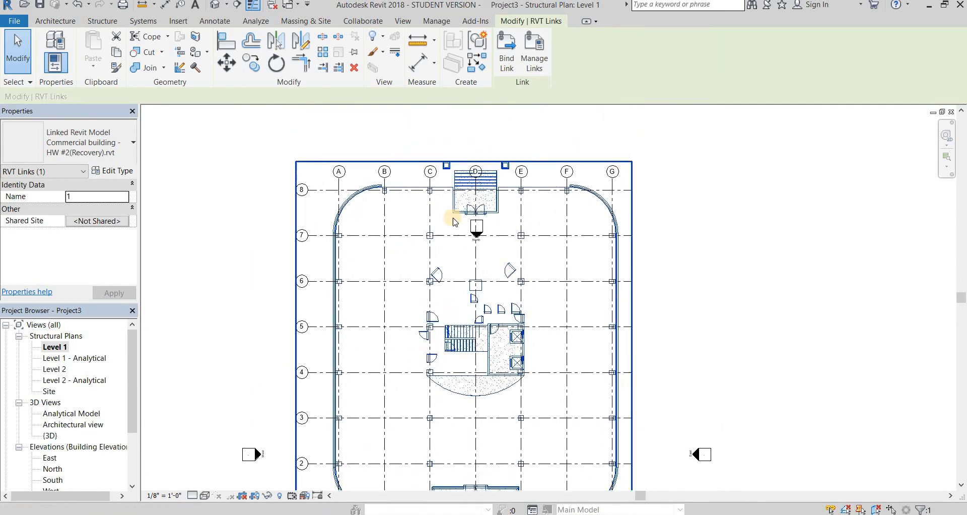
left_click(159, 116)
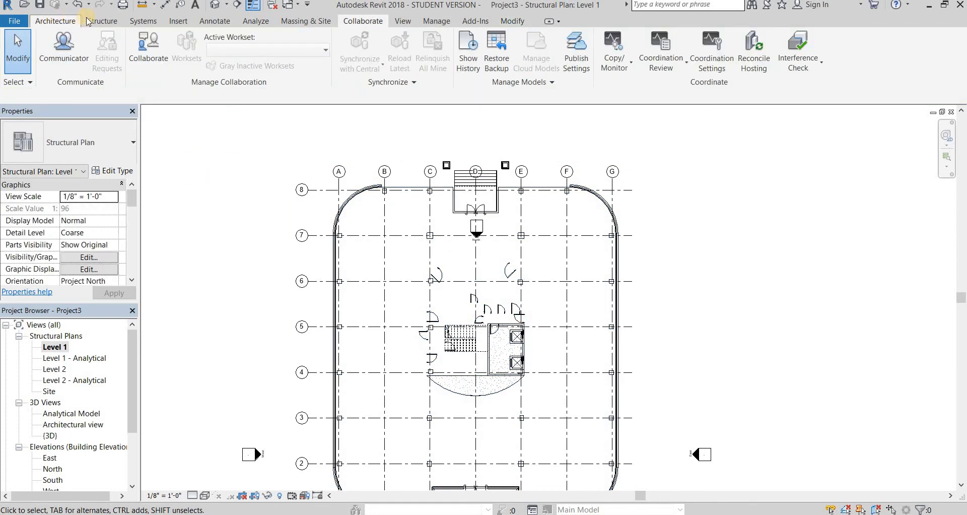
left_click(106, 22)
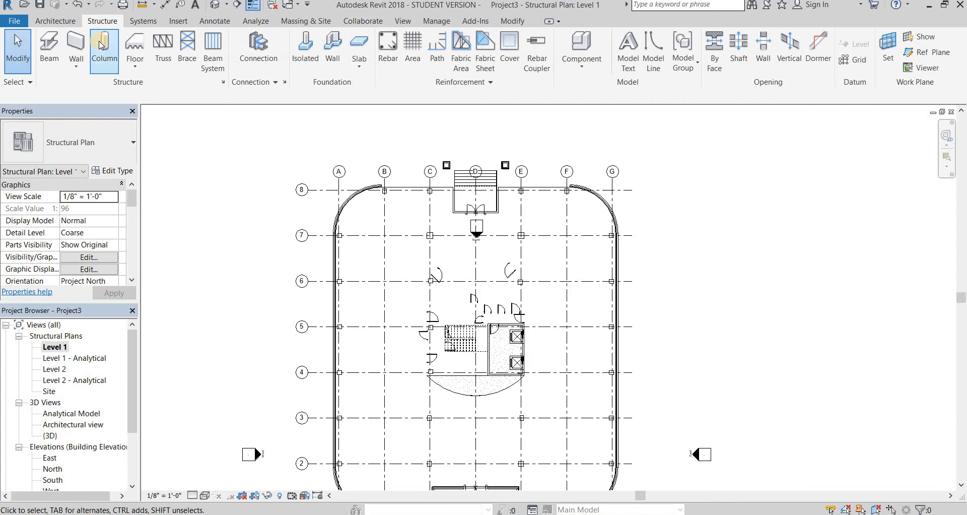
left_click(100, 49)
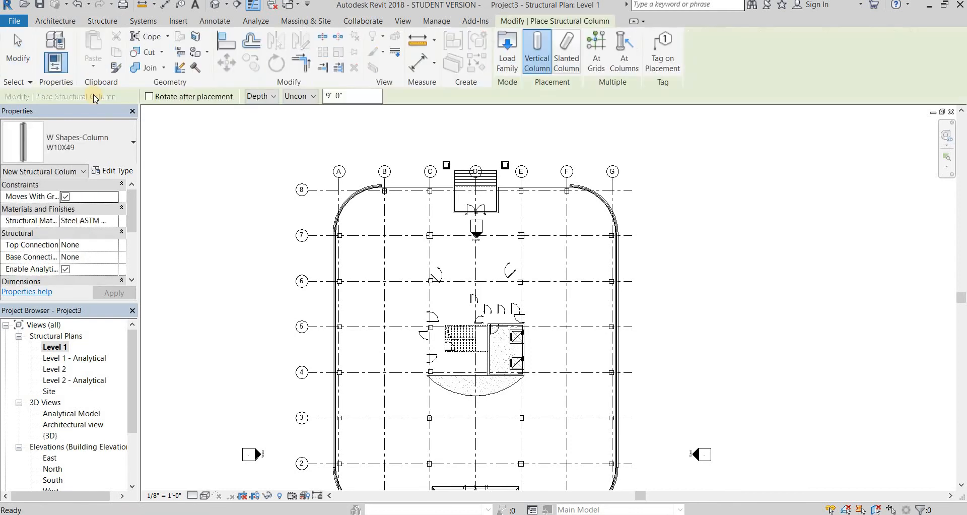
left_click(107, 148)
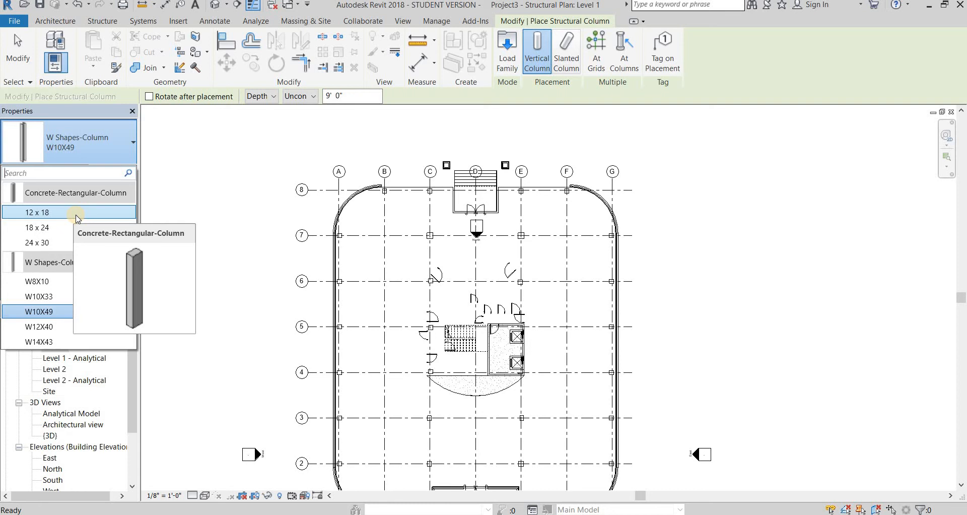
left_click(87, 212)
- Duplicate the 12 x 18 concrete column type under the name 12 x12
left_click(113, 170)
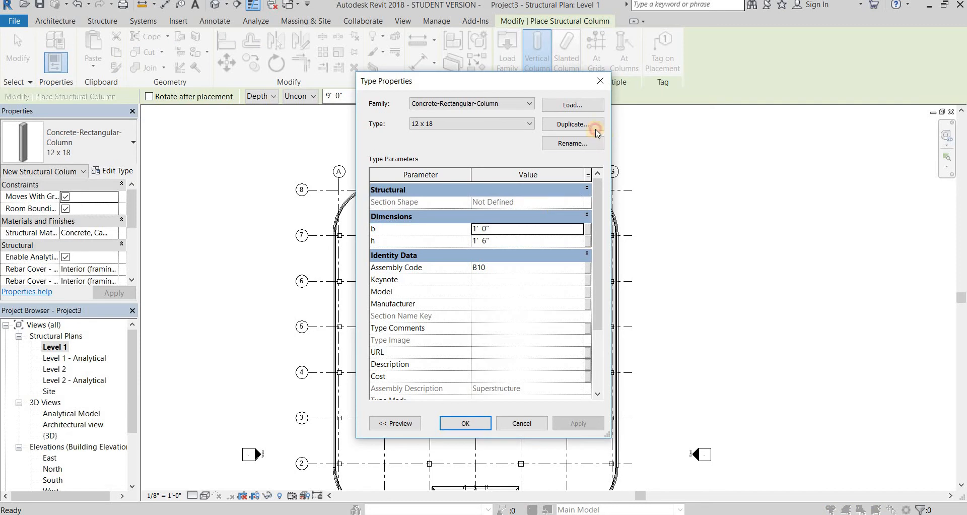
key("alt+d")
type("12 x")
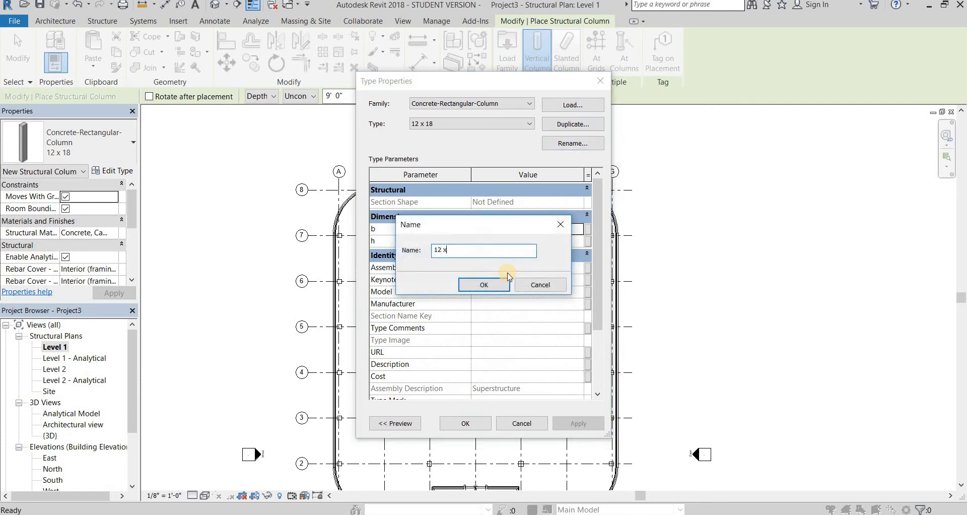
type("12")
key("Return")
- Set both the b and h dimensions of the 12 x12 column type to 1' 0" and accept the type properties
left_click(540, 245)
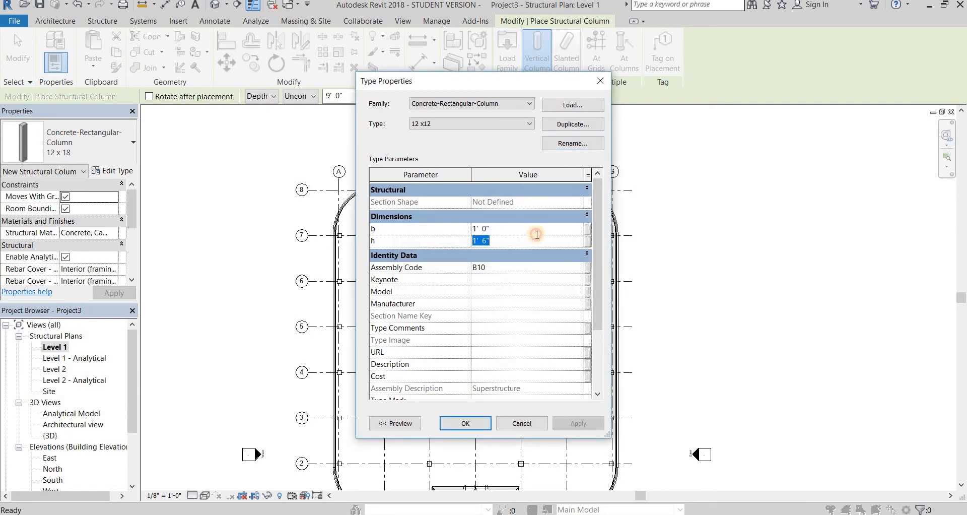
type("12")
left_click(537, 230)
type("12")
left_click(546, 252)
left_click(550, 242)
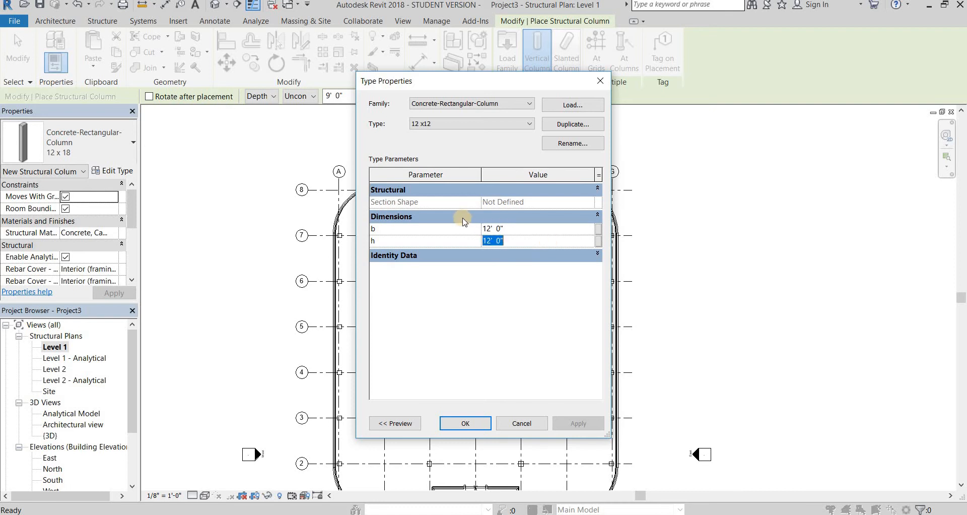
left_click(545, 222)
left_click(545, 225)
left_click(553, 190)
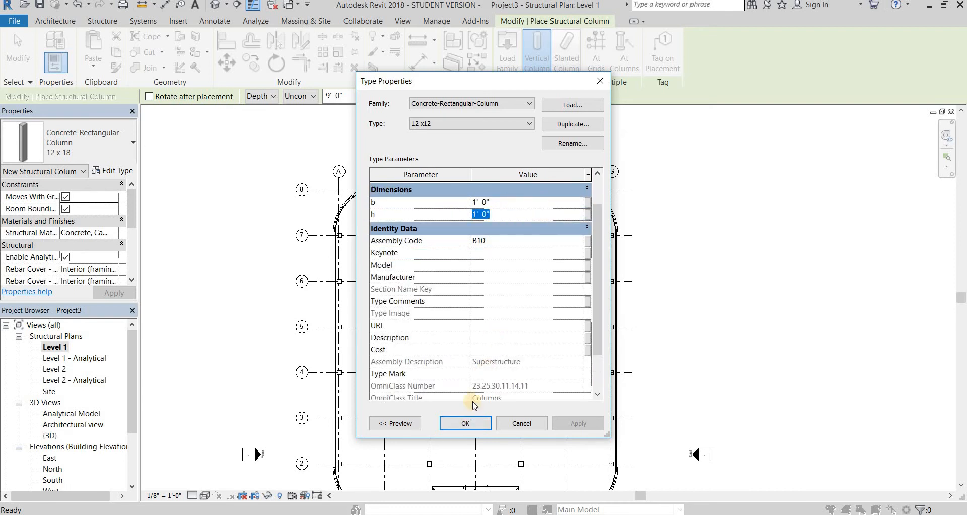
left_click(465, 423)
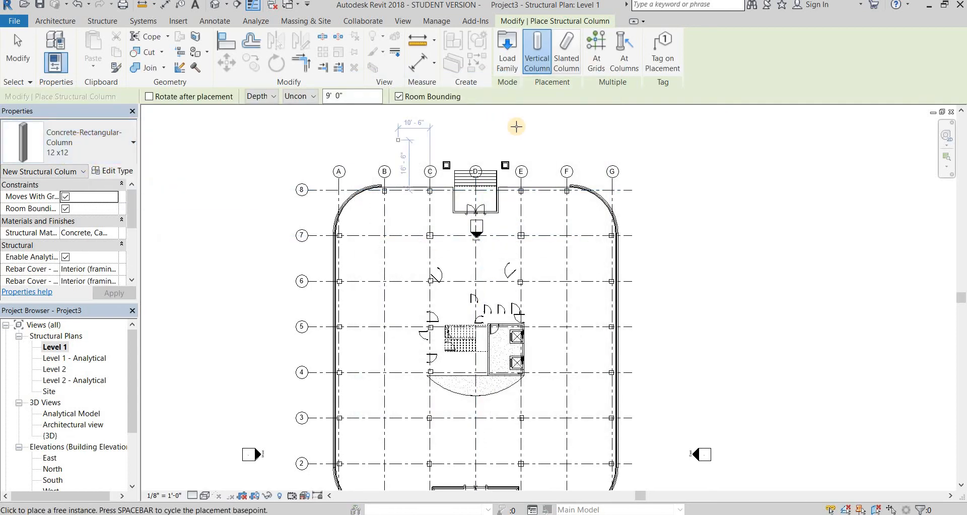
scroll(566, 190, "up", 2)
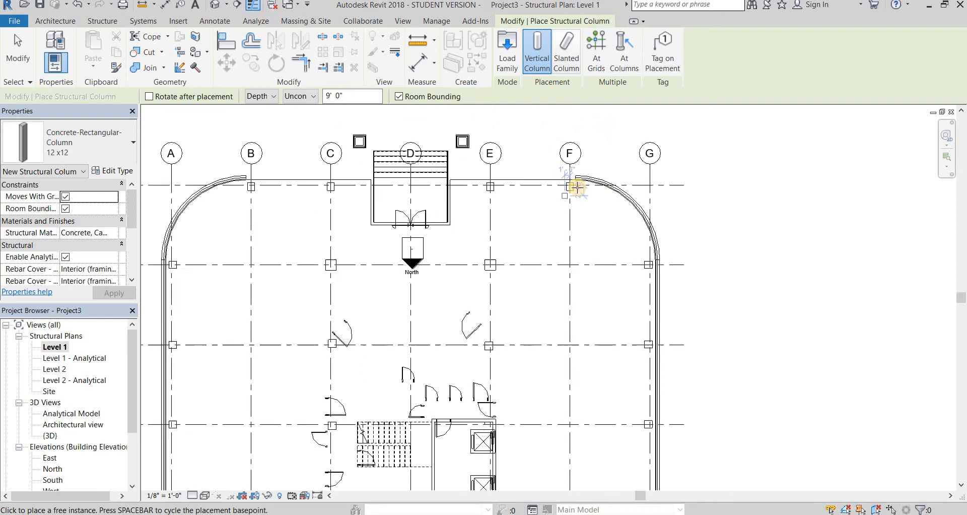
scroll(576, 186, "up", 3)
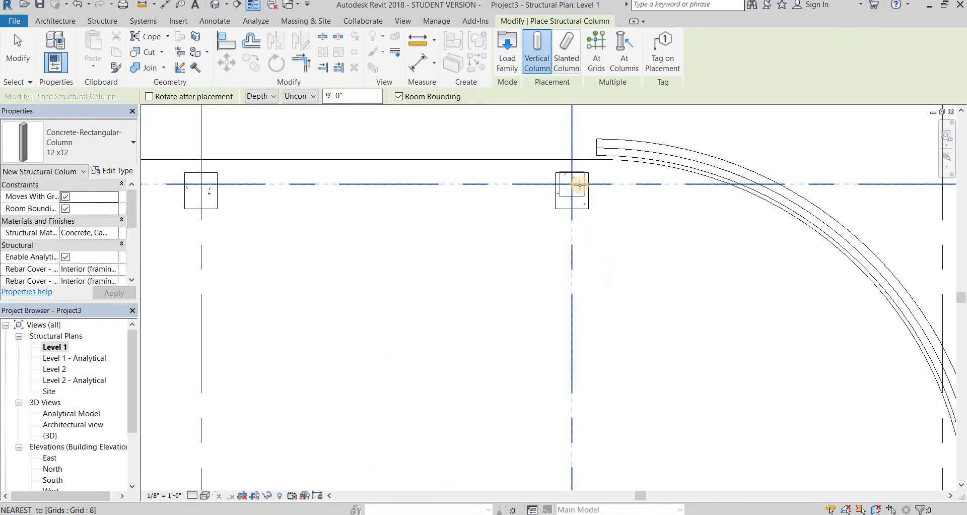
scroll(579, 186, "down", 8)
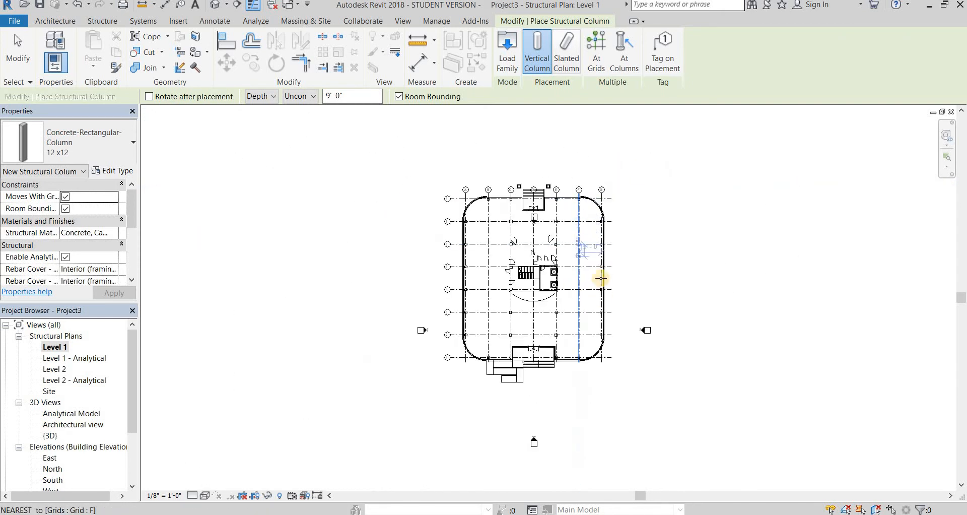
scroll(601, 278, "up", 2)
middle_click_drag(611, 224, 622, 234)
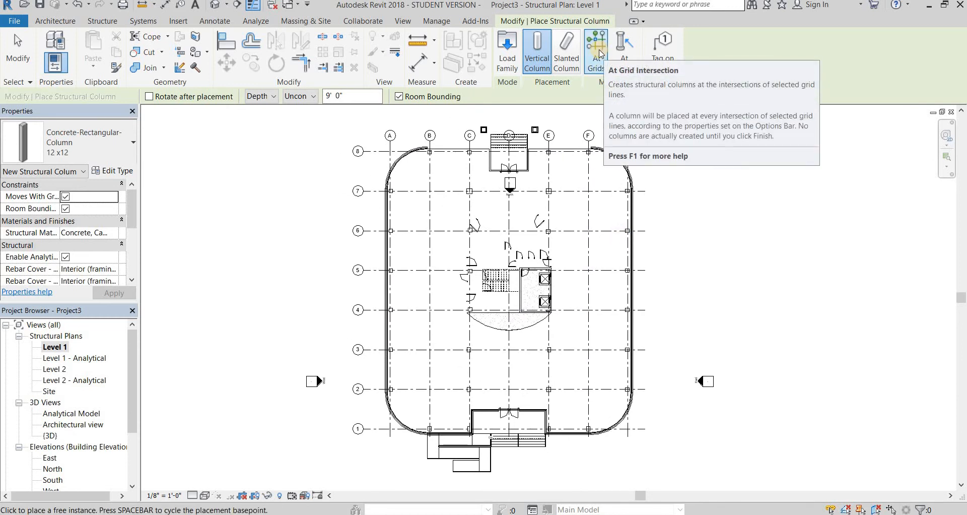
left_click(600, 55)
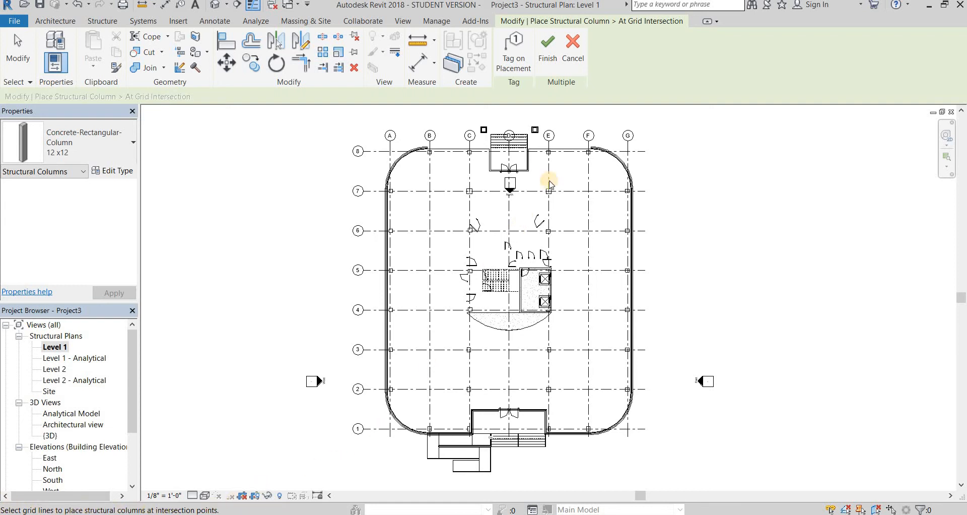
scroll(391, 155, "up", 1)
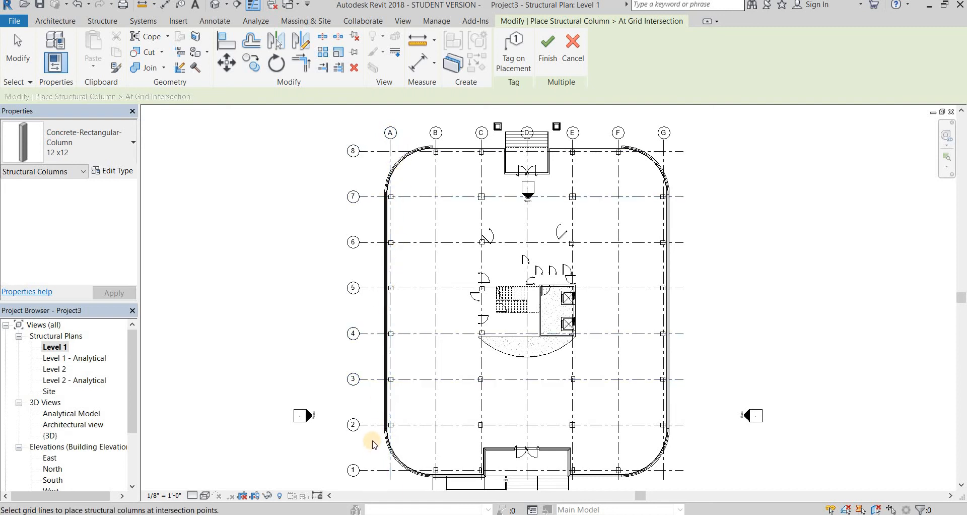
left_click_drag(363, 402, 368, 136)
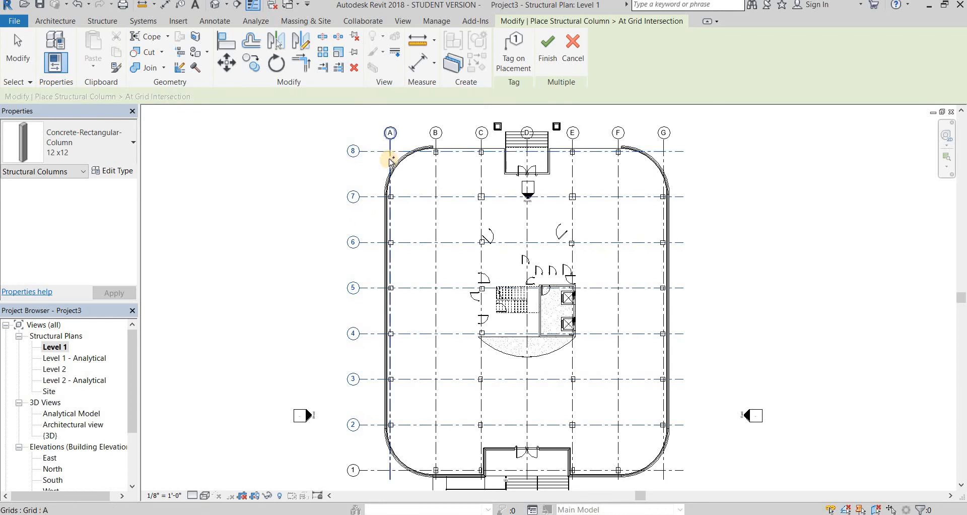
left_click(389, 159, "ctrl")
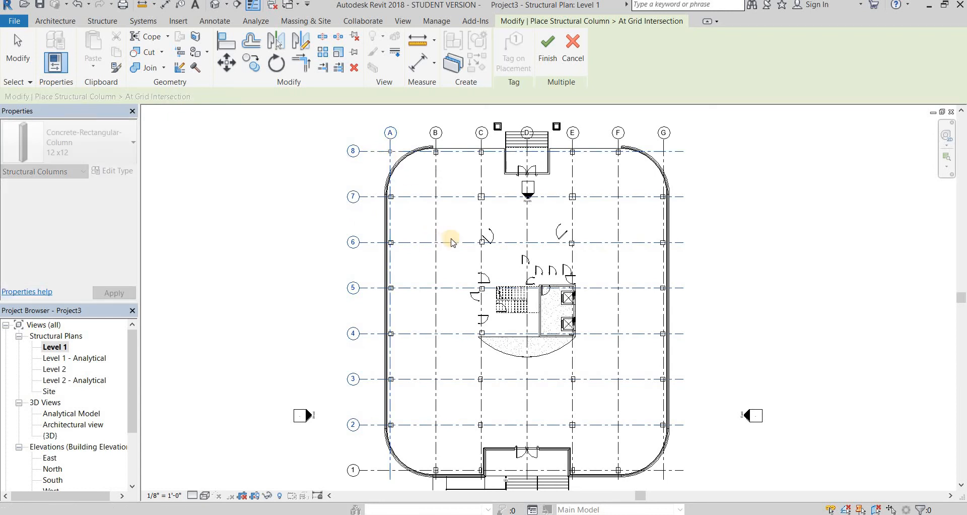
scroll(298, 276, "up", 2)
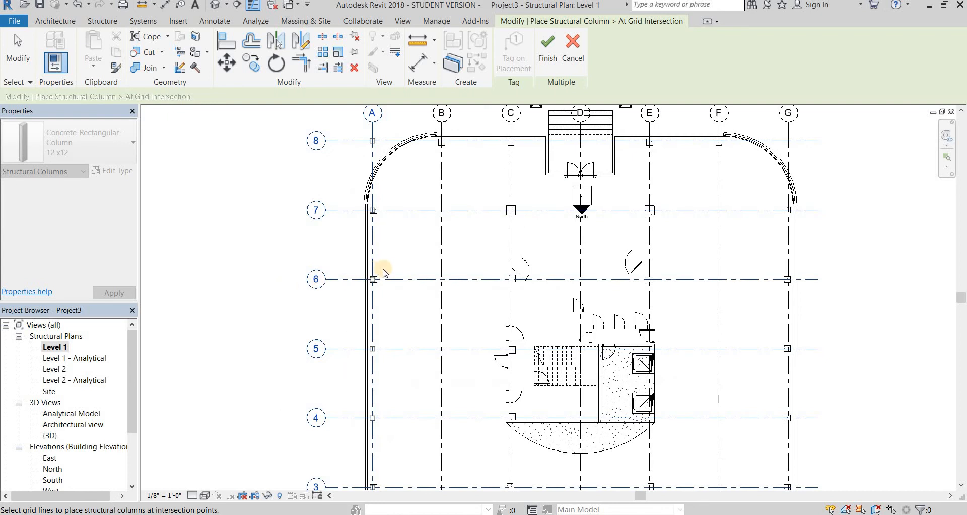
scroll(383, 272, "up", 8)
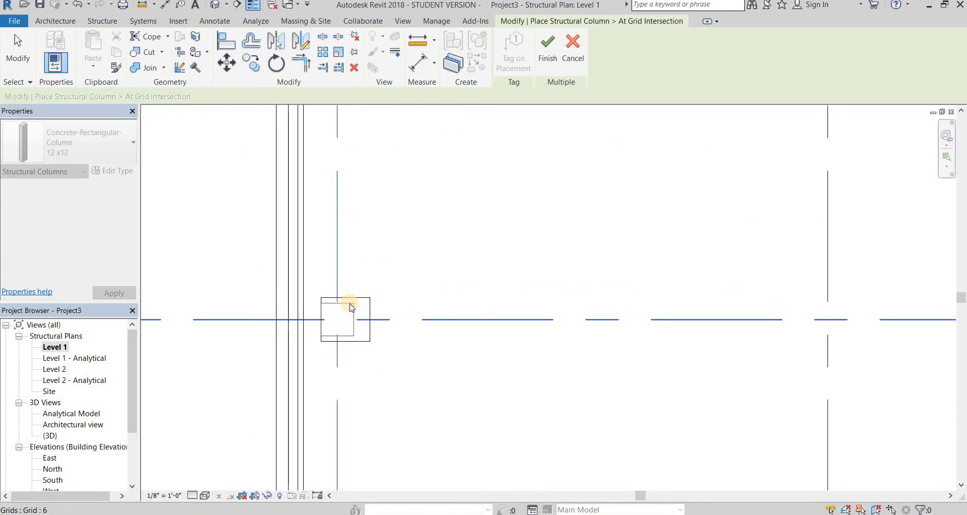
scroll(354, 294, "up", 3)
scroll(338, 278, "down", 10)
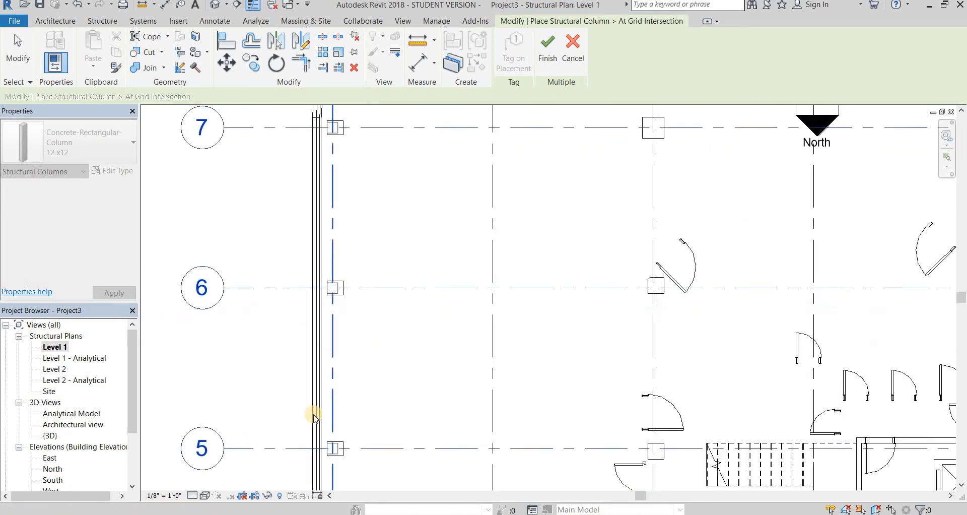
scroll(206, 464, "down", 6)
key("Escape")
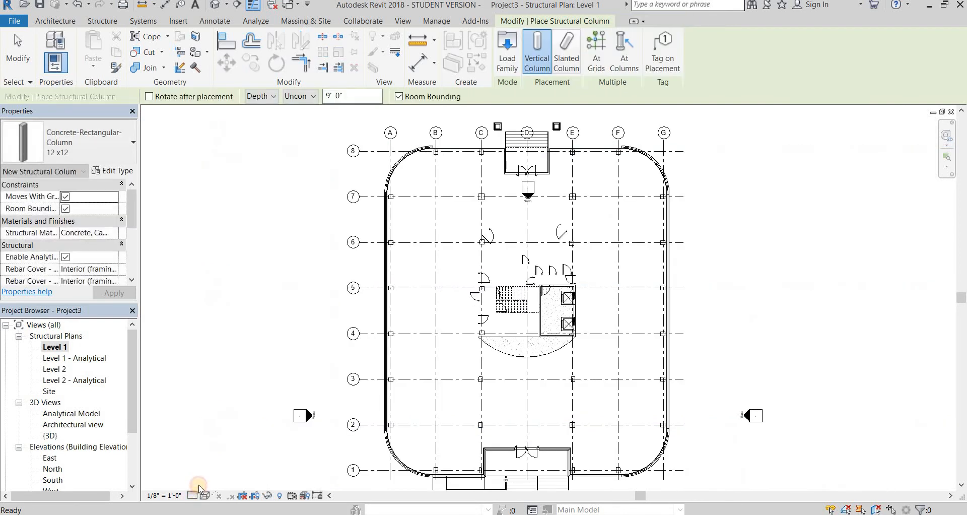
- Set the Level 1 plan's detail level to Fine and switch it to a coloured visual style
left_click(192, 495)
left_click(209, 481)
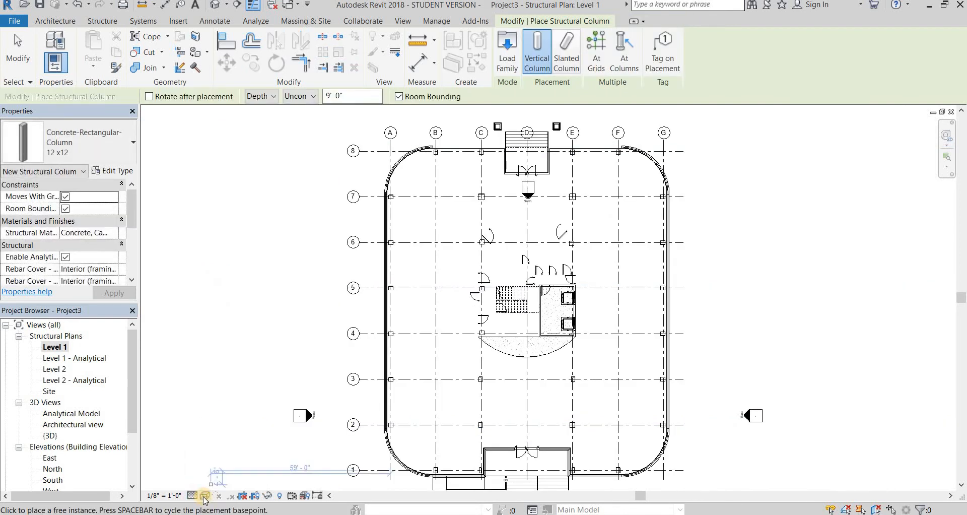
key("Escape")
key("Escape")
left_click(205, 495)
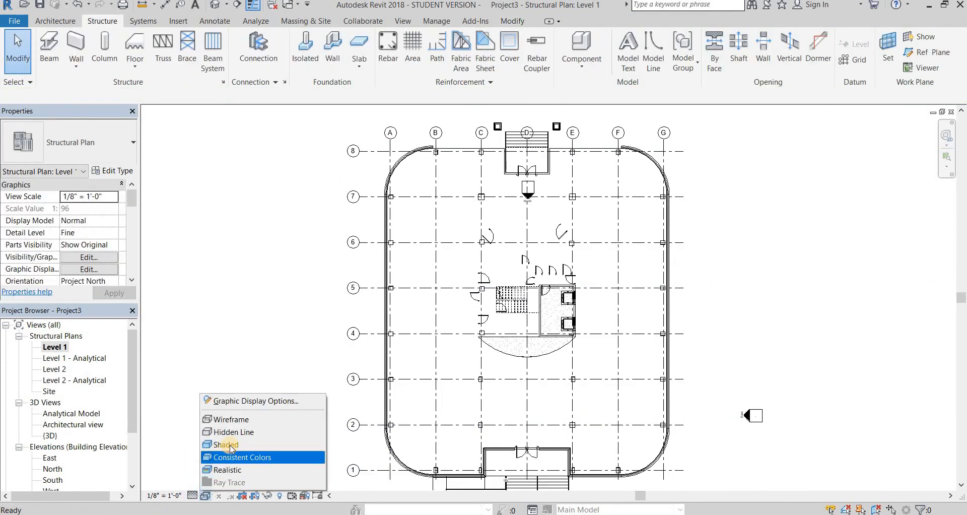
scroll(420, 250, "up", 4)
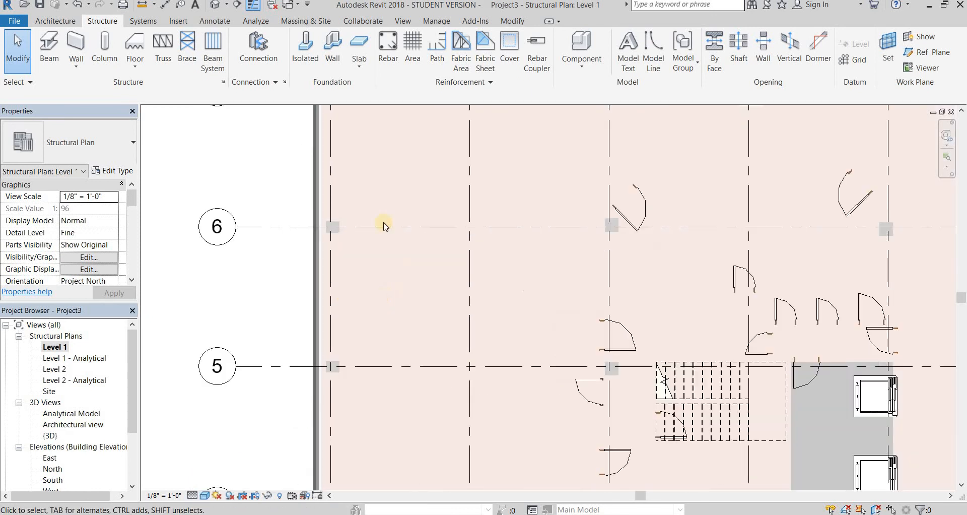
- Open the default 3D view and orbit around the linked building
left_click(221, 9)
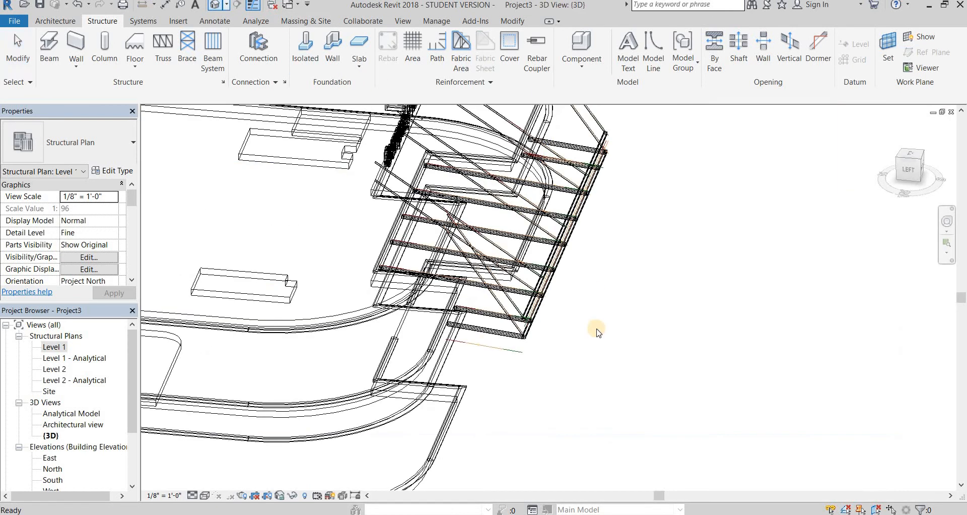
middle_click_drag(517, 324, 501, 287, "shift")
middle_click_drag(575, 267, 662, 275, "shift")
scroll(717, 193, "down", 5)
middle_click_drag(716, 191, 664, 289, "shift")
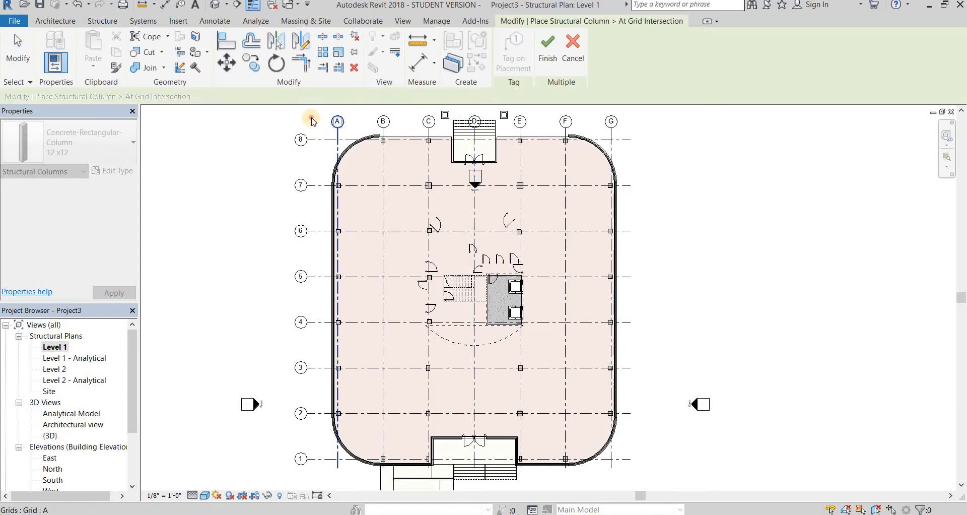
- Place 12 x12 concrete columns at the intersections of grid A with grids 1 to 8 on Level 1
left_click_drag(299, 402, 341, 471)
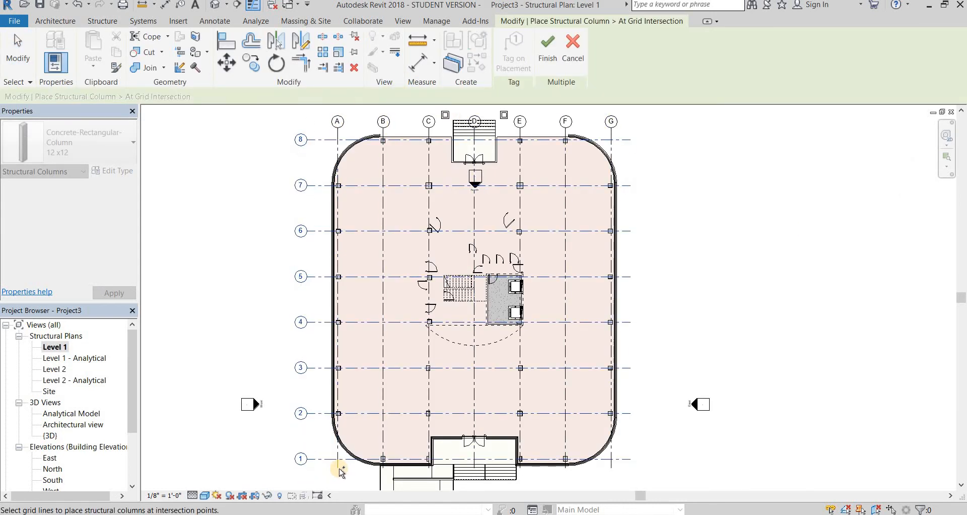
left_click(549, 45)
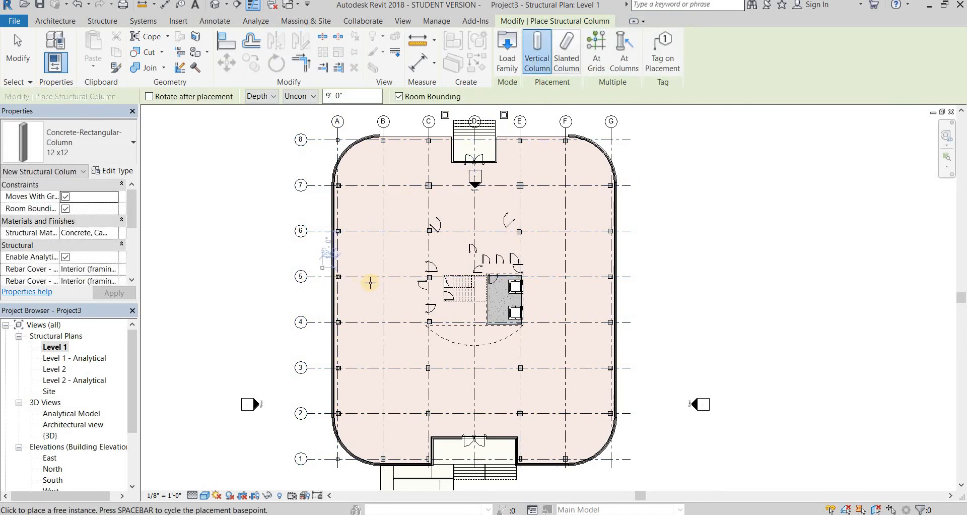
key("Escape")
- Inspect the grid A columns in the 3D view and select the one at A-3 to check its base and top level constraints
key("ctrl+Tab")
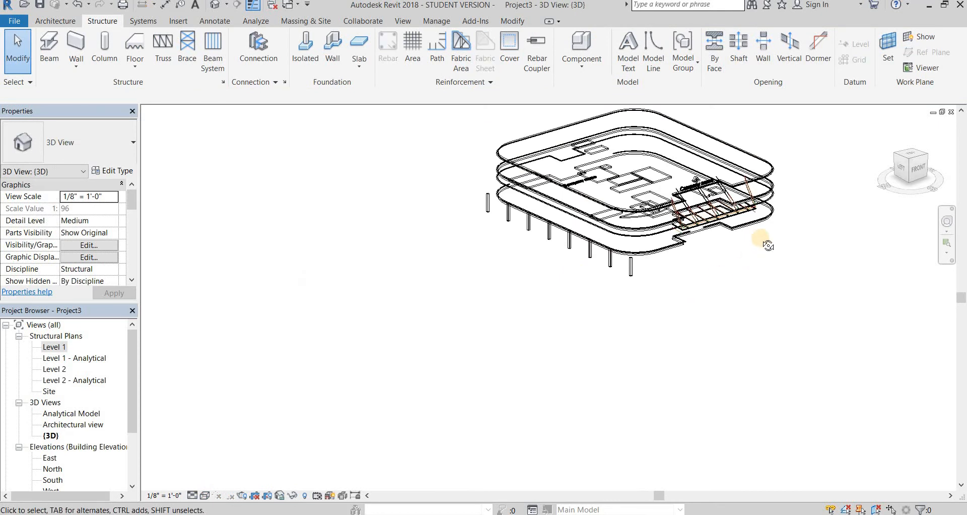
middle_click_drag(760, 237, 632, 266, "shift")
scroll(627, 276, "down", 2)
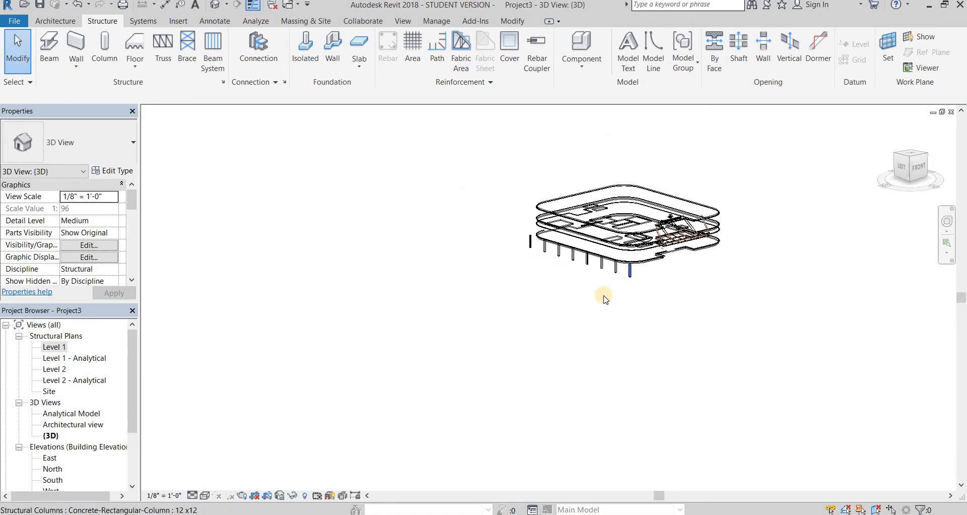
scroll(630, 272, "up", 3)
middle_click_drag(728, 271, 367, 272, "shift")
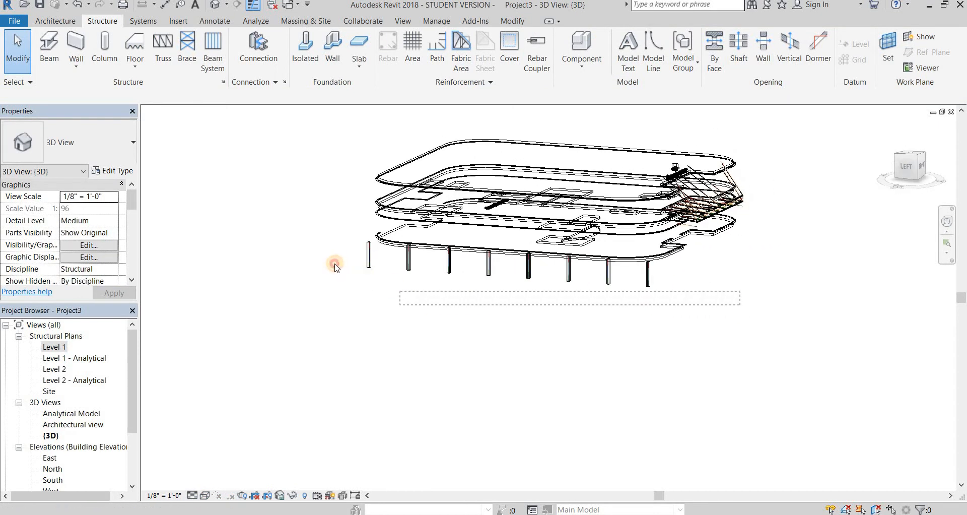
left_click_drag(325, 269, 324, 269)
left_click(544, 333)
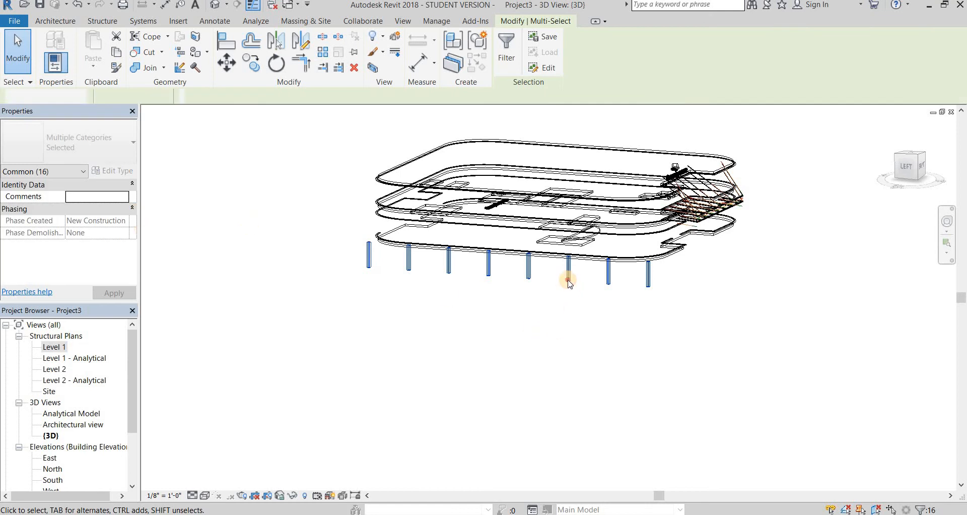
left_click(568, 277)
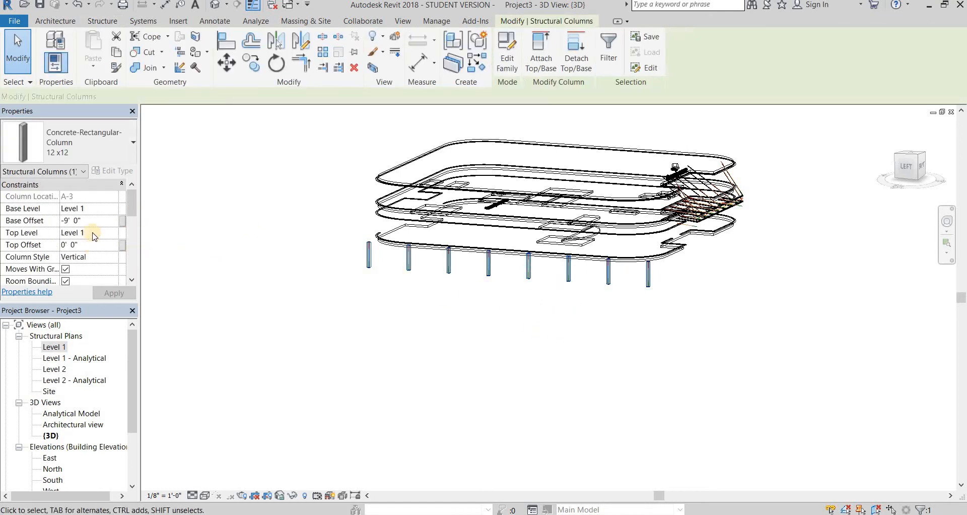
- Constrain all eight grid A concrete columns with base level Foundation and top level Level 2
left_click(113, 205)
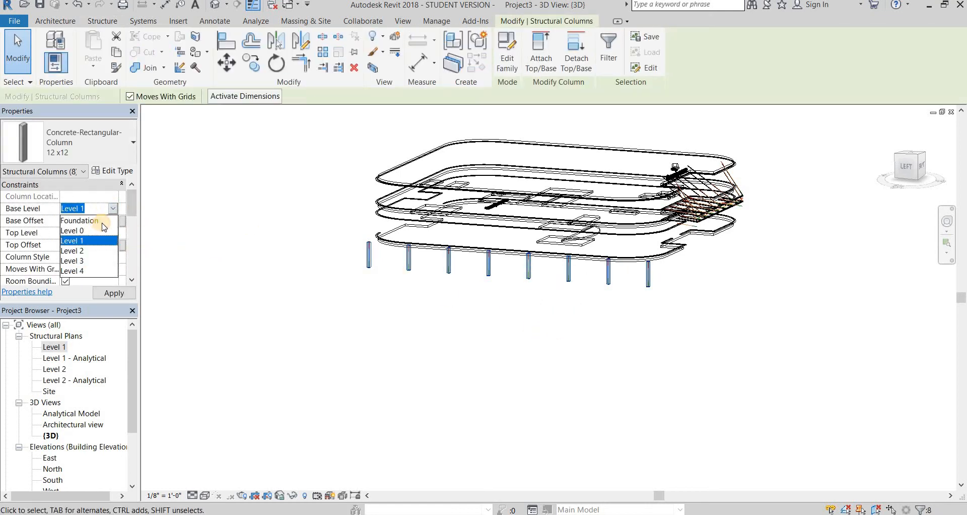
left_click(80, 221)
left_click(115, 235)
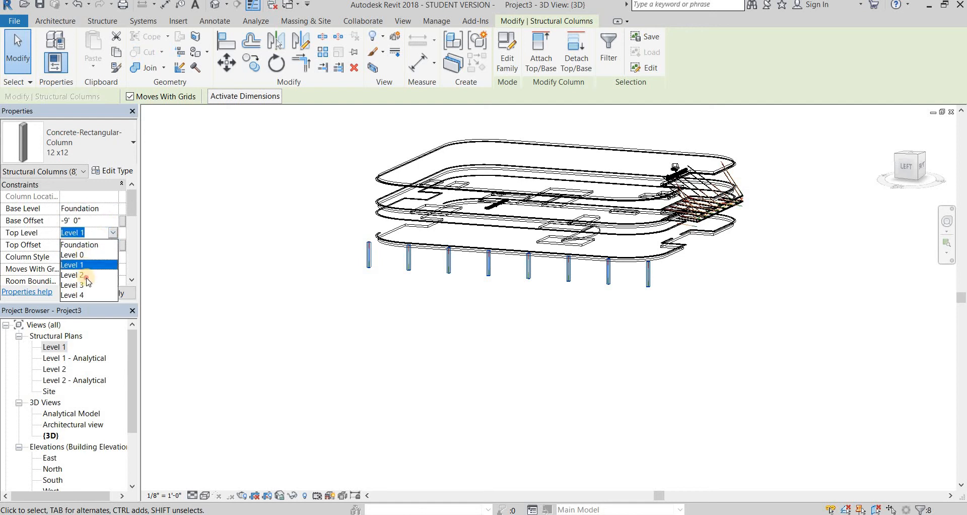
left_click(84, 273)
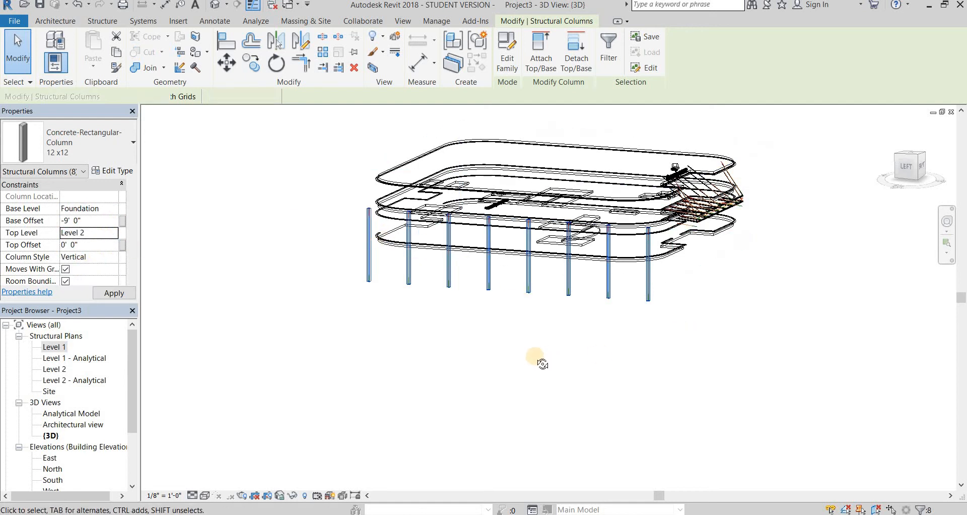
- Switch the 3D view's visual style to Shaded and orbit around the columns and the linked building
middle_click_drag(539, 358, 192, 496, "shift")
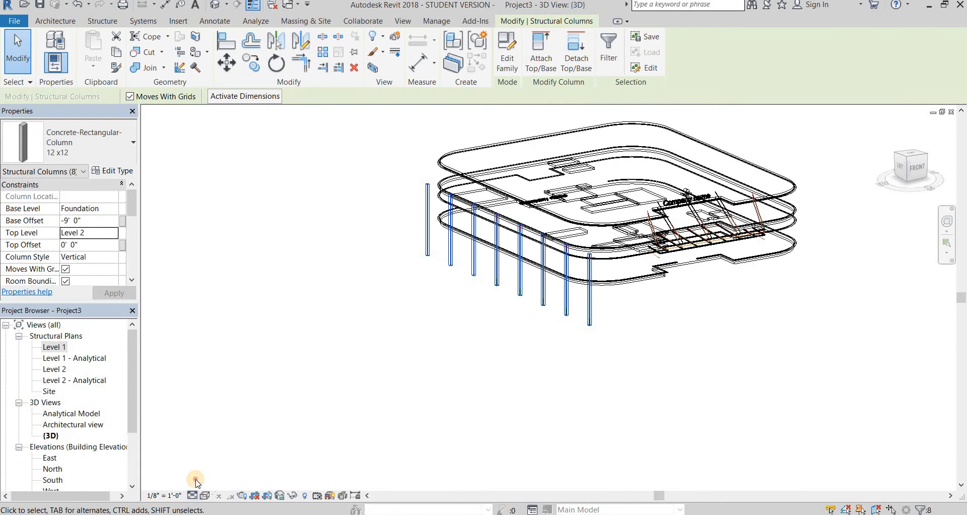
left_click(192, 495)
left_click(196, 480)
left_click(204, 496)
left_click(213, 446)
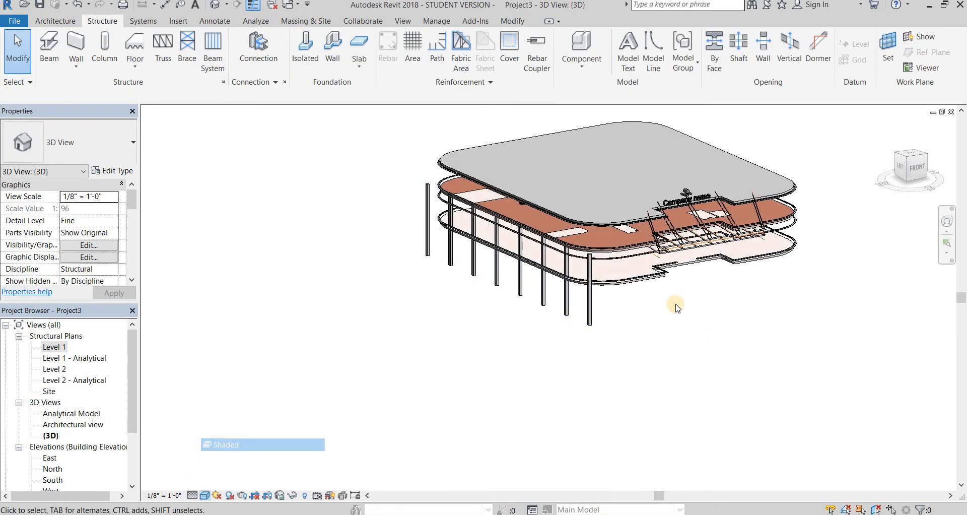
scroll(663, 303, "up", 5)
middle_click_drag(514, 257, 627, 328, "shift")
scroll(626, 320, "down", 3)
middle_click_drag(499, 310, 619, 320, "shift")
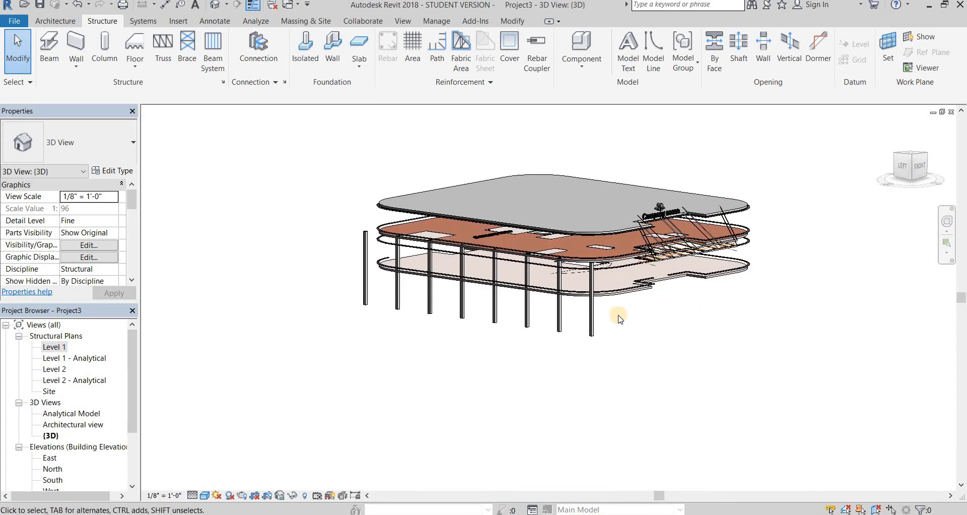
- Set the base offset to 0' 0" for the column at A-1 and for all other 12 x12 columns on grid A
left_click(593, 327)
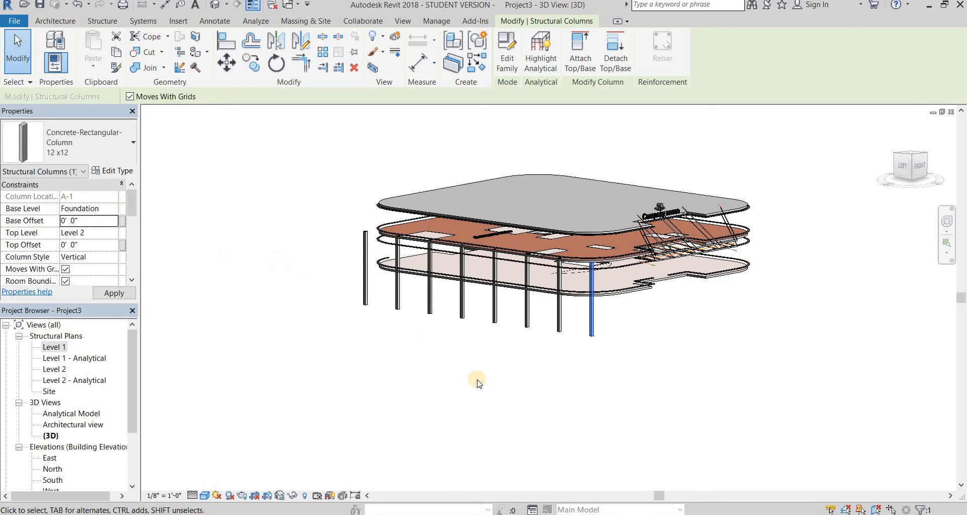
left_click(560, 330)
key("s")
key("a")
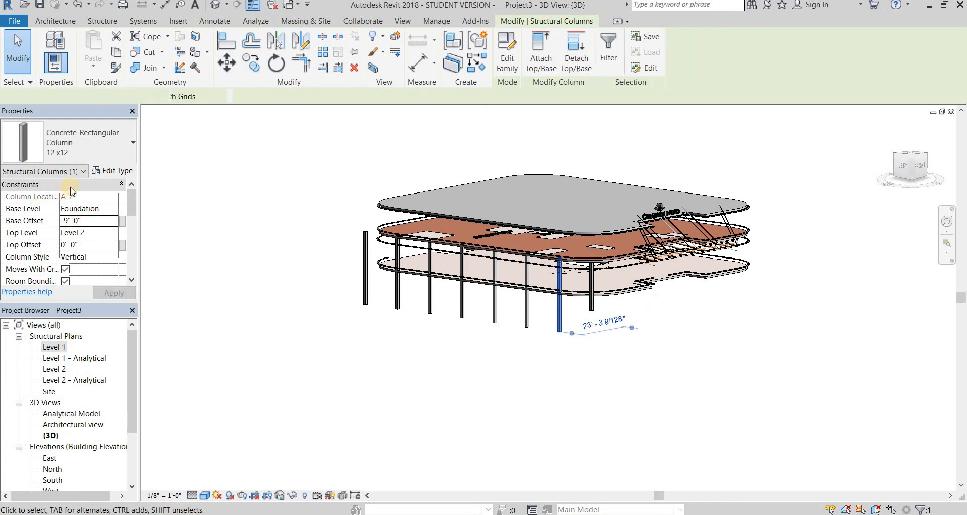
left_click(99, 222)
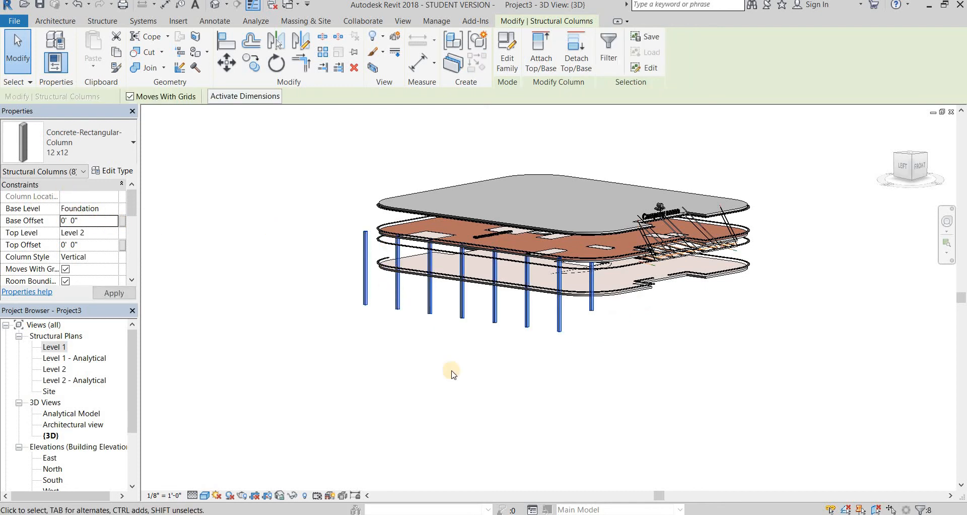
left_click(680, 324)
middle_click_drag(479, 288, 366, 343, "shift")
scroll(375, 367, "up", 5)
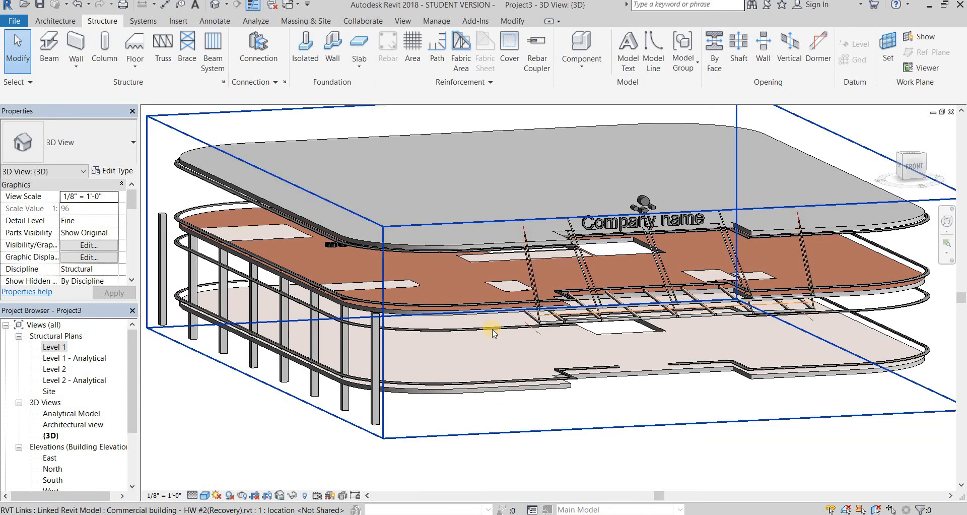
scroll(493, 333, "down", 3)
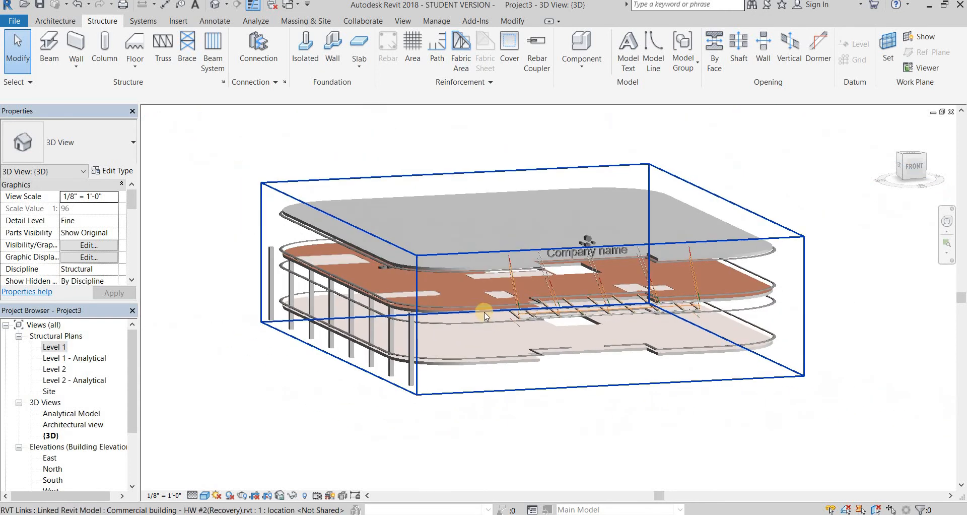
- Open the Level 2 structural plan and place W8X10 columns at the intersections of grid A with grids 1 to 8
double_click(55, 369)
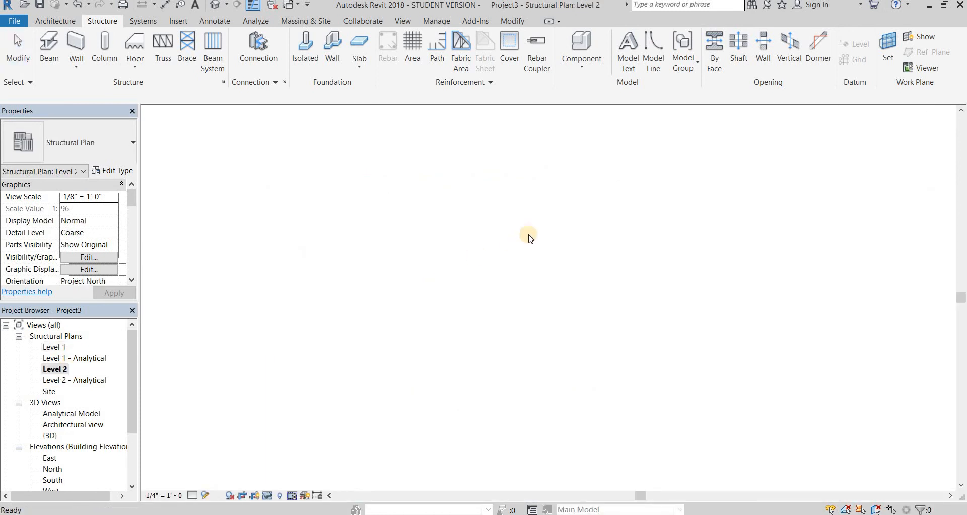
middle_click_drag(486, 278, 462, 354)
scroll(484, 294, "down", 2)
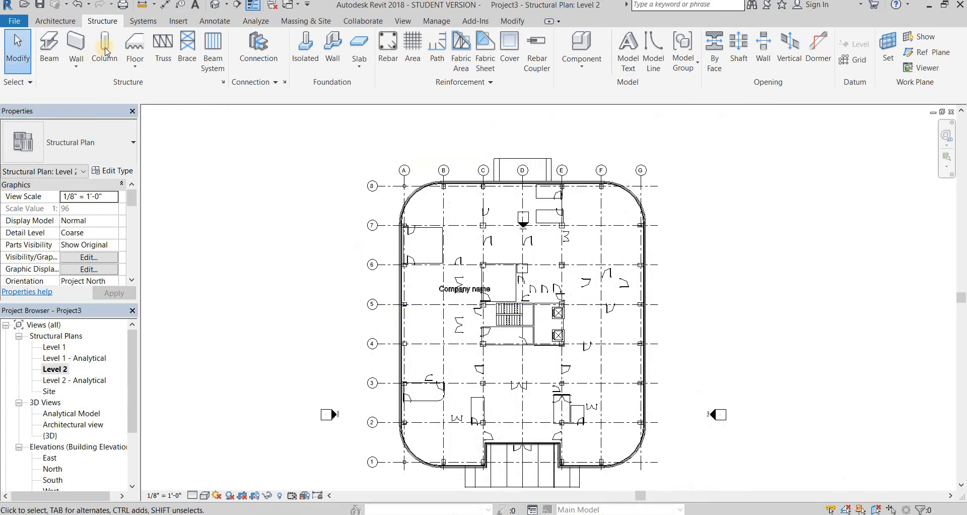
left_click(80, 146)
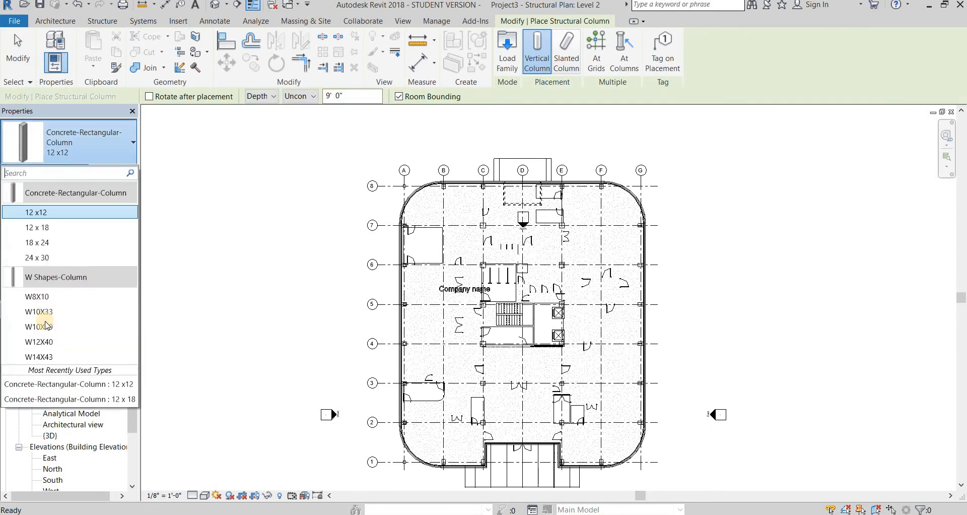
left_click(54, 301)
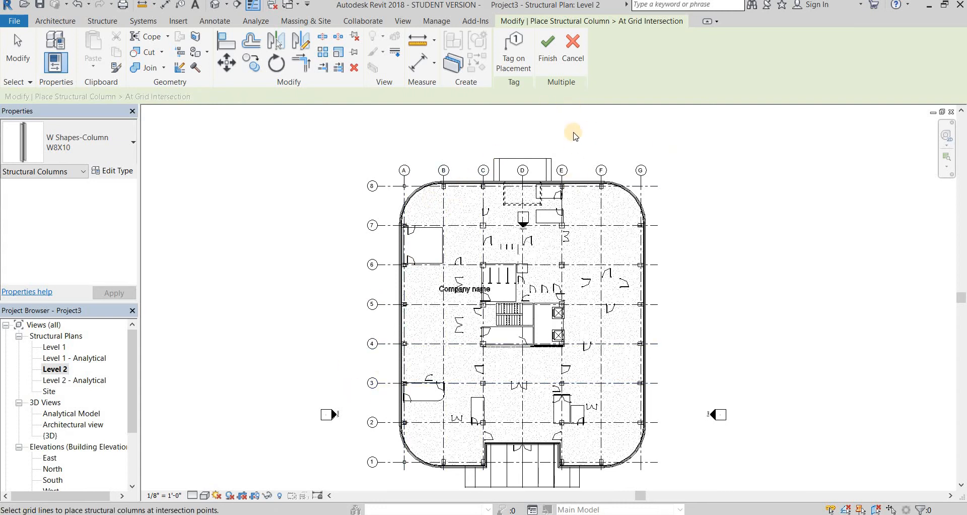
left_click(573, 66)
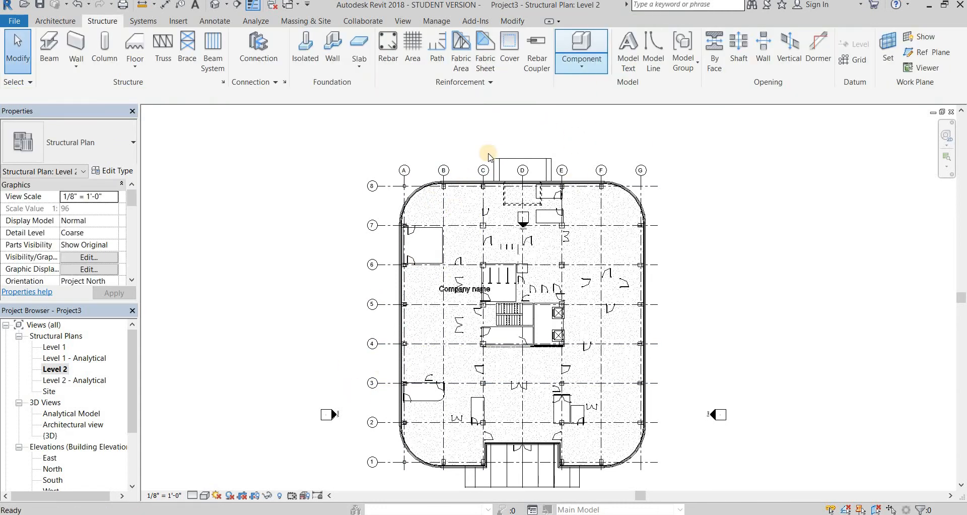
left_click(119, 58)
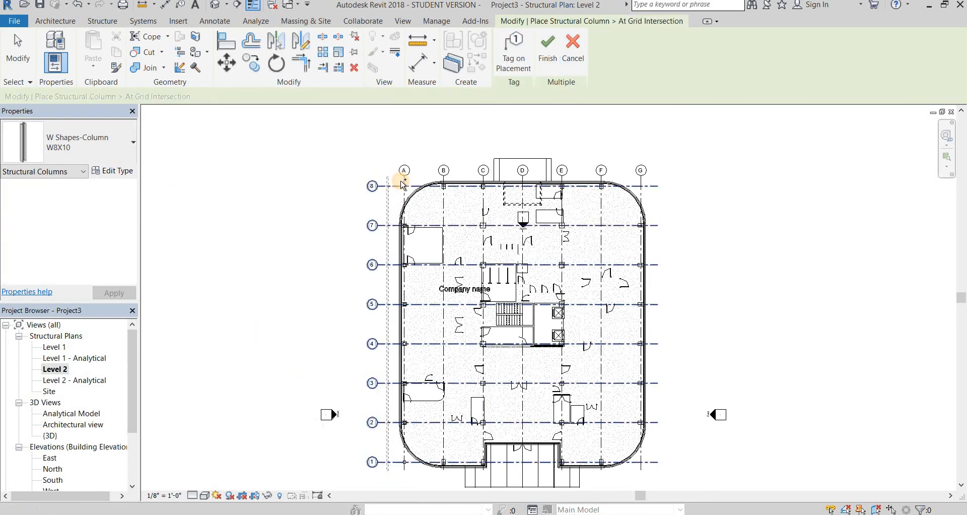
left_click(550, 48)
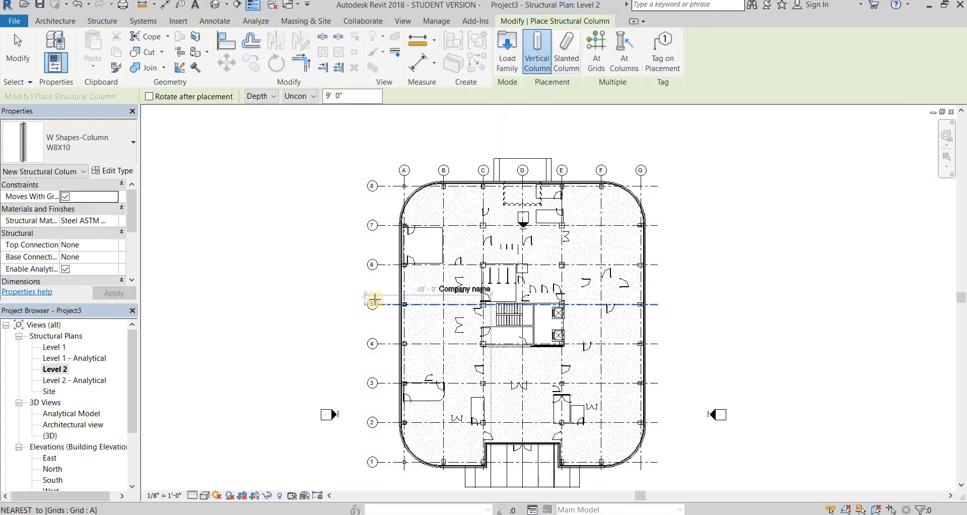
- Temporarily hide all 12 x12 concrete columns in the 3D view and examine what remains along grid A
key("ctrl+Tab")
middle_click_drag(445, 341, 497, 333, "shift")
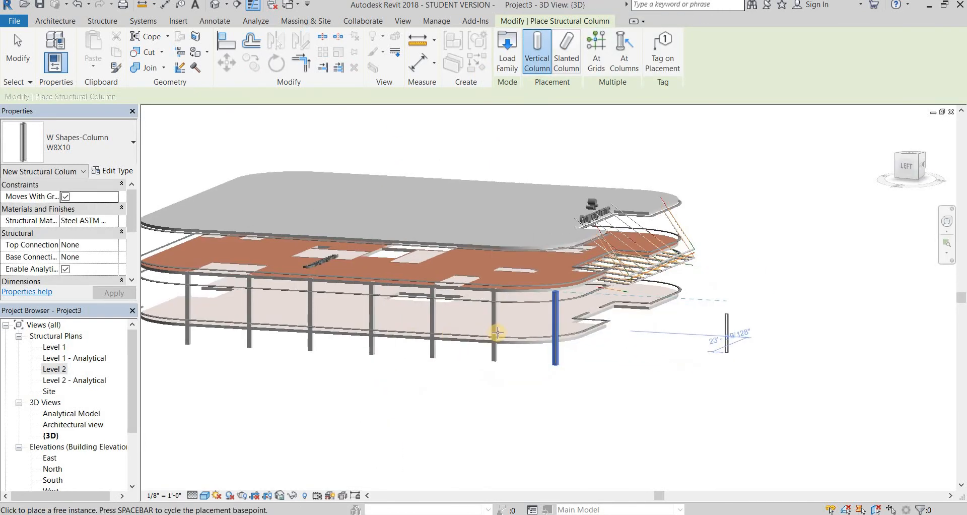
key("Escape")
key("Escape")
left_click(556, 319)
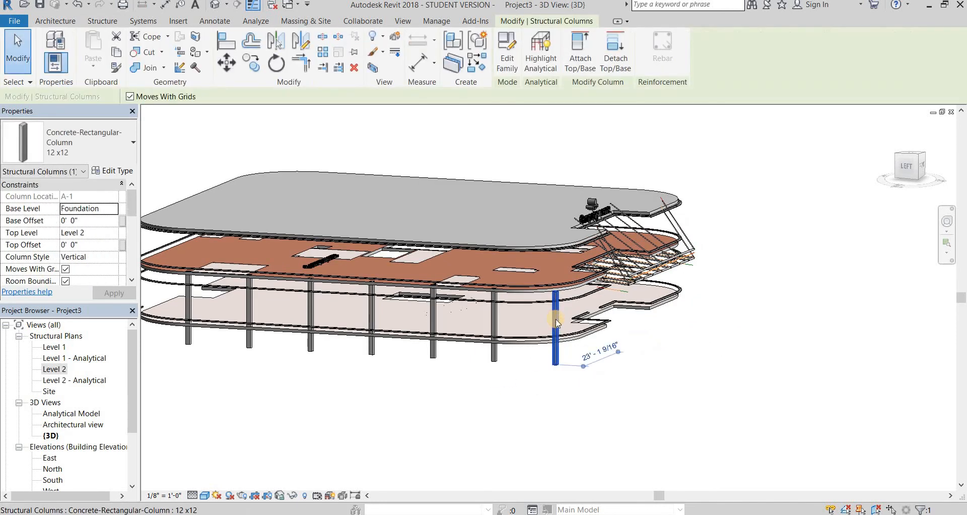
key("s")
key("a")
key("h")
key("h")
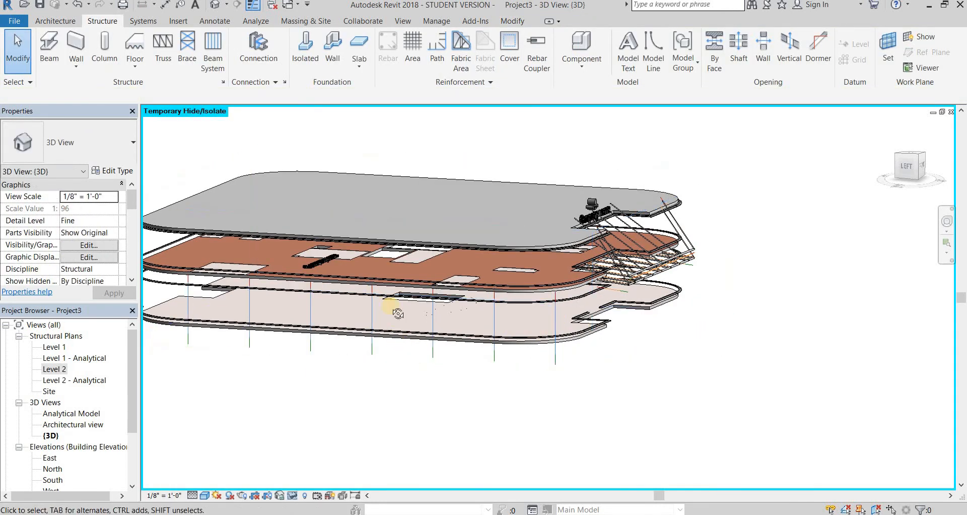
middle_click_drag(391, 305, 437, 358, "shift")
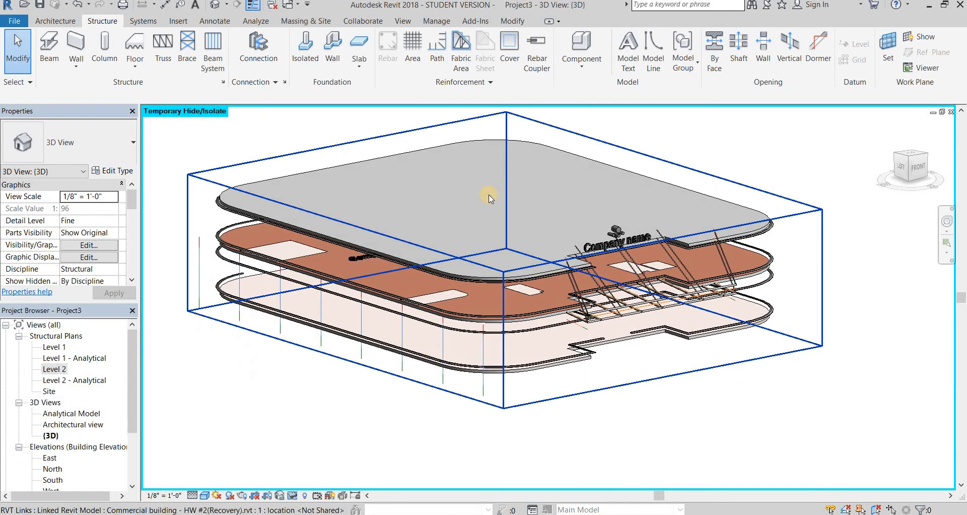
- Repeat the W8X10 column placement at grid A with grids 1 to 8 on Level 2, and check it in 3D and plan
key("ctrl+Tab")
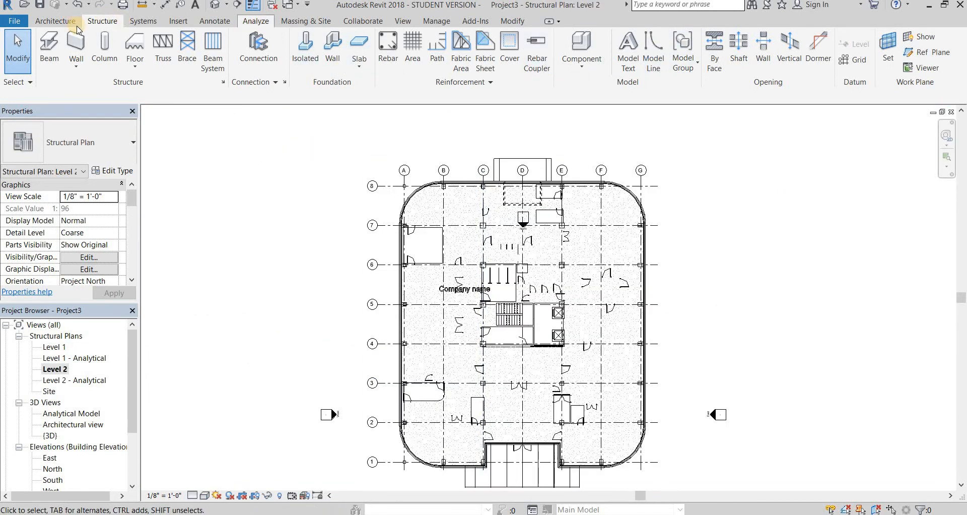
left_click(104, 48)
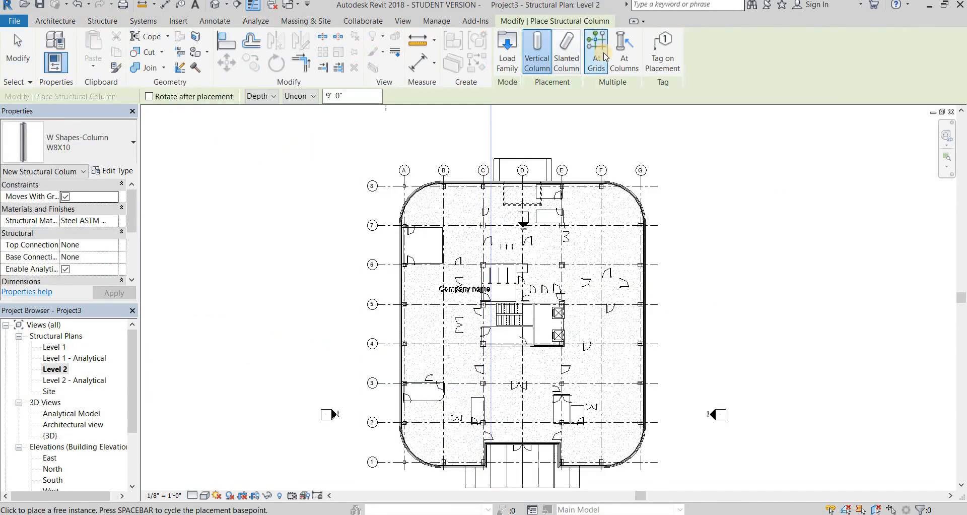
left_click_drag(382, 476, 364, 378)
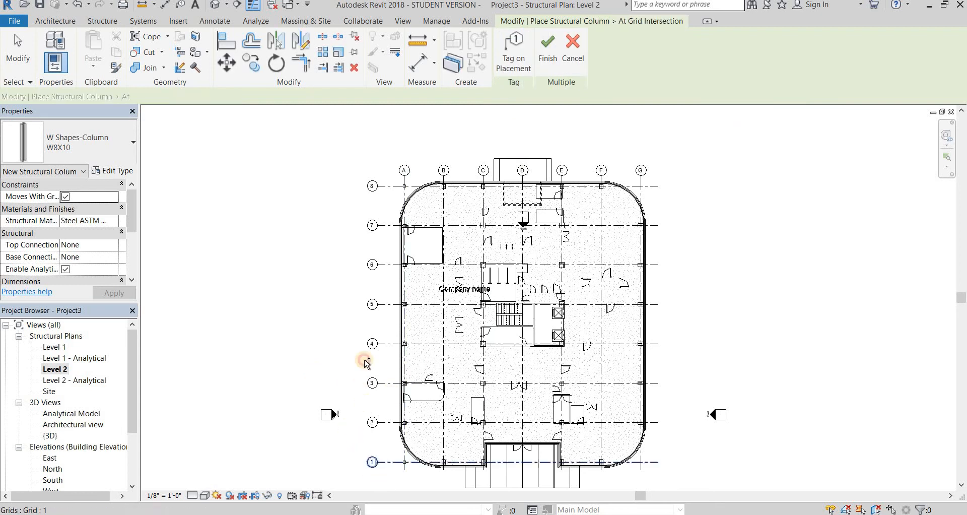
left_click_drag(388, 194, 375, 167)
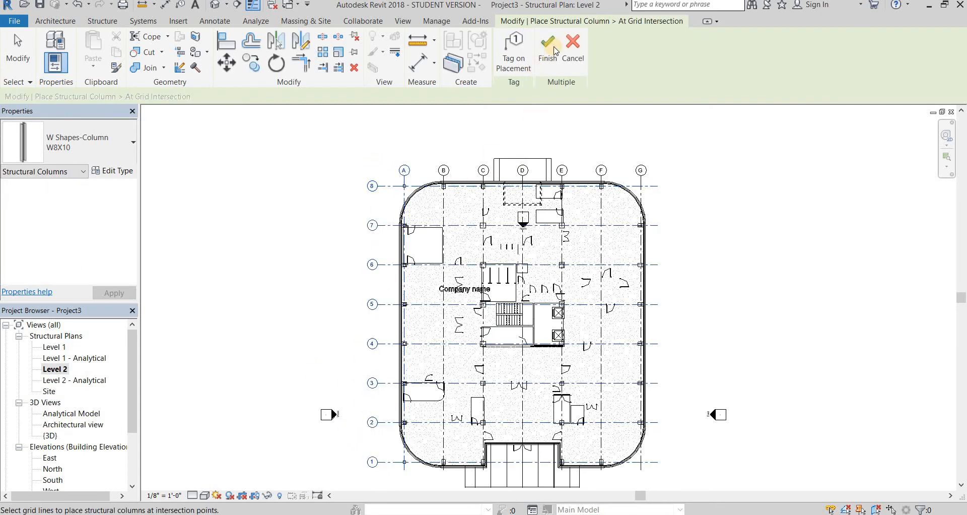
left_click(546, 52)
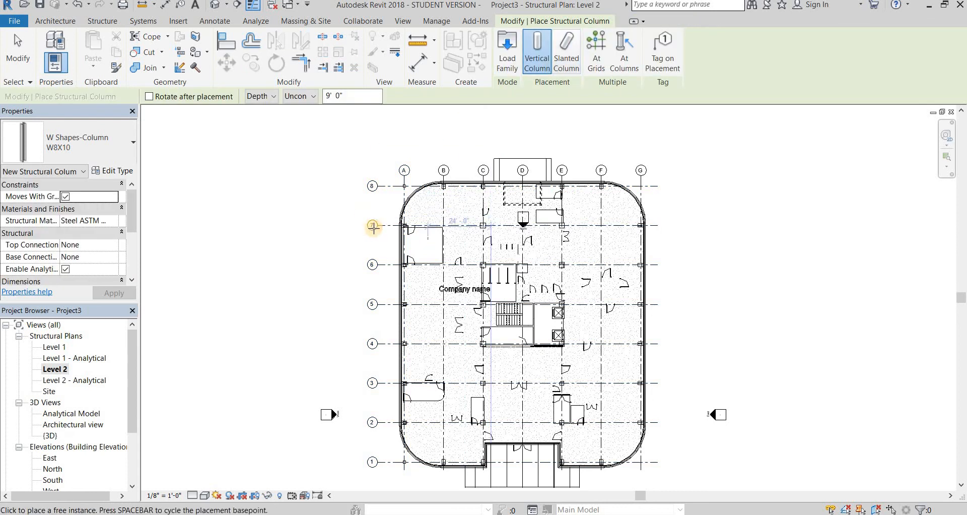
key("Escape")
key("Escape")
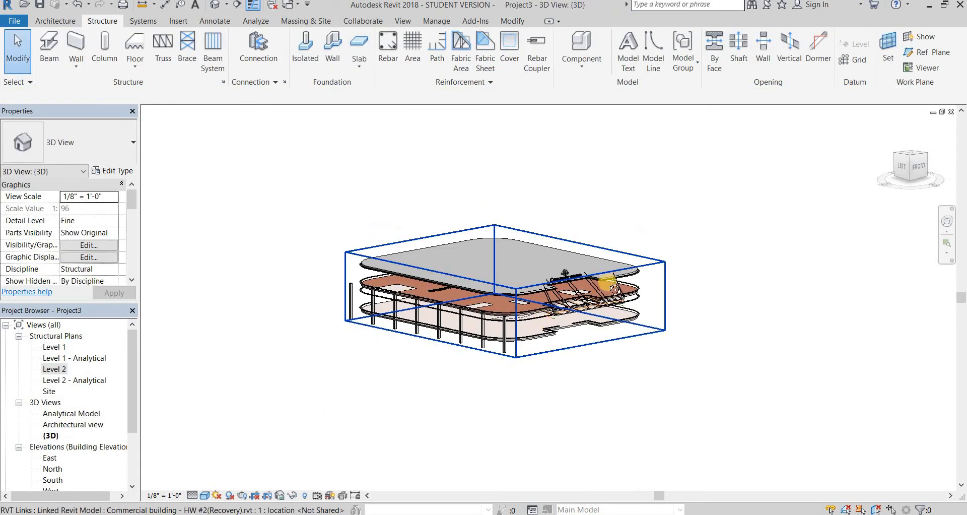
middle_click_drag(607, 284, 480, 324, "shift")
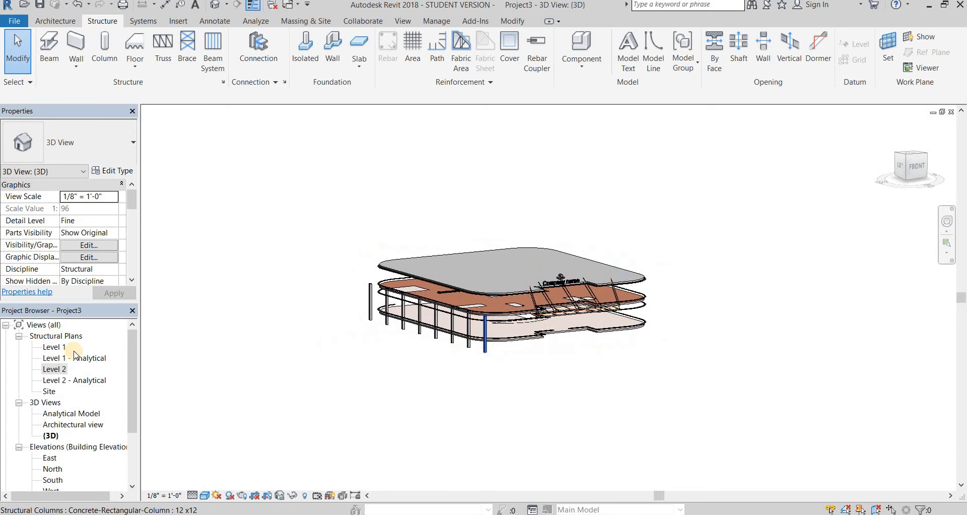
double_click(54, 368)
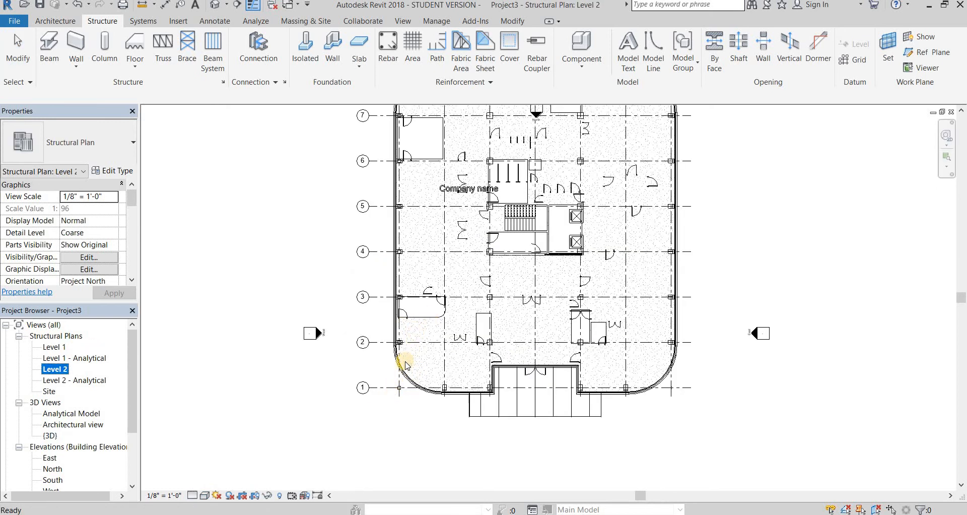
scroll(406, 364, "up", 4)
scroll(385, 337, "down", 4)
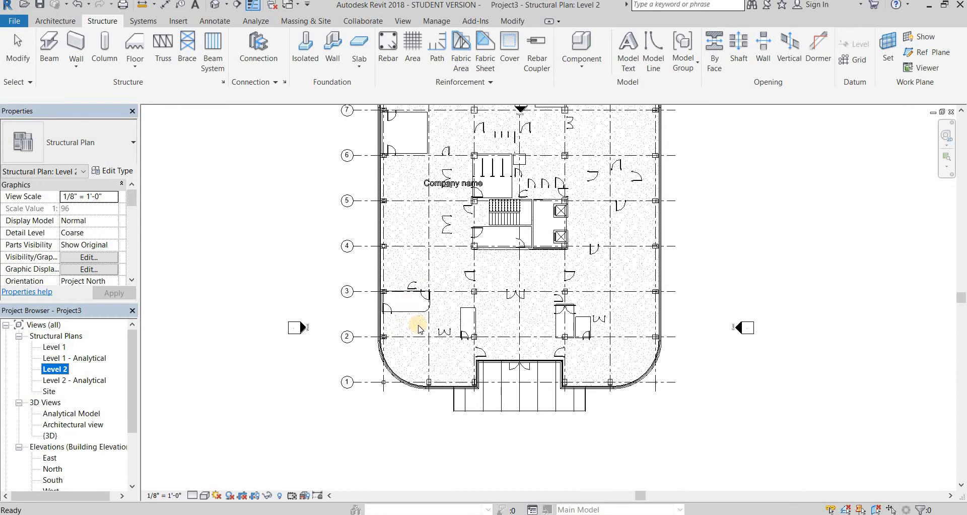
- Create new structural plan views for the Foundation, Level 0, Level 3 and Level 4 levels
left_click(402, 21)
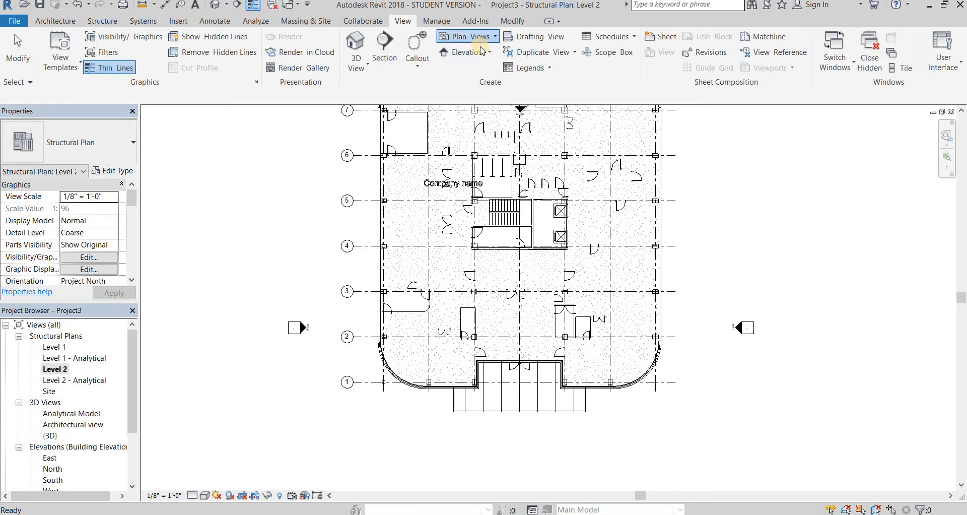
left_click(476, 37)
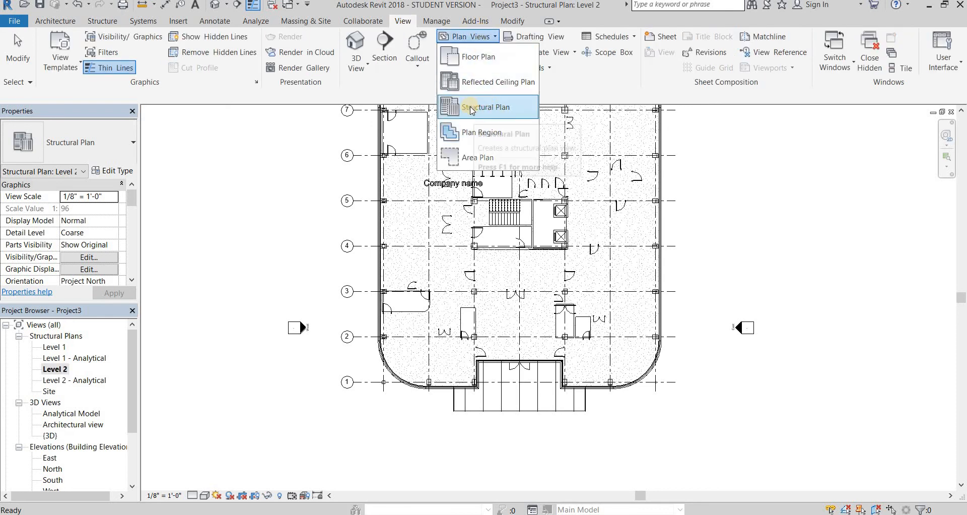
left_click(489, 109)
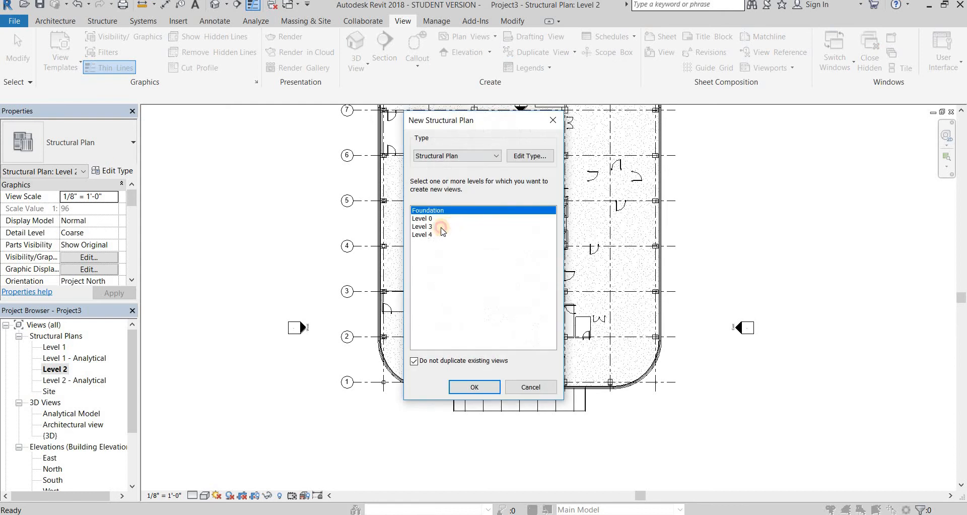
left_click(437, 227)
left_click(443, 214)
left_click(431, 235, "shift")
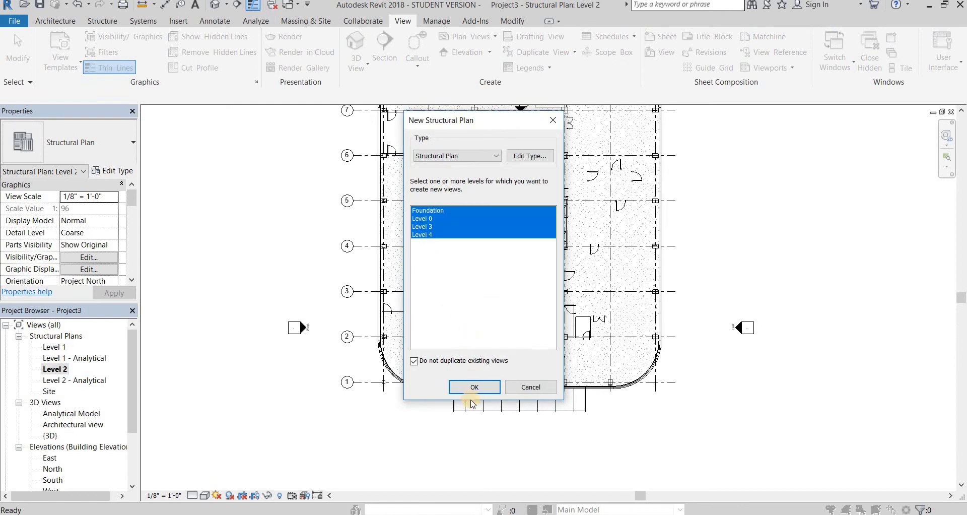
left_click(476, 387)
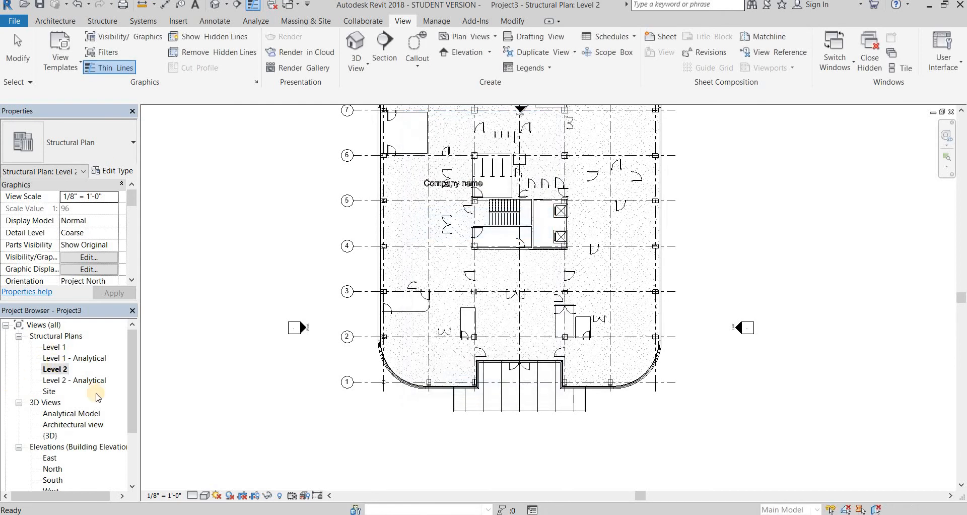
- Open the Level 3 structural plan and place W8X10 columns at the intersections of grid A with grids 1 to 8
double_click(52, 413)
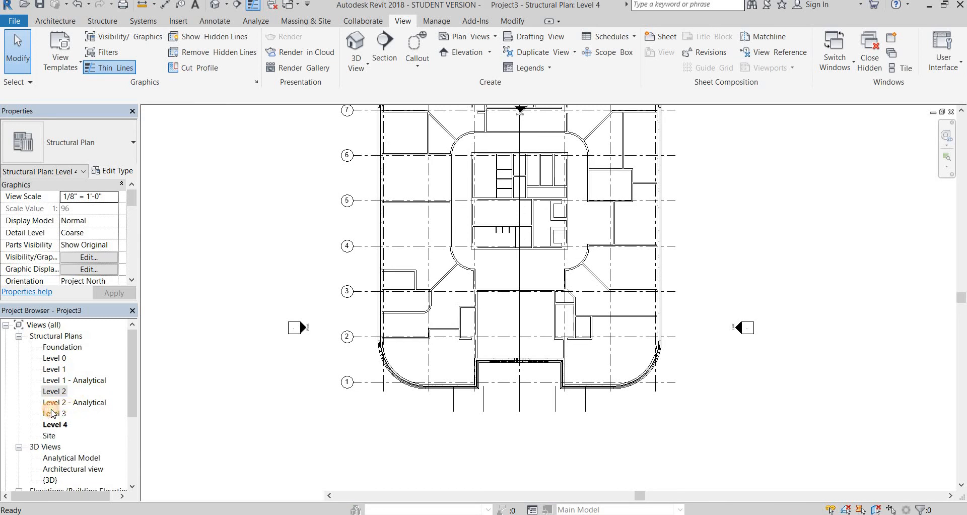
middle_click_drag(438, 280, 438, 355)
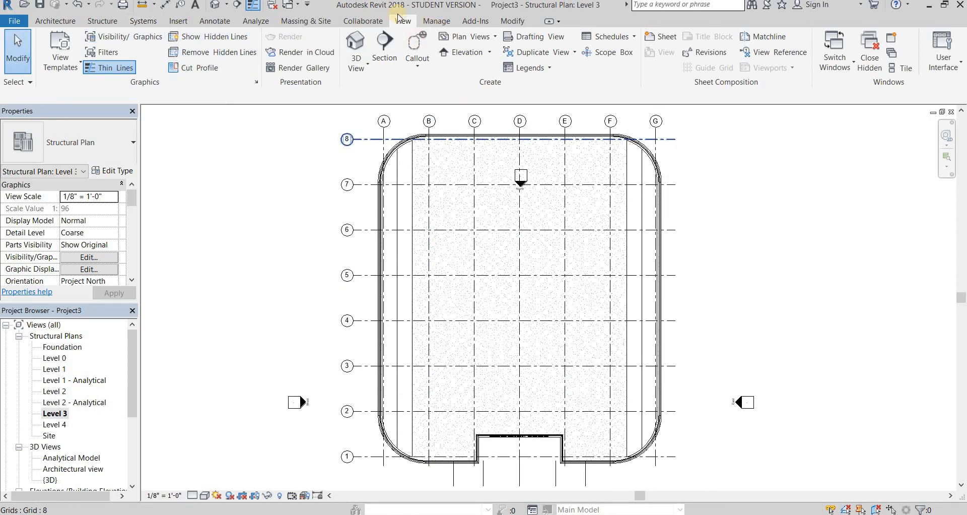
left_click(99, 21)
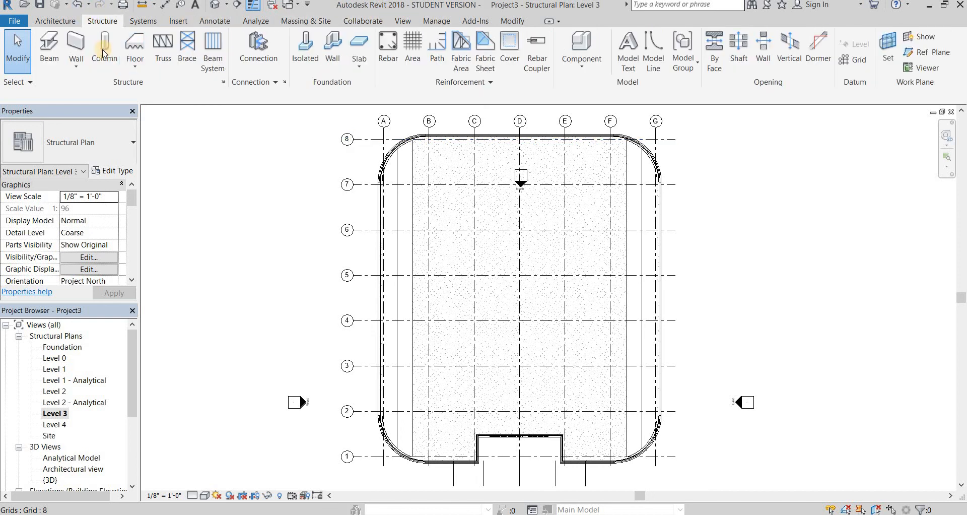
left_click(623, 53)
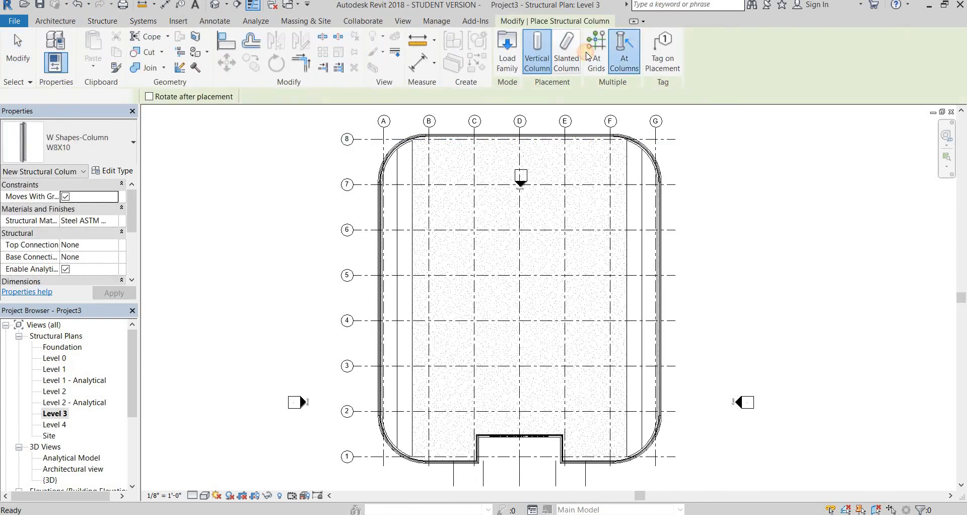
left_click(573, 52)
left_click(596, 53)
left_click_drag(366, 467, 363, 124)
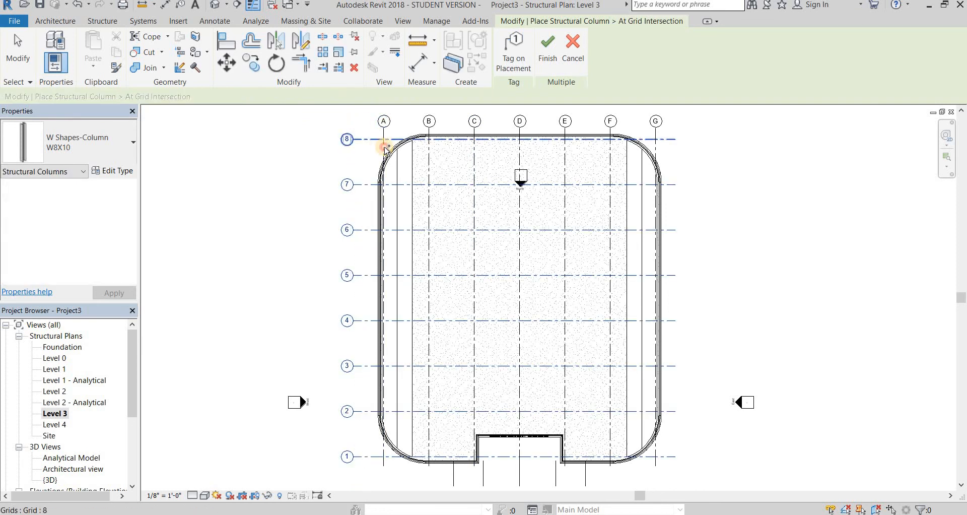
left_click(547, 50)
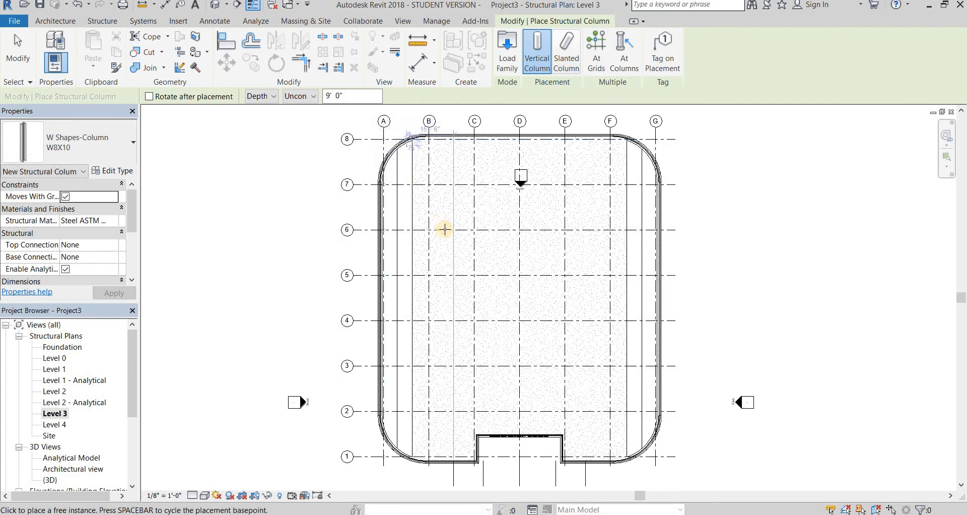
- Examine the W8X10 columns along grid A in the 3D view, checking the level and offset constraints of the one at A-1
key("ctrl+Tab")
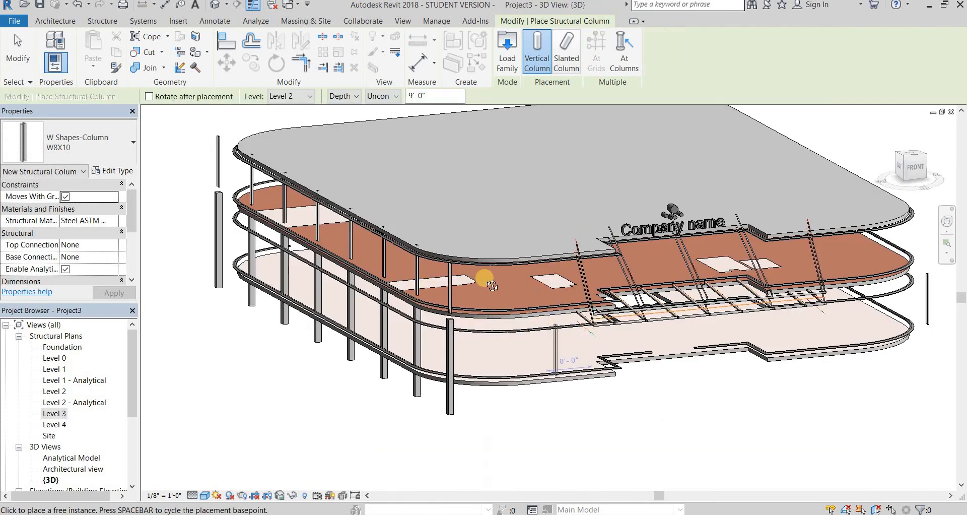
middle_click_drag(492, 285, 371, 227, "shift")
key("Escape")
scroll(370, 227, "up", 6)
left_click(370, 226)
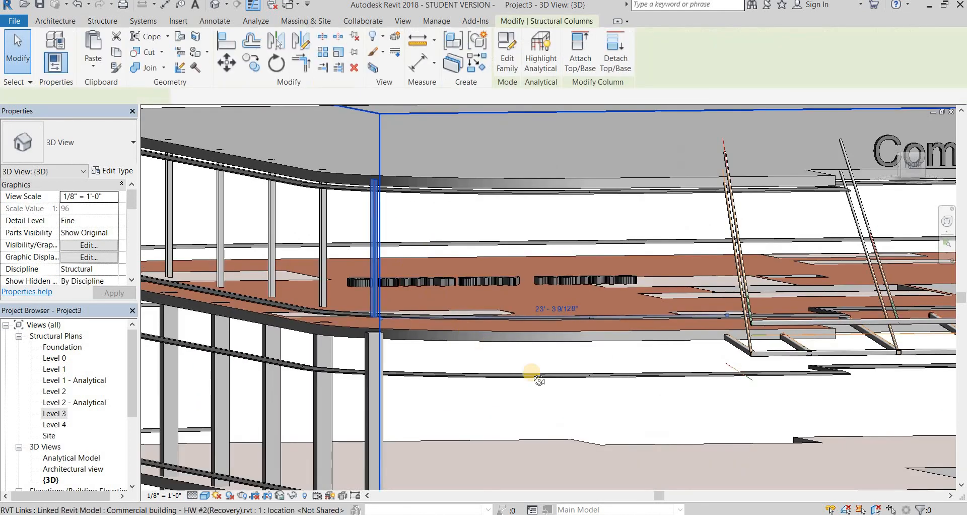
middle_click_drag(535, 375, 539, 322, "shift")
scroll(539, 322, "down", 5)
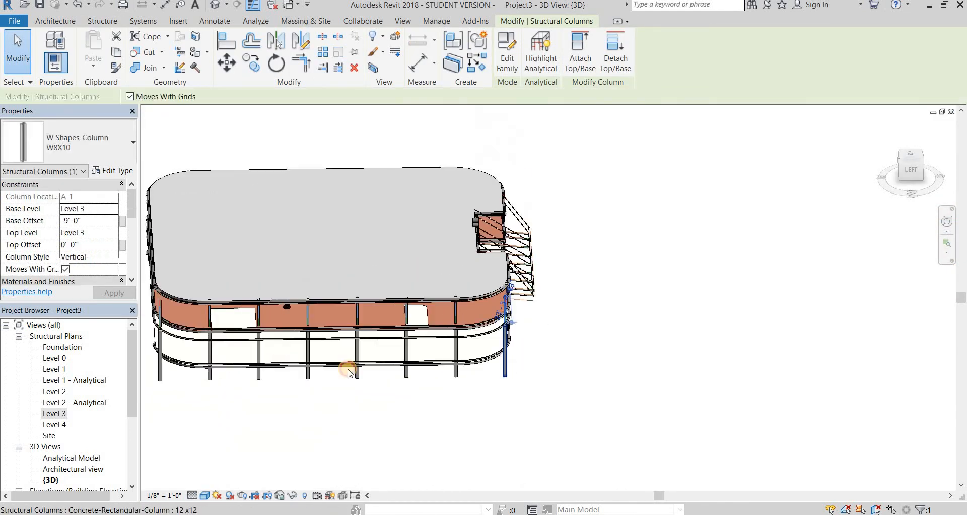
key("Escape")
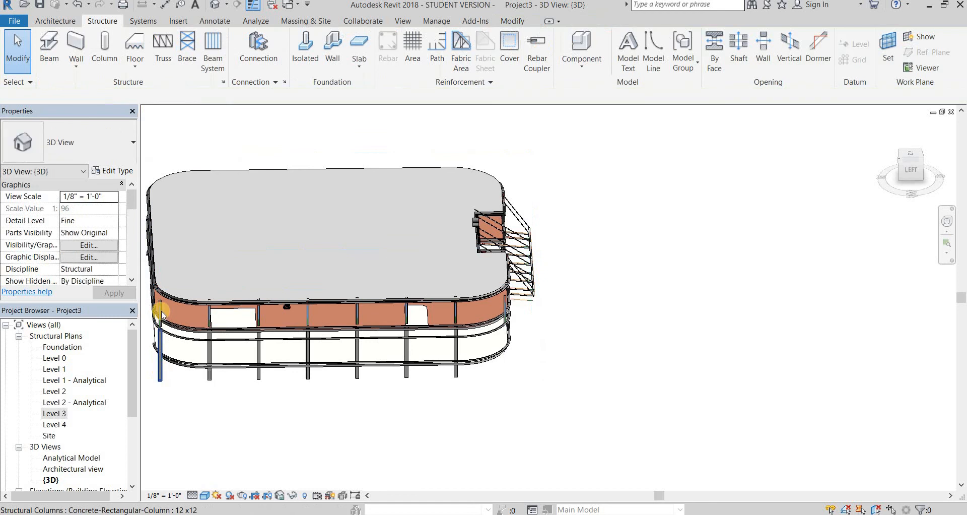
scroll(255, 302, "up", 3)
scroll(604, 368, "up", 3)
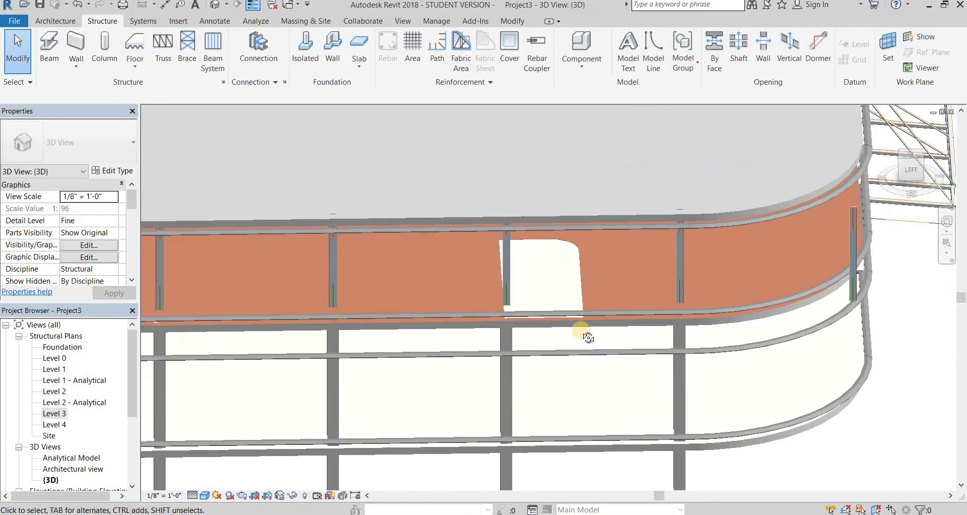
middle_click_drag(588, 338, 712, 260, "shift")
left_click_drag(721, 263, 725, 250)
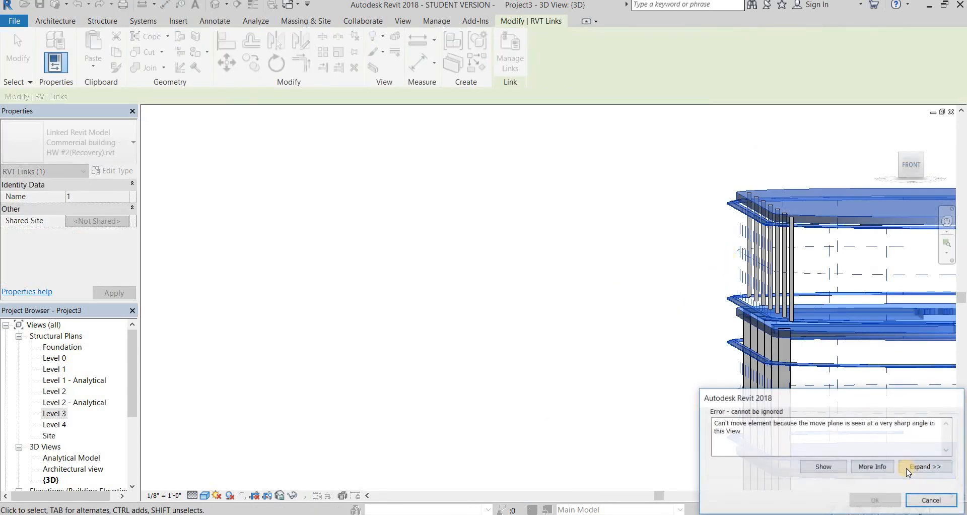
key("Escape")
key("Escape")
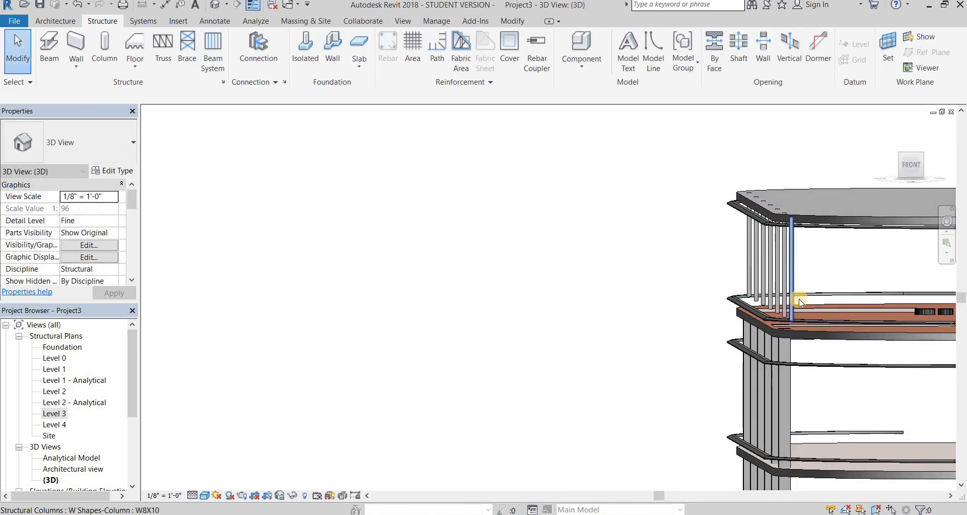
- Select the W8X10 column at A-1 together with all other instances of its type
scroll(799, 284, "up", 5)
left_click(800, 292)
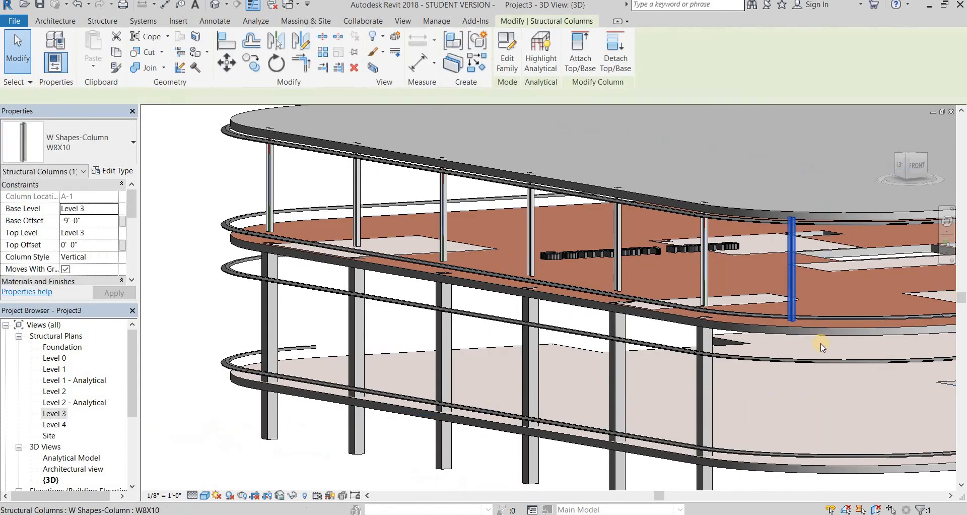
key("s")
key("a")
- Try to set the base offset of the selected W8X10 columns to 0' 0" without changing their levels
left_click(93, 220)
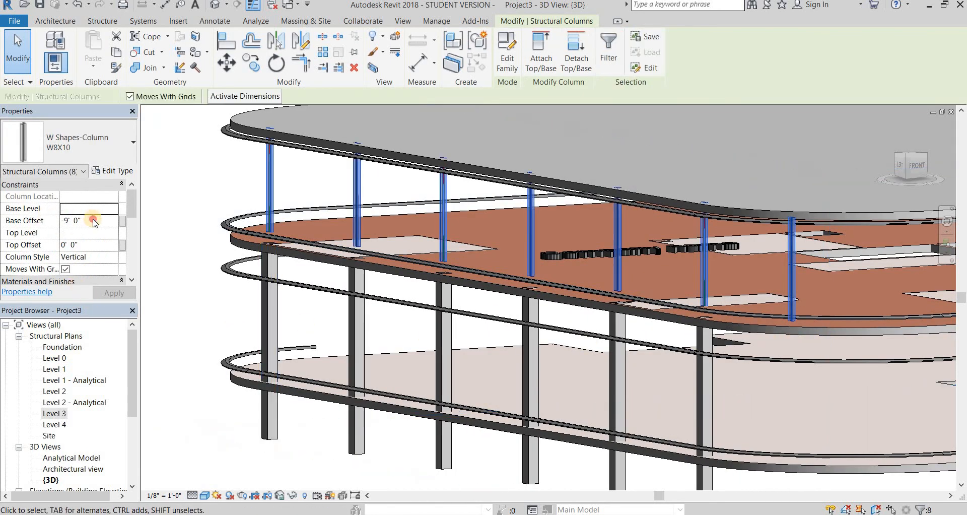
left_click(252, 236)
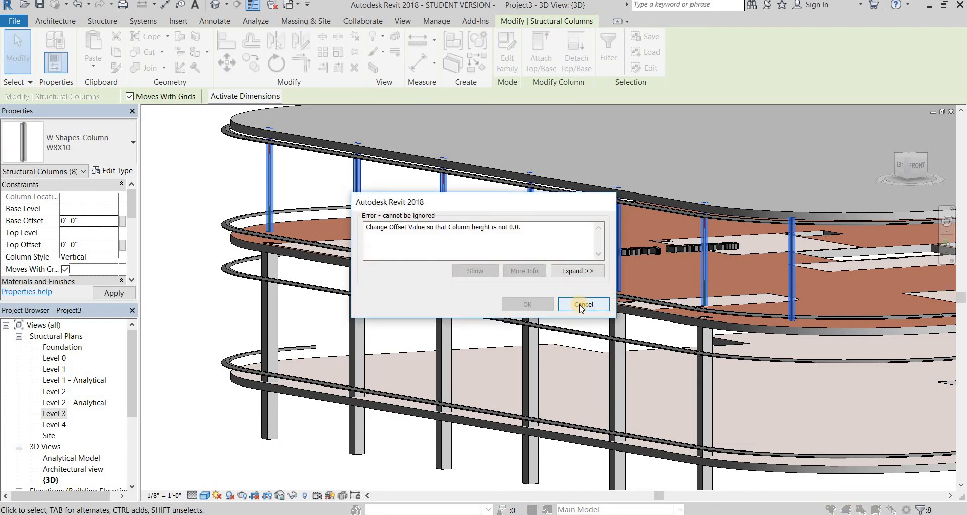
left_click(115, 245)
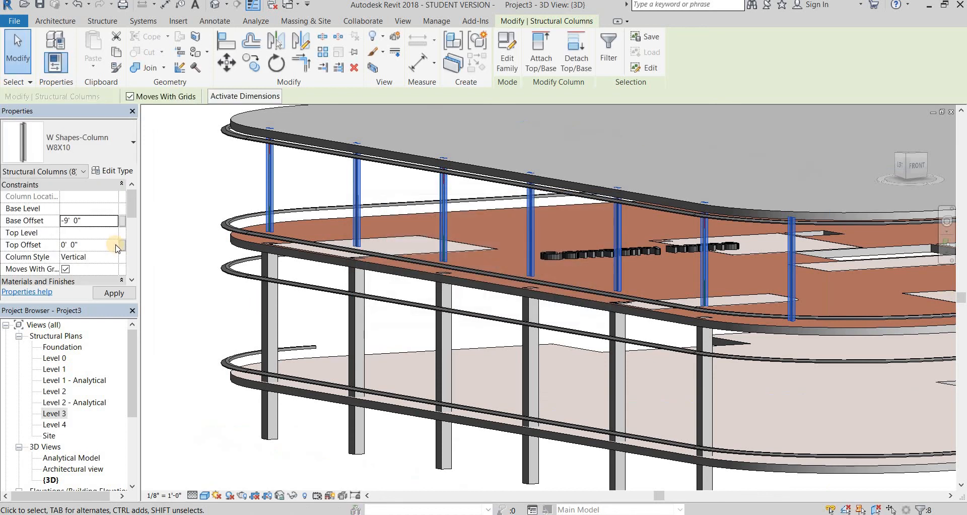
- Set the selected W8X10 columns to base level Level 2, top level Level 3 and base offset 0' 0", and check them in 3D
left_click(114, 208)
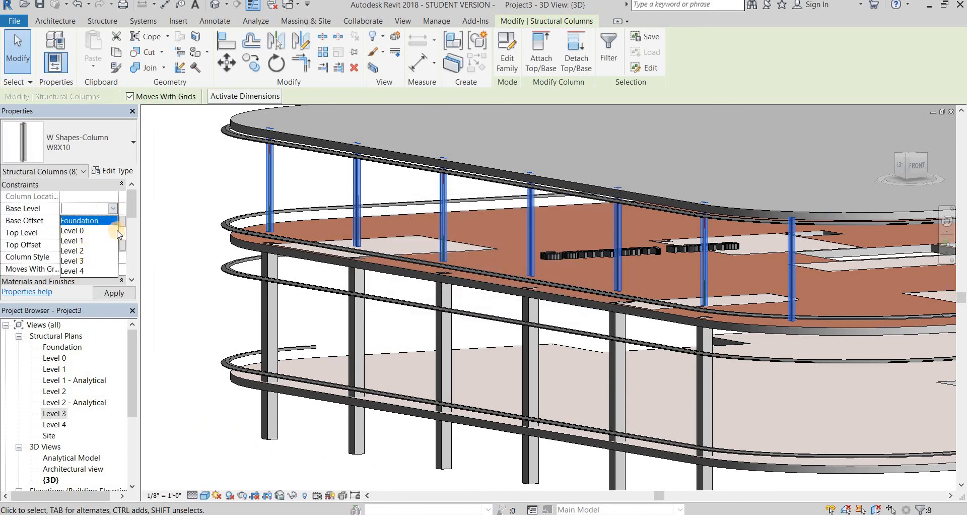
left_click(111, 233)
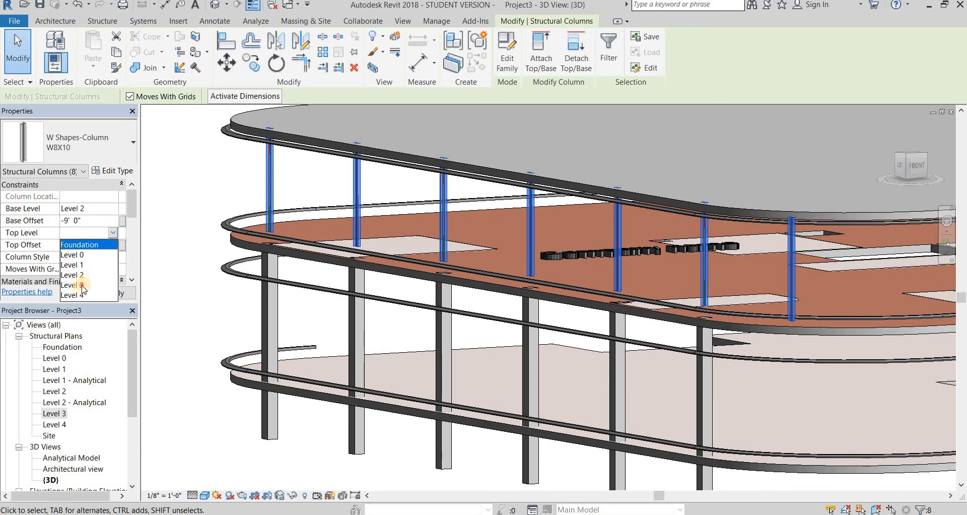
left_click(105, 244)
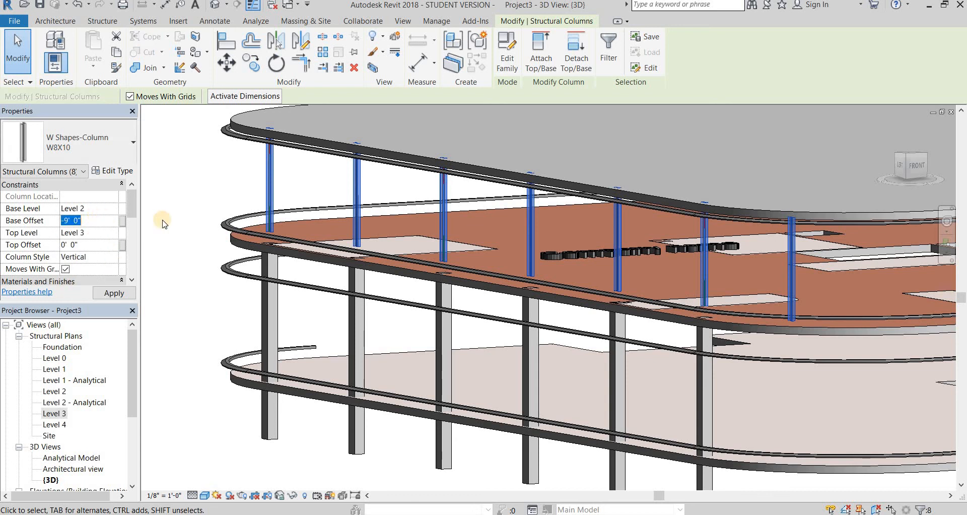
middle_click_drag(619, 251, 574, 361, "shift")
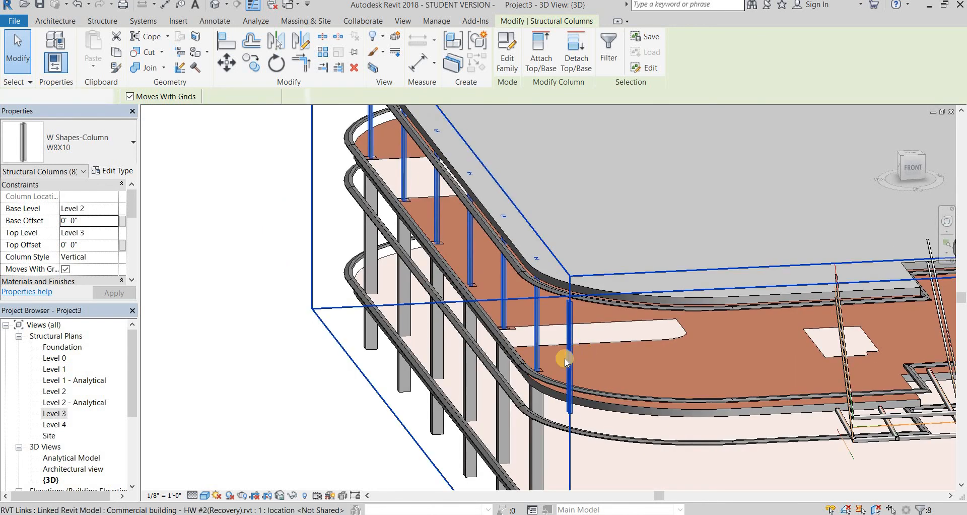
left_click(569, 358)
left_click(569, 358)
left_click(258, 365)
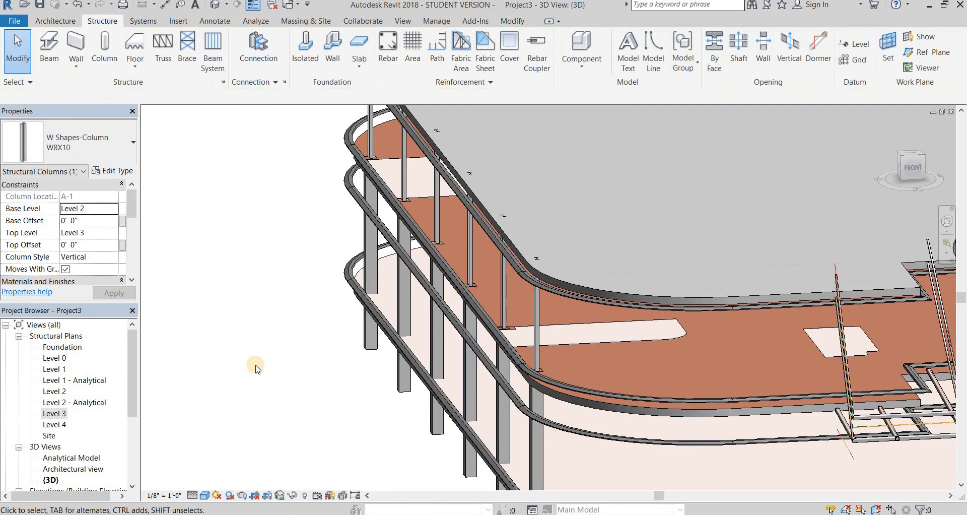